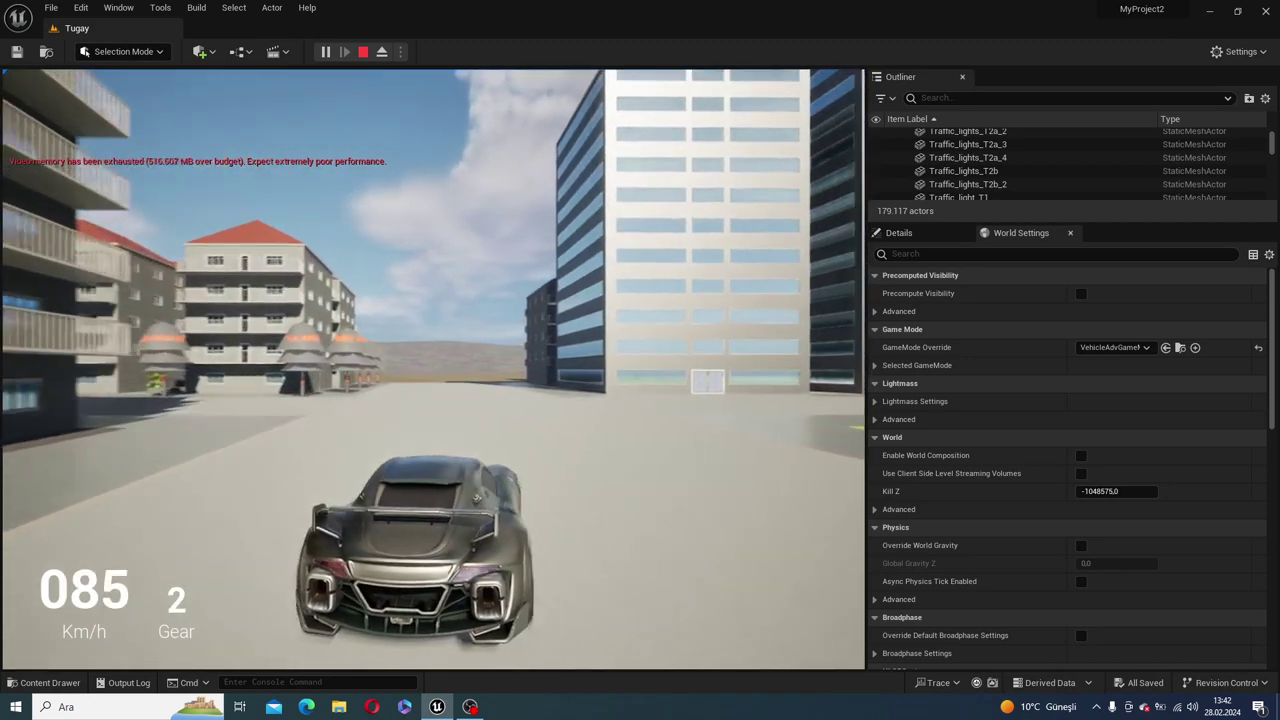
Step: Reverse and swing the car around, then drive forward steering left and right
{"action": "key", "text": "s"}
{"action": "key", "text": "d"}
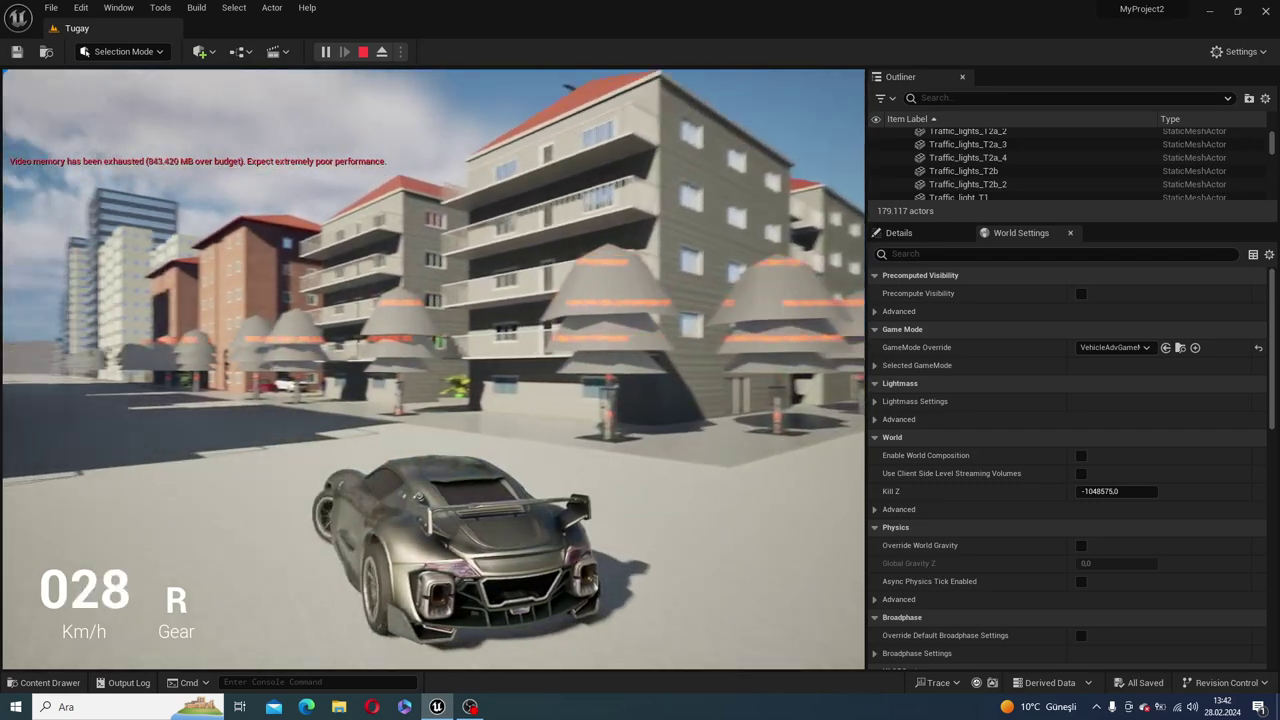
{"action": "key", "text": "w"}
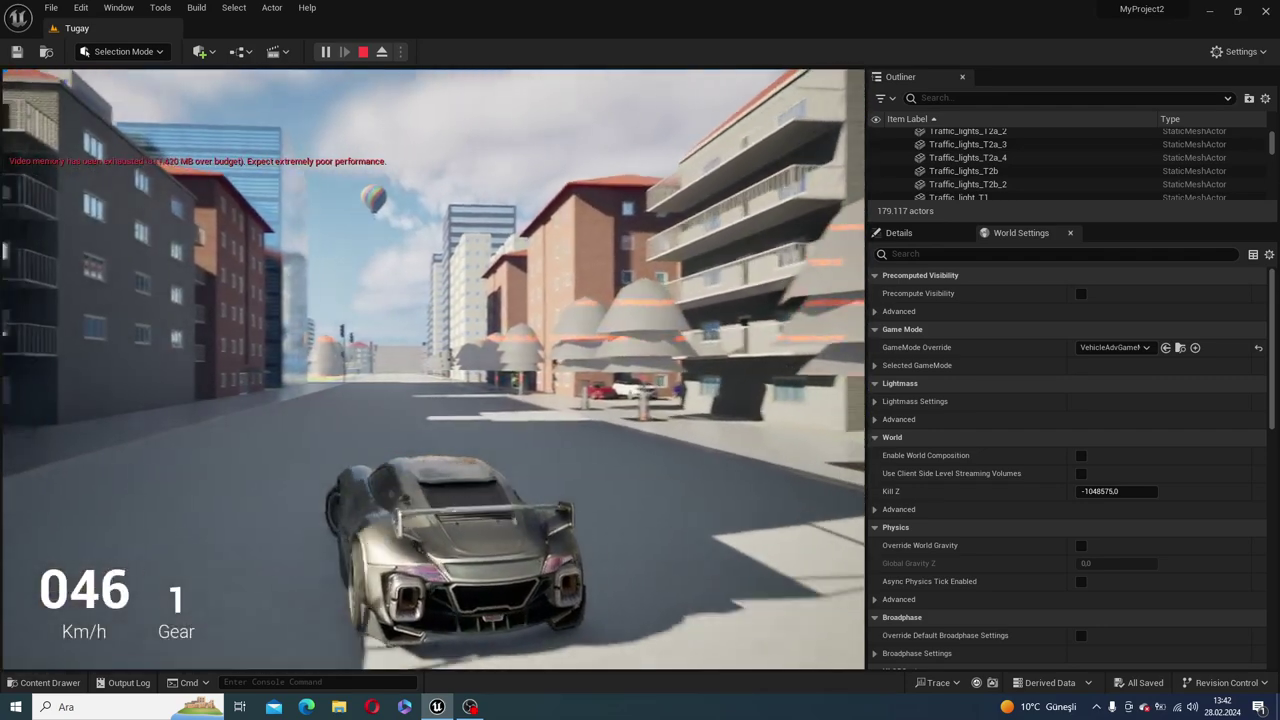
{"action": "key", "text": "s"}
{"action": "key", "text": "w"}
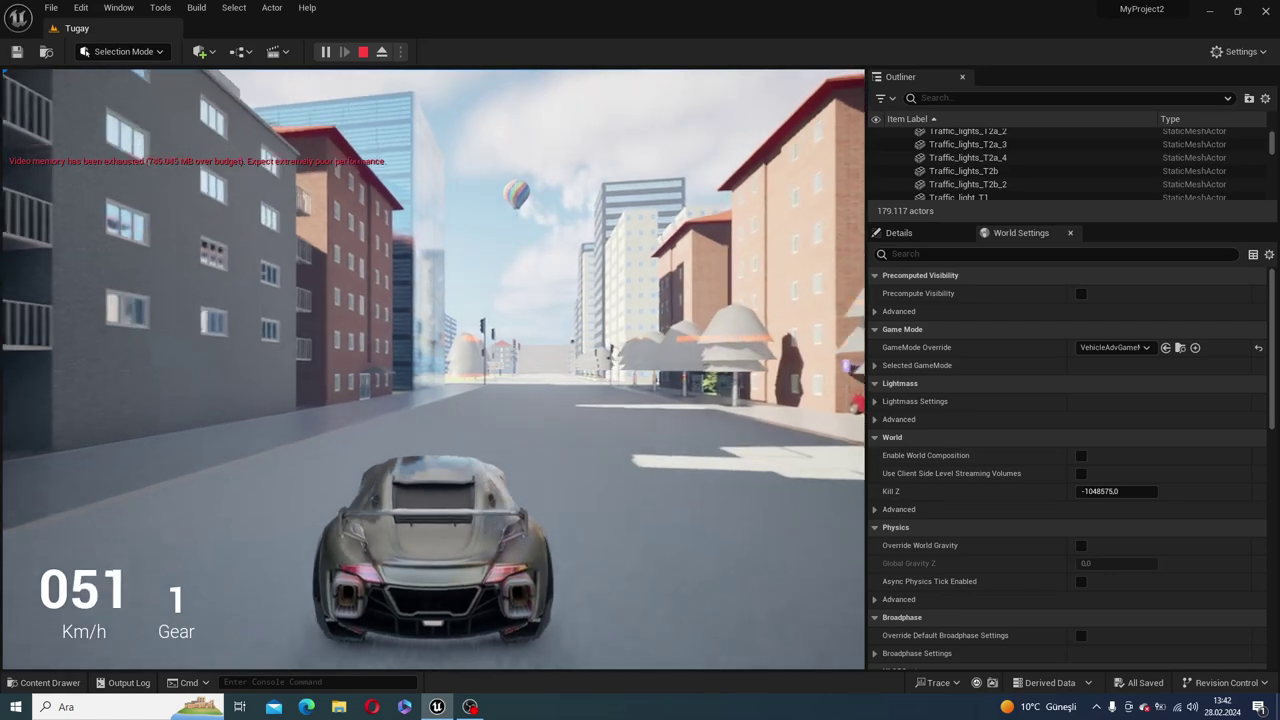
{"action": "key", "text": "s"}
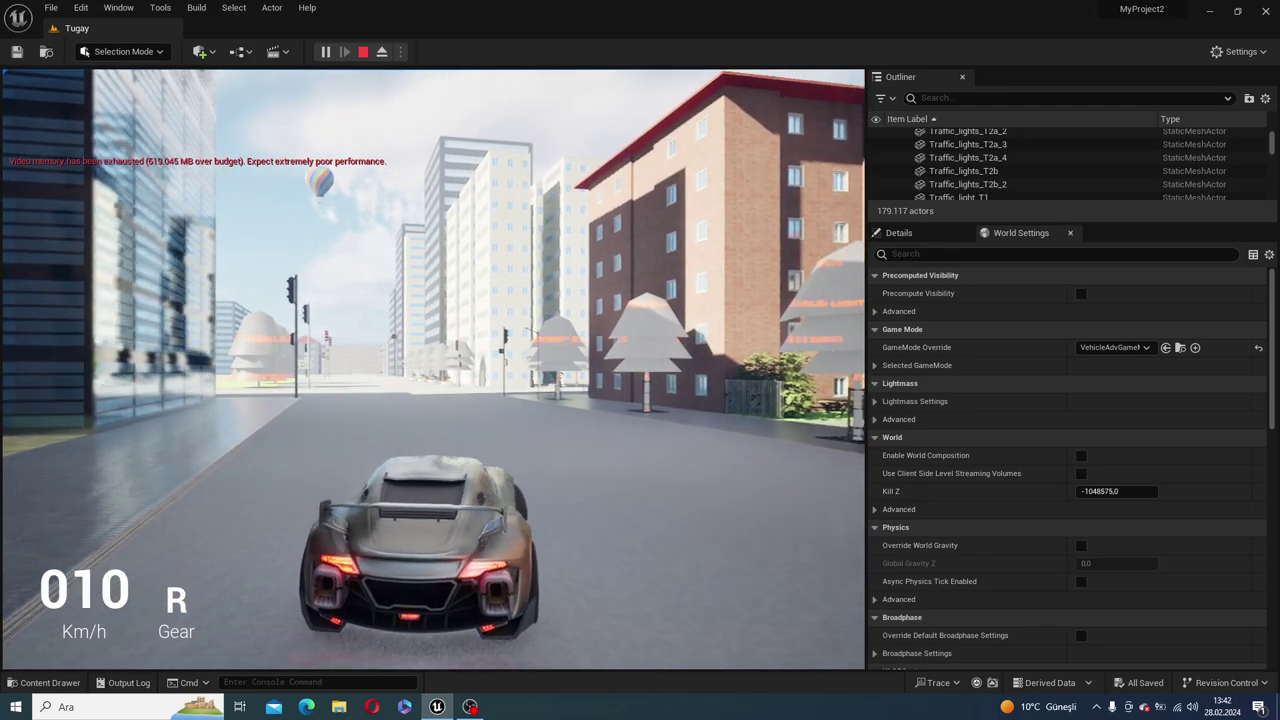
{"action": "key", "text": "w"}
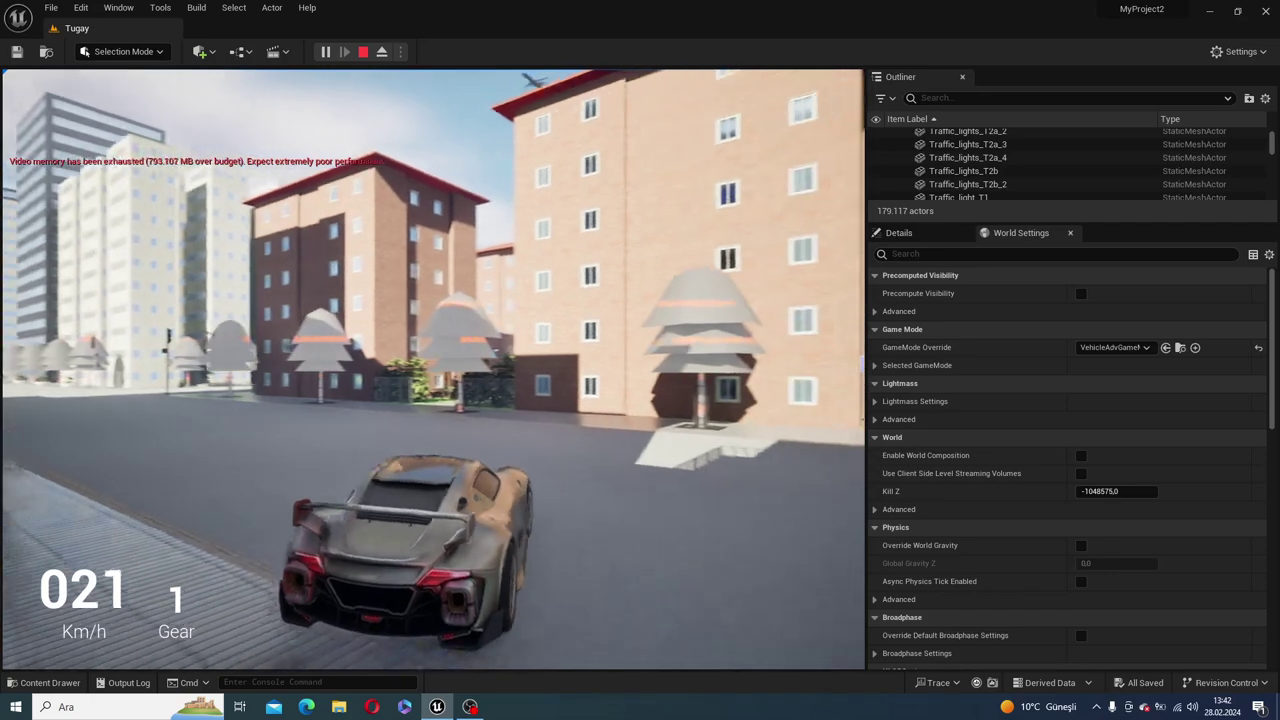
{"action": "key", "text": "a"}
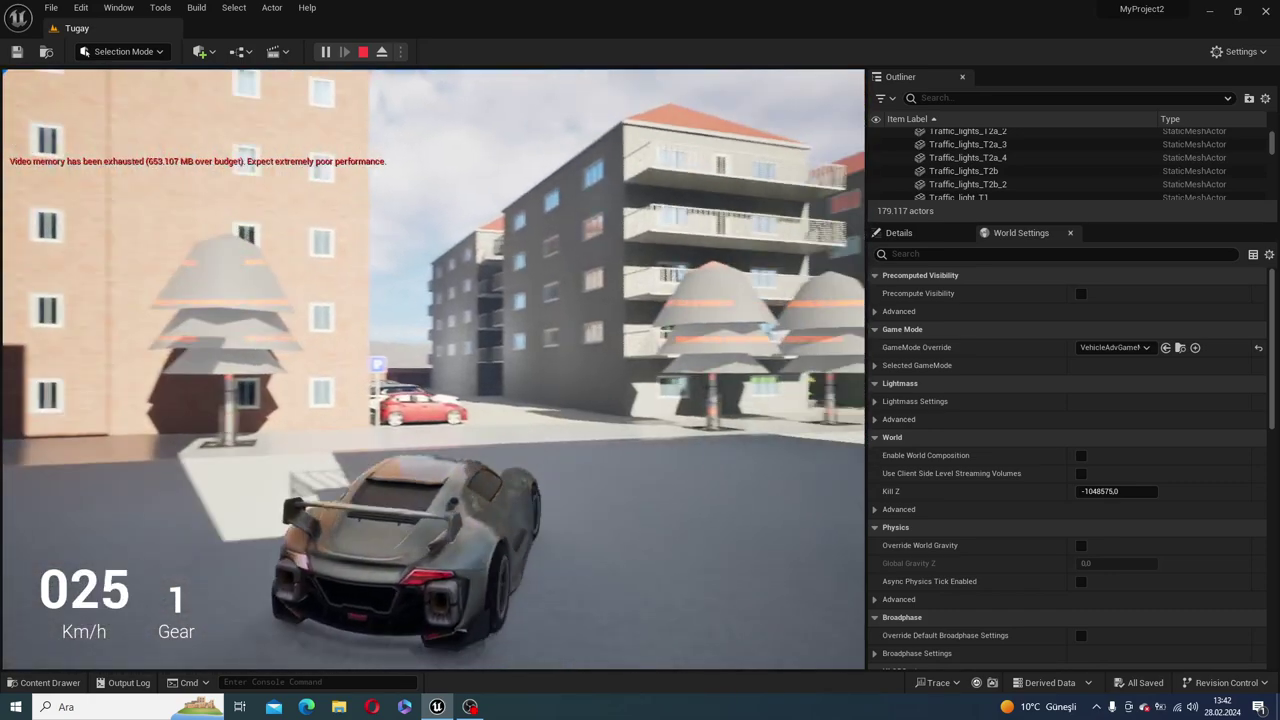
{"action": "key", "text": "d"}
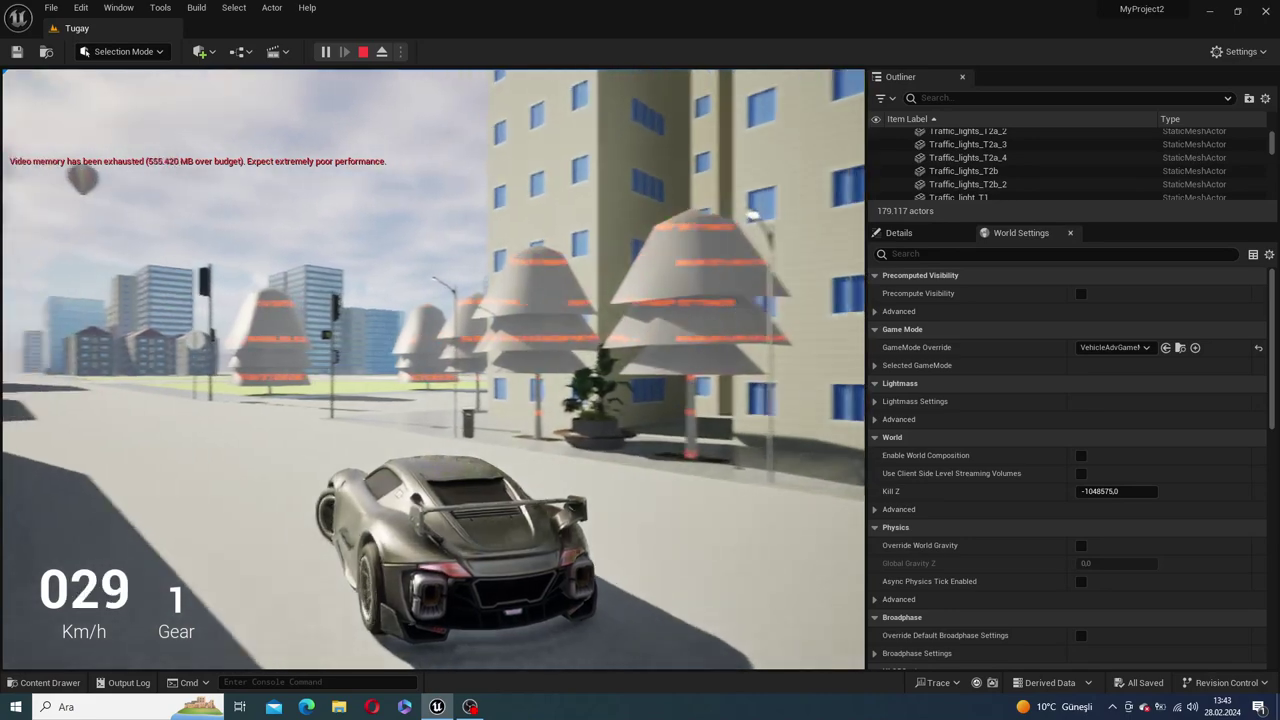
Step: Speed the car through the city streets, brake hard through turns, then stop play mode
{"action": "key", "text": "w"}
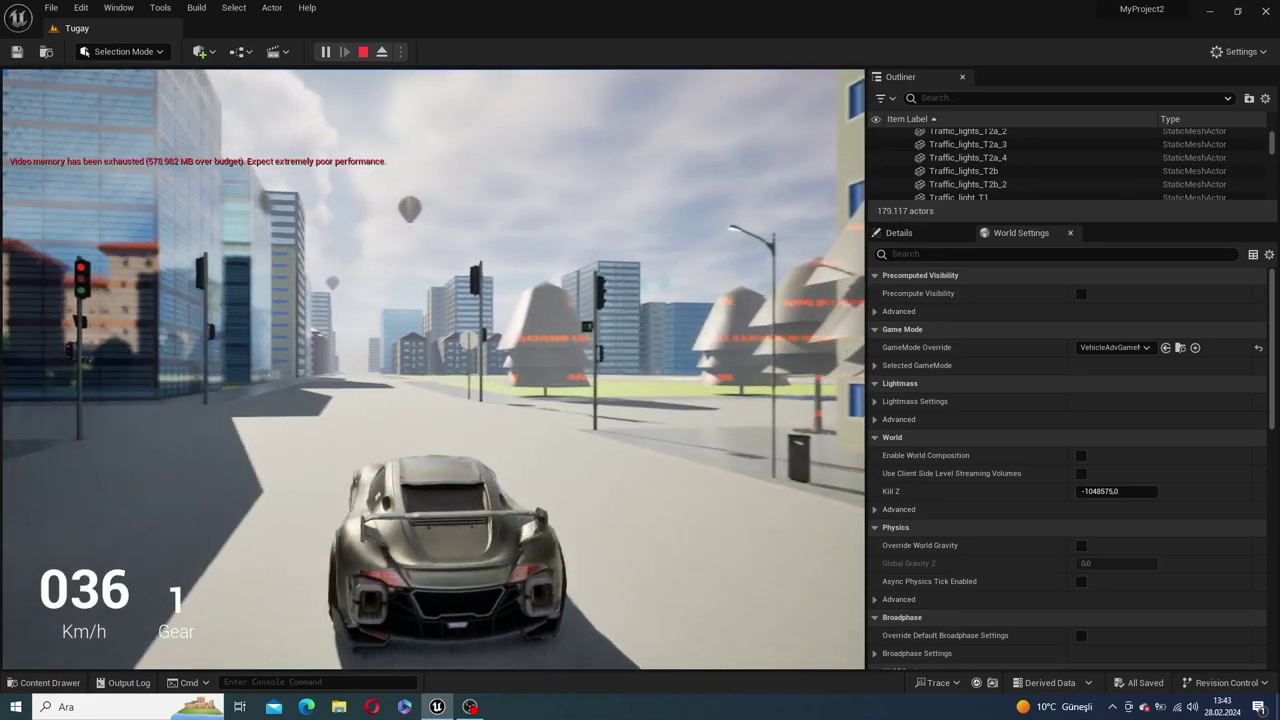
{"action": "key", "text": "w"}
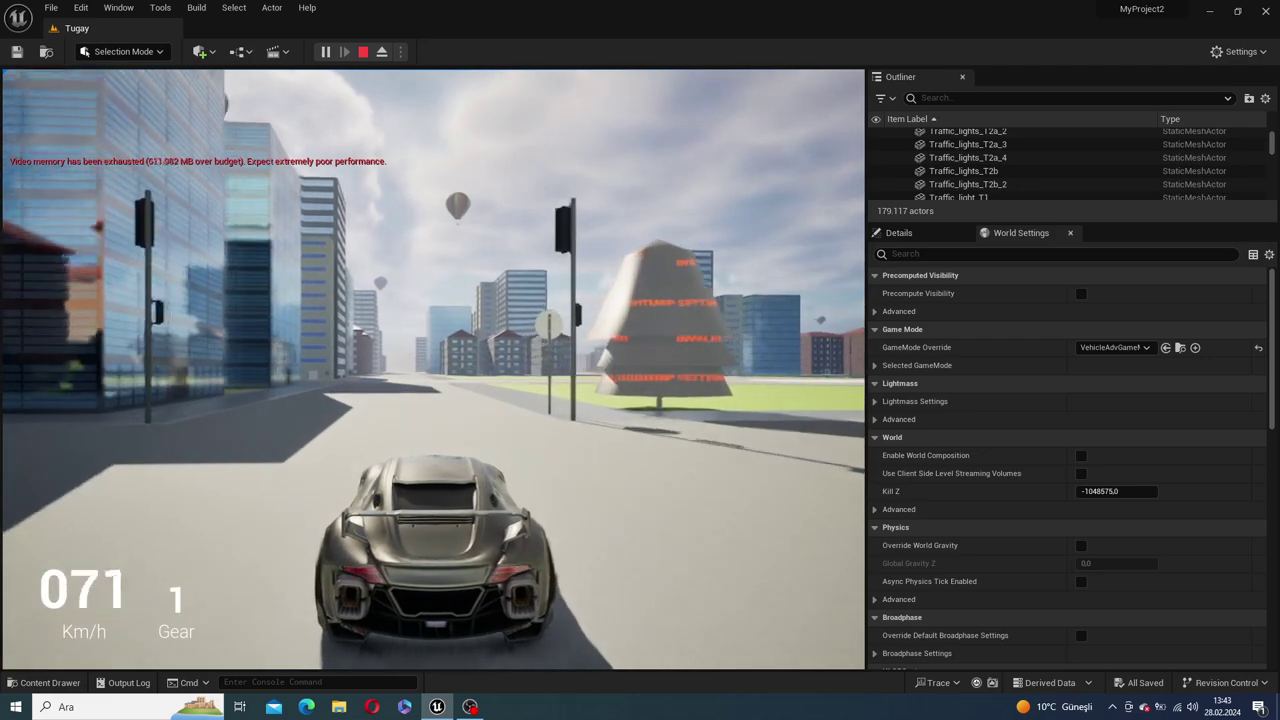
{"action": "key", "text": "w"}
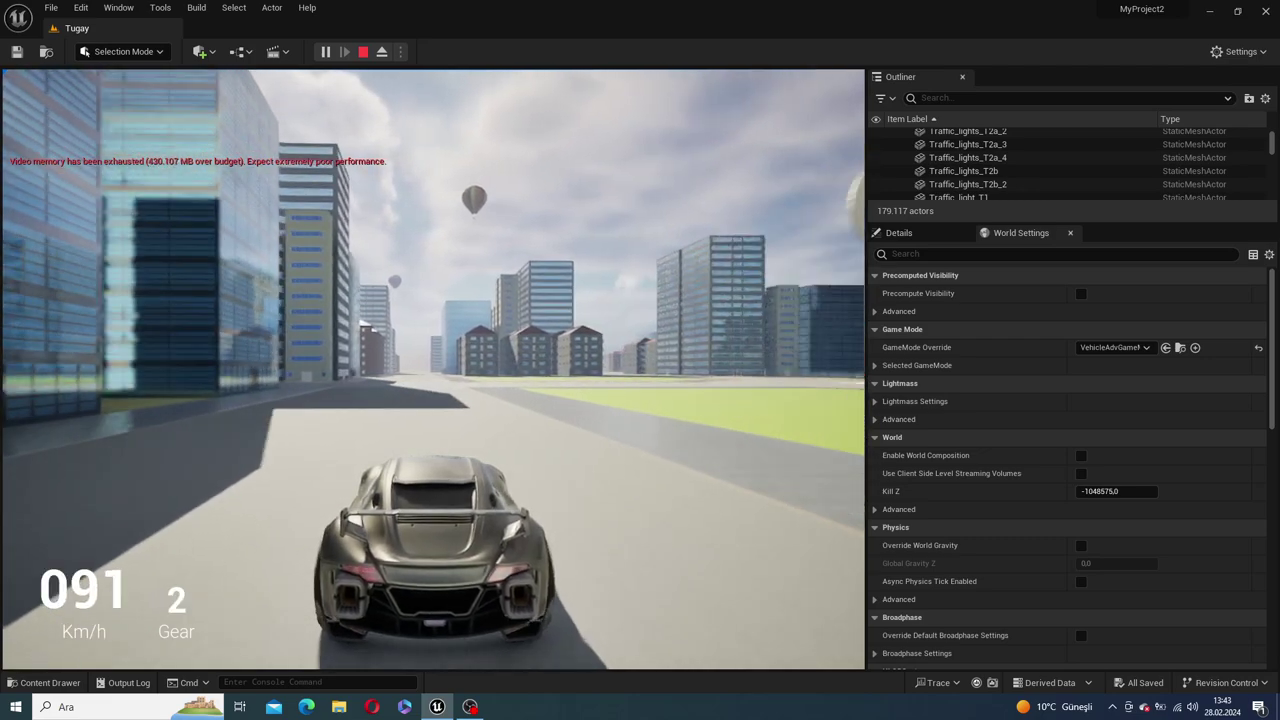
{"action": "key", "text": "w"}
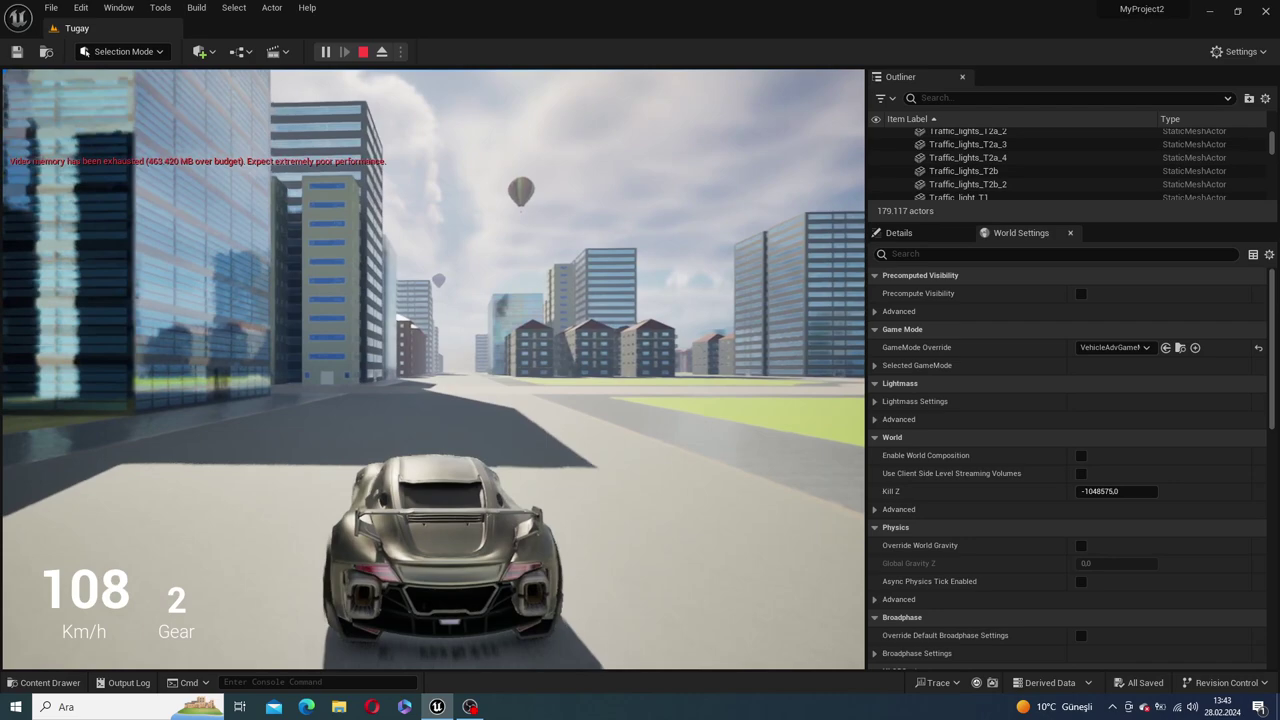
{"action": "key", "text": "w"}
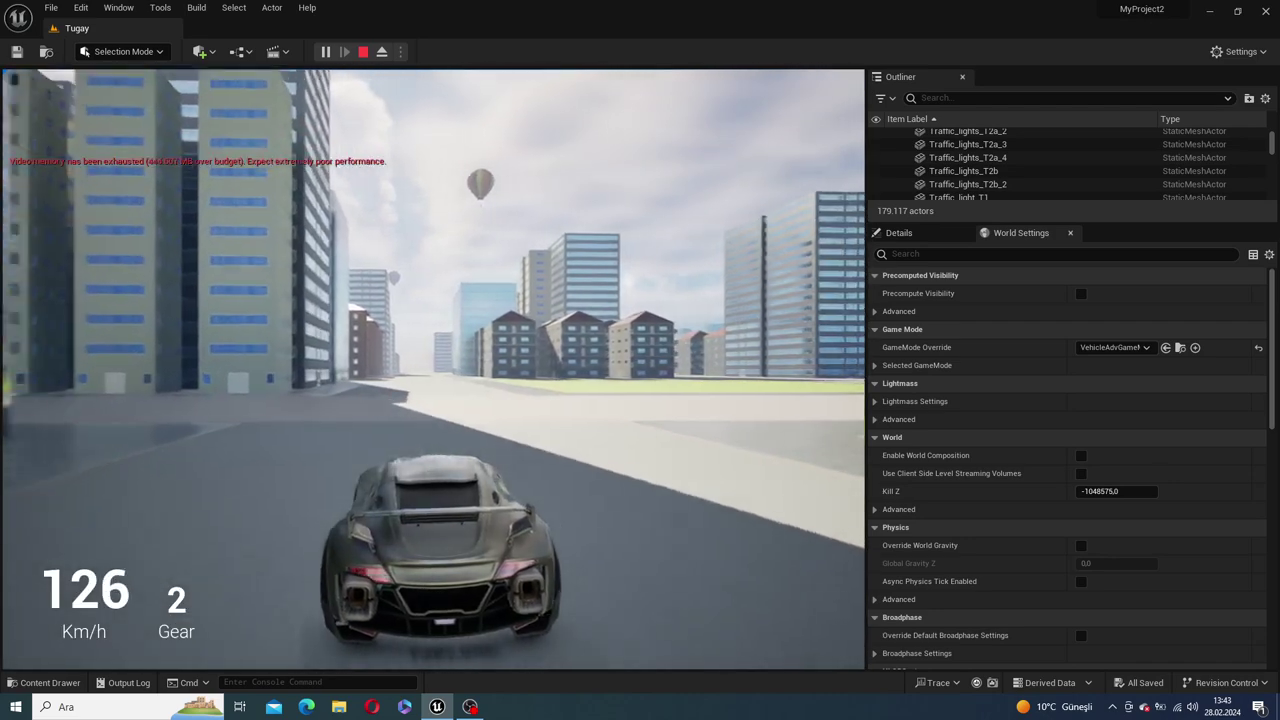
{"action": "key", "text": "s"}
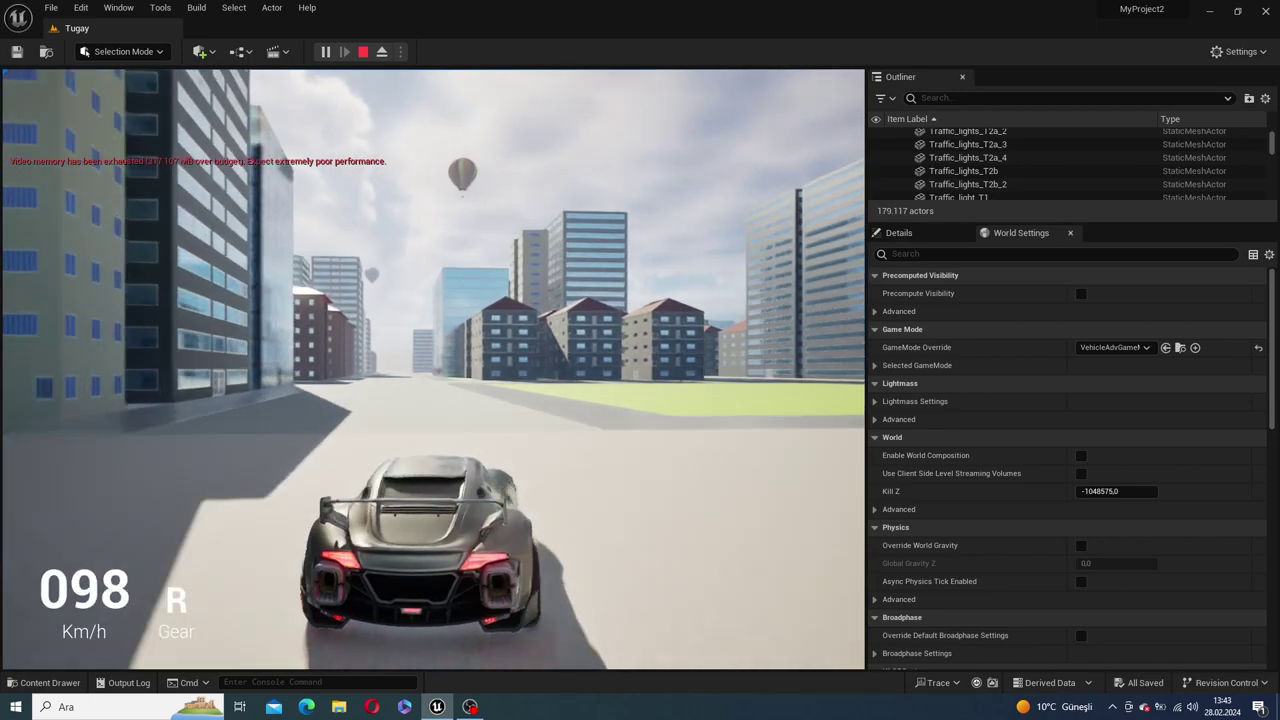
{"action": "key", "text": "w"}
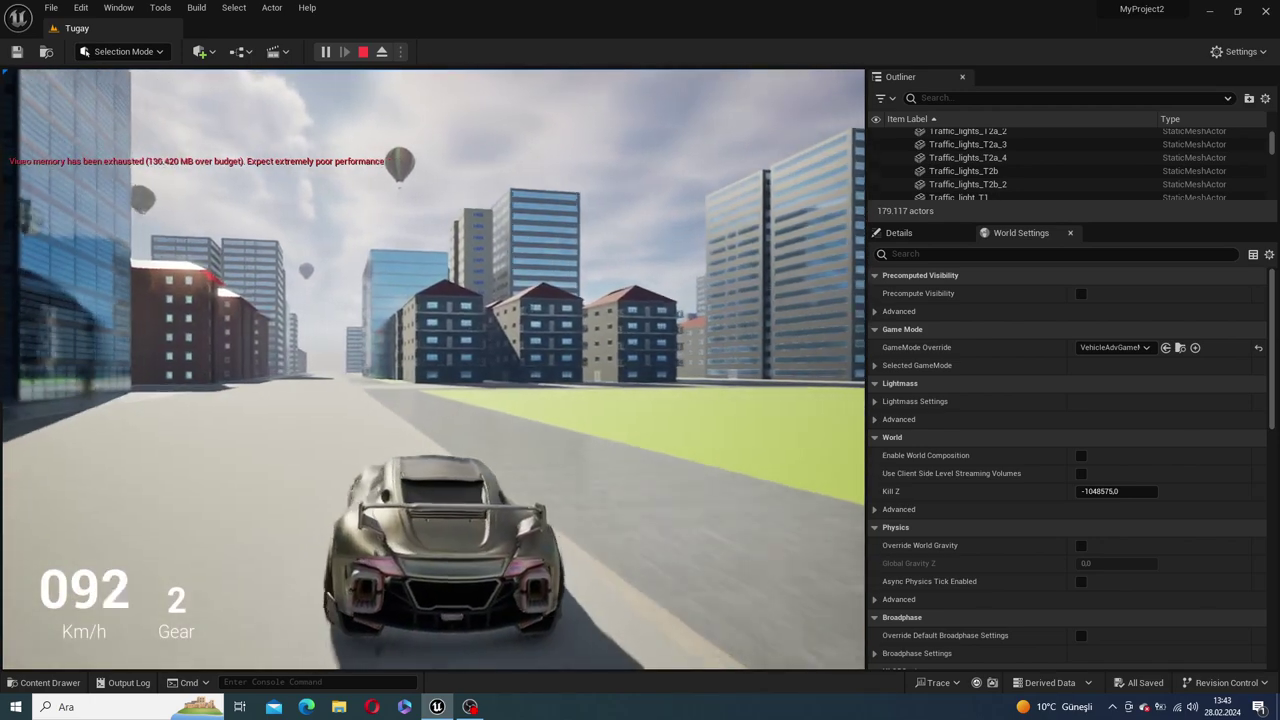
{"action": "key", "text": "w"}
{"action": "key", "text": "w"}
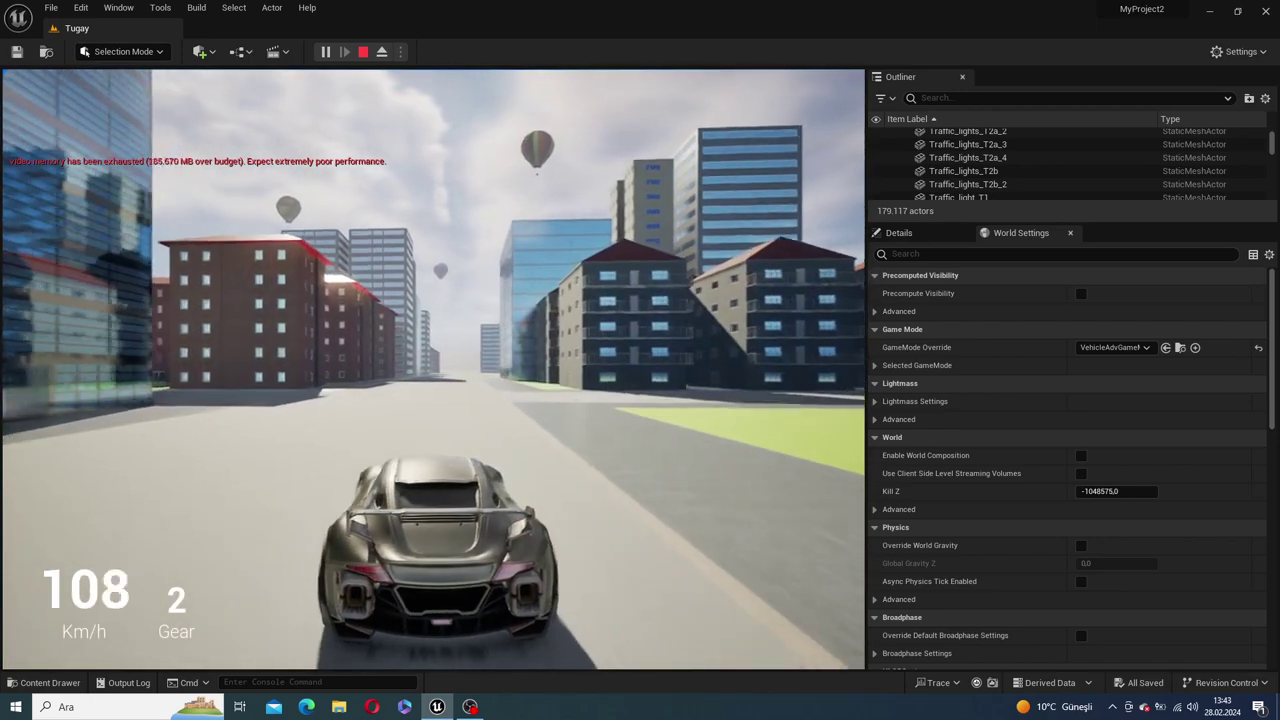
{"action": "key", "text": "w"}
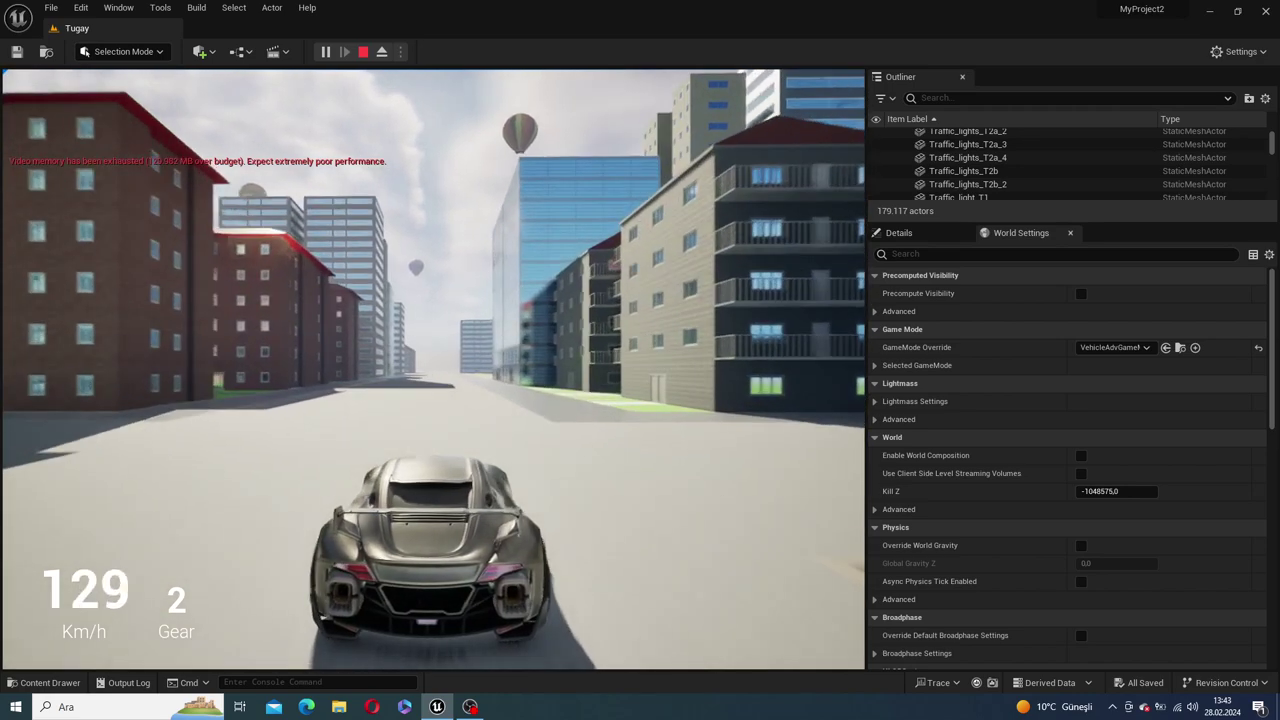
{"action": "key", "text": "w"}
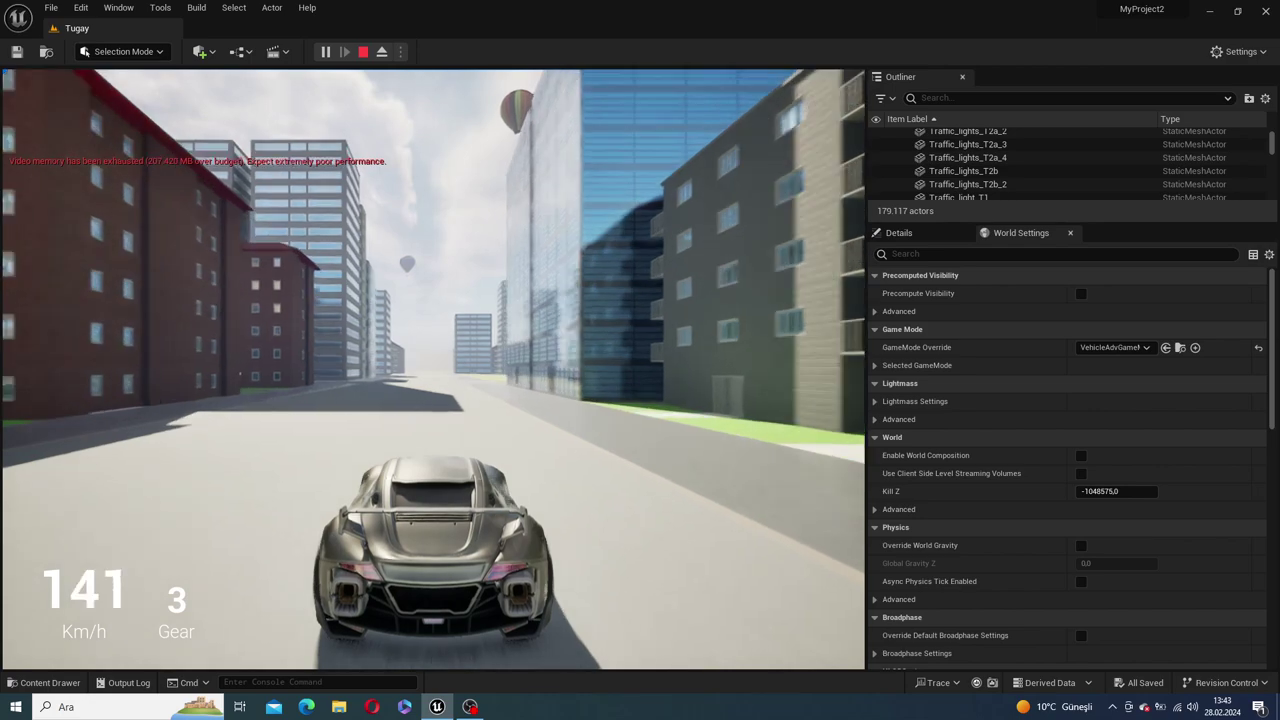
{"action": "key", "text": "w"}
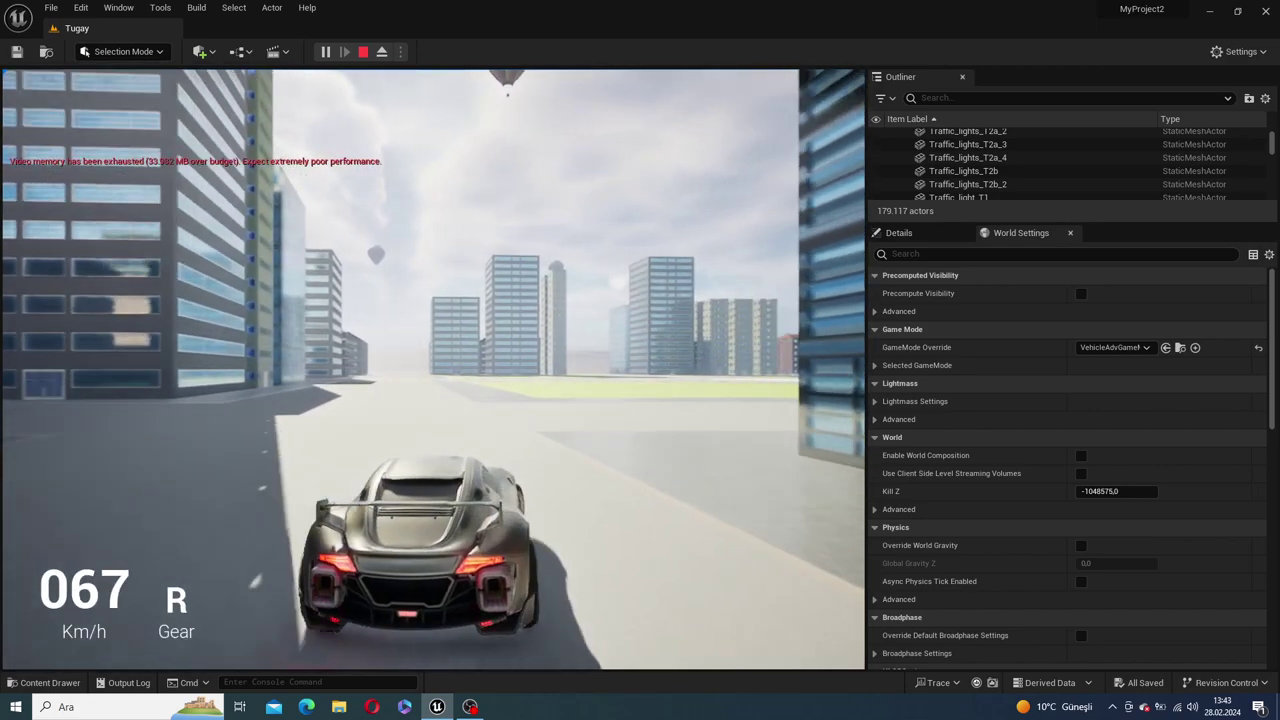
{"action": "key", "text": "w"}
{"action": "key", "text": "d"}
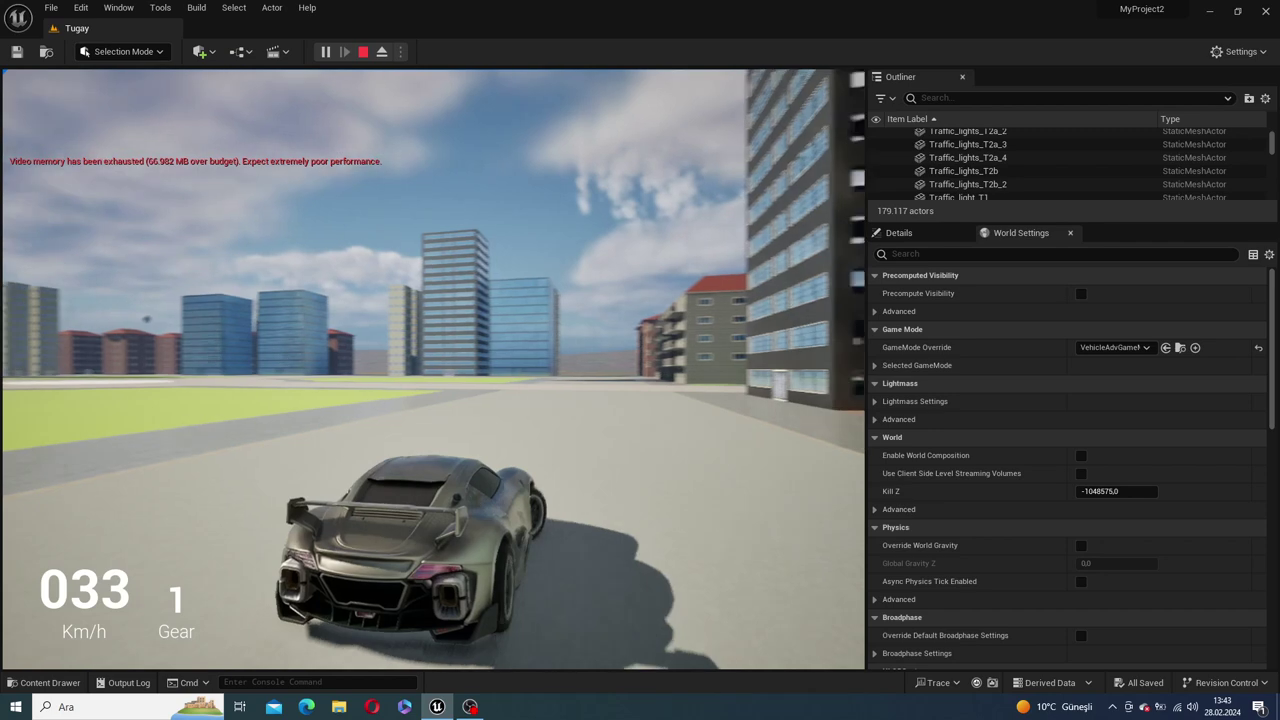
{"action": "key", "text": "w"}
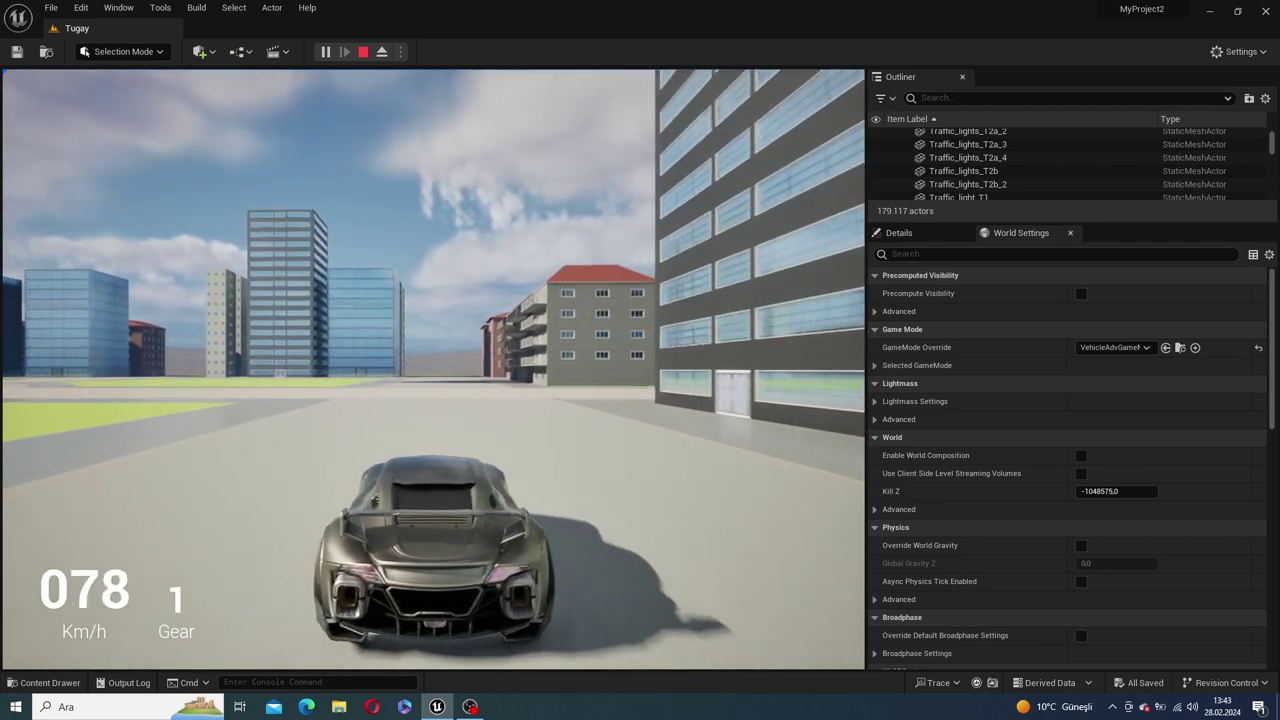
{"action": "key", "text": "d"}
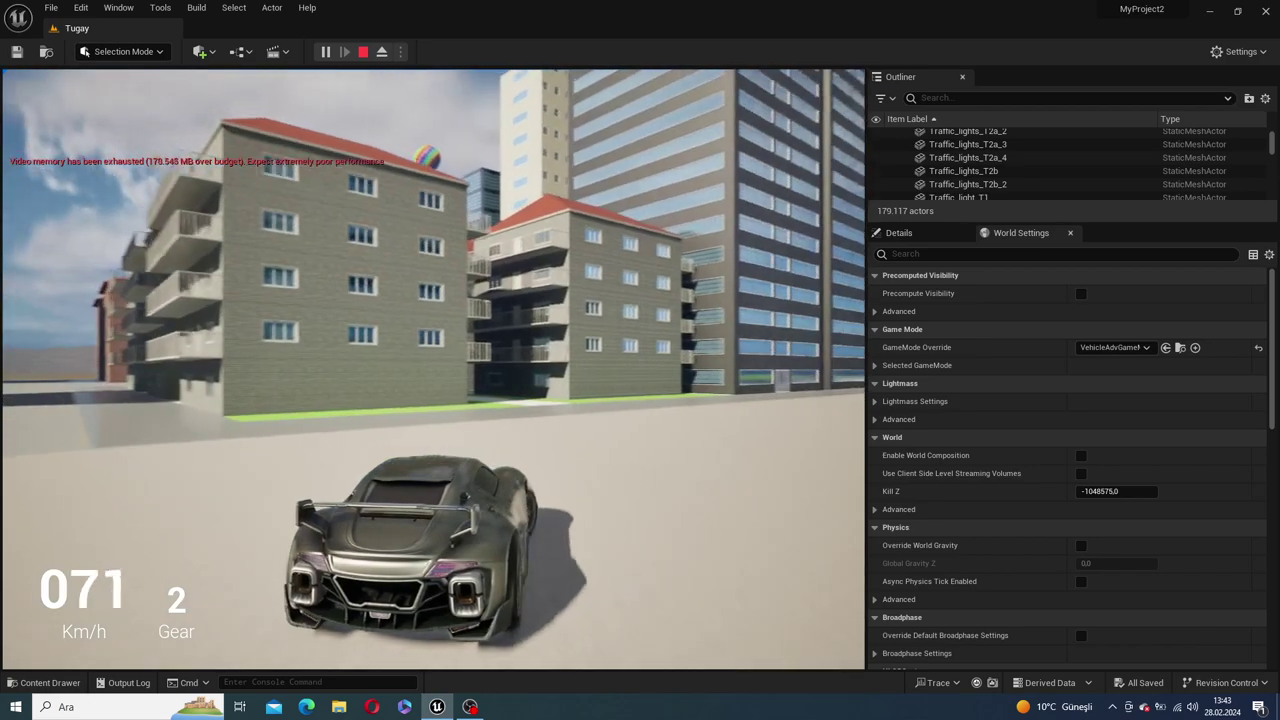
{"action": "key", "text": "w"}
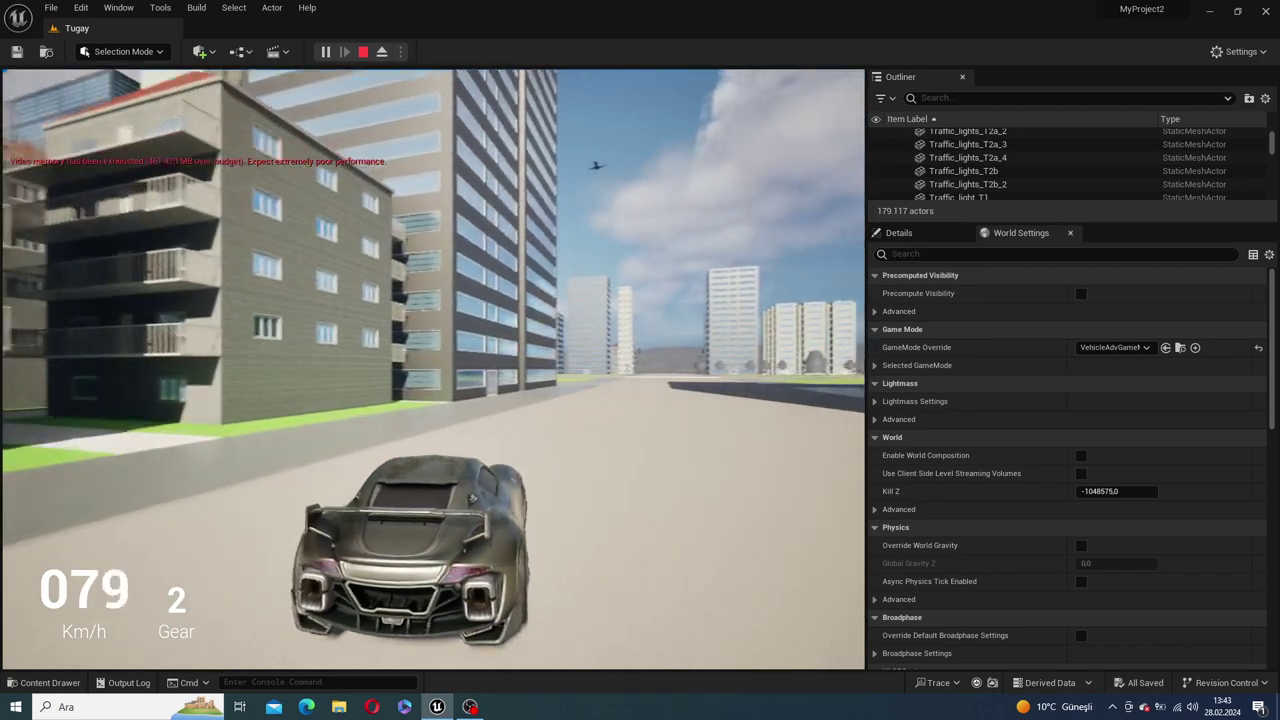
{"action": "key", "text": "a"}
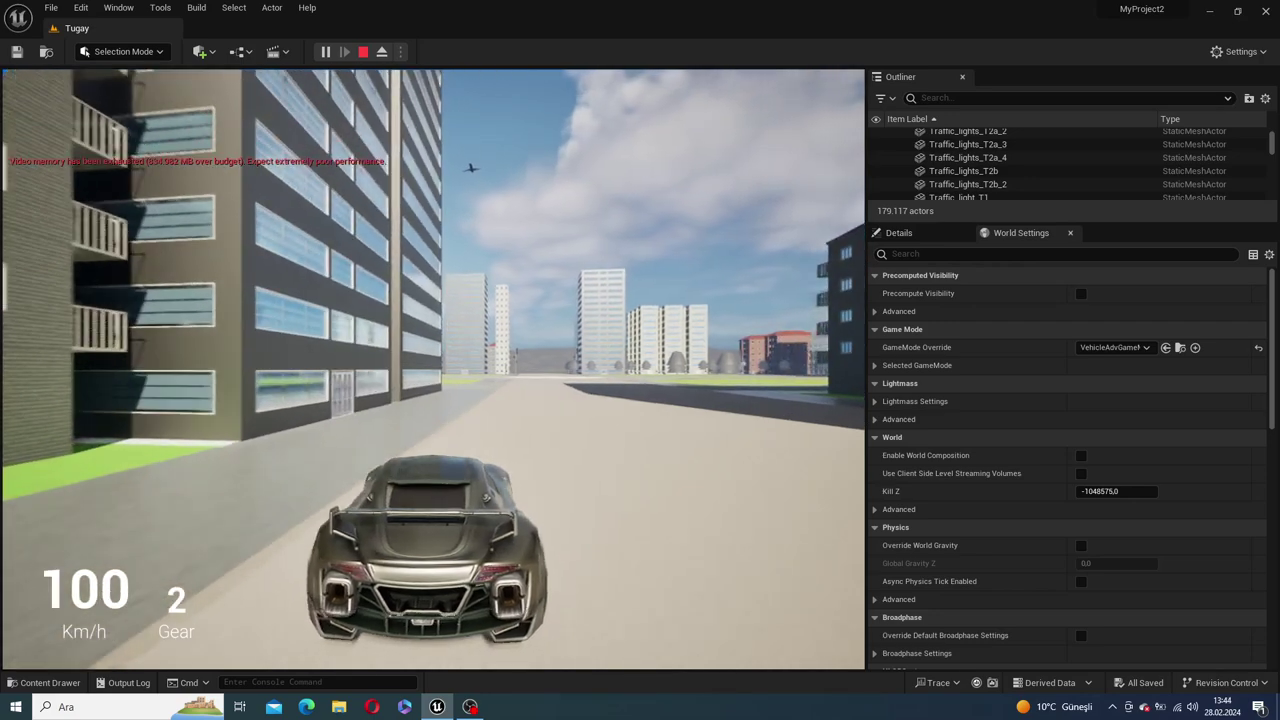
{"action": "key", "text": "d"}
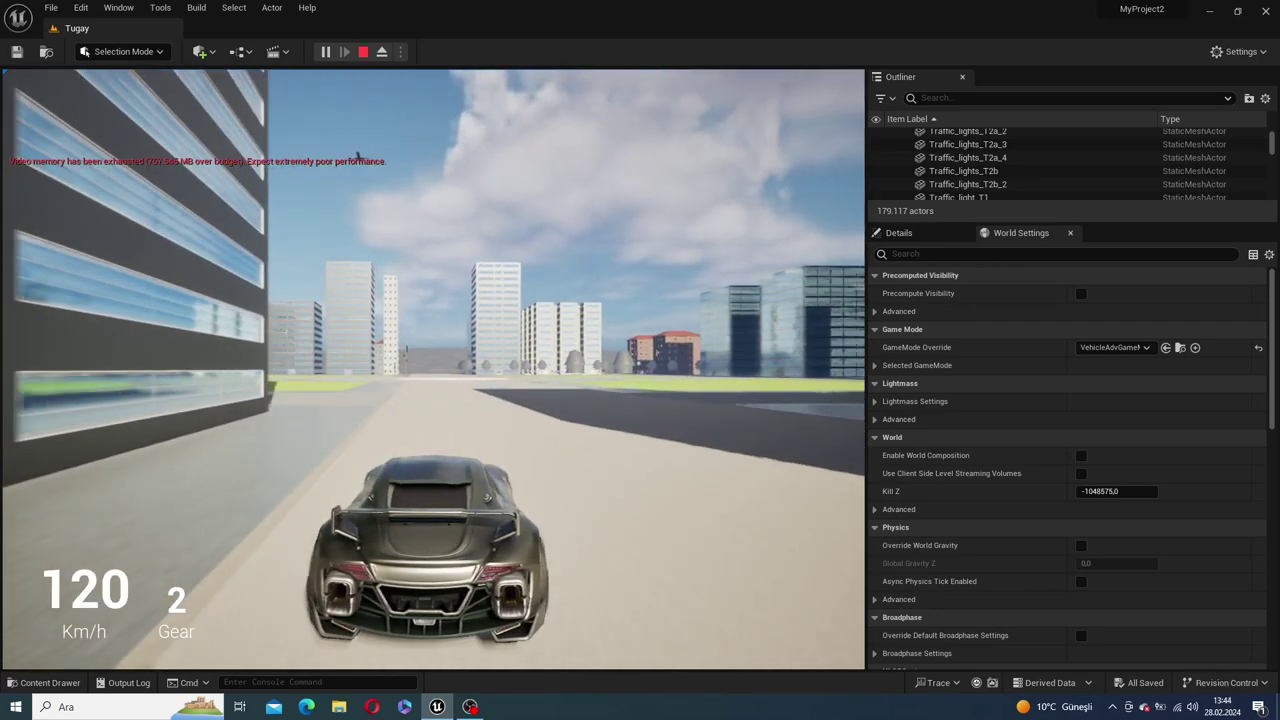
{"action": "key", "text": "w"}
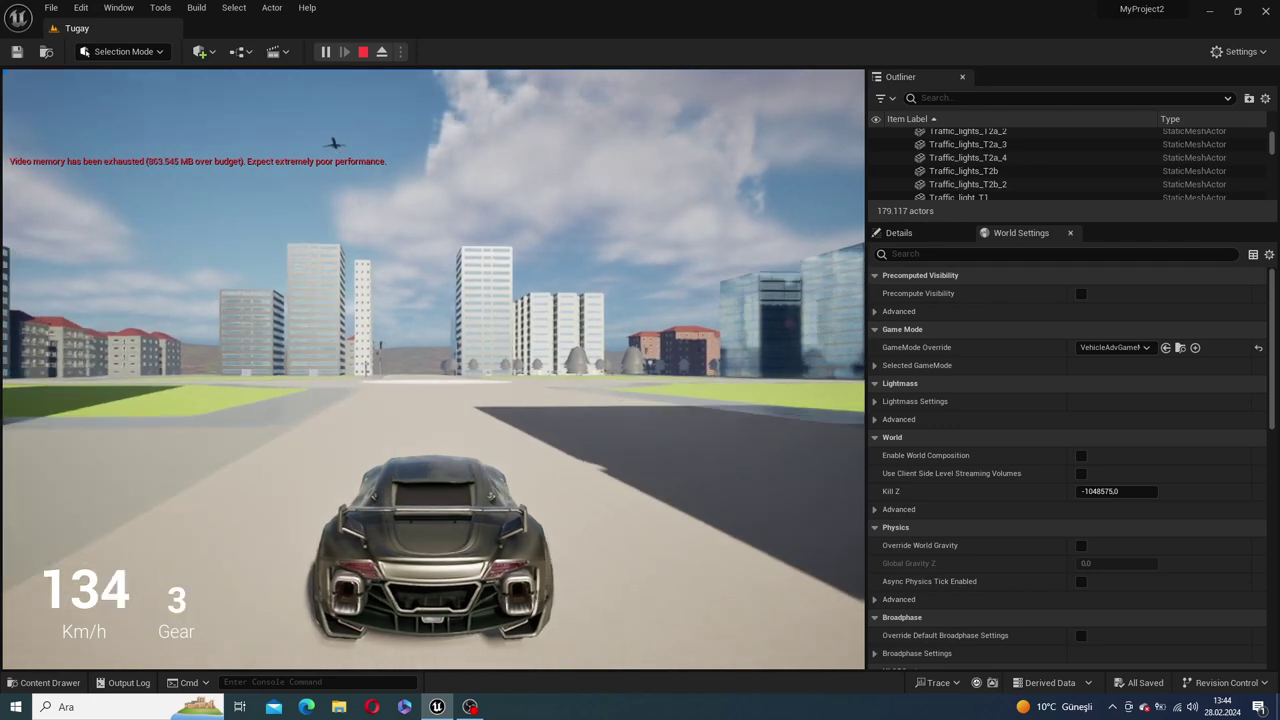
{"action": "key", "text": "d"}
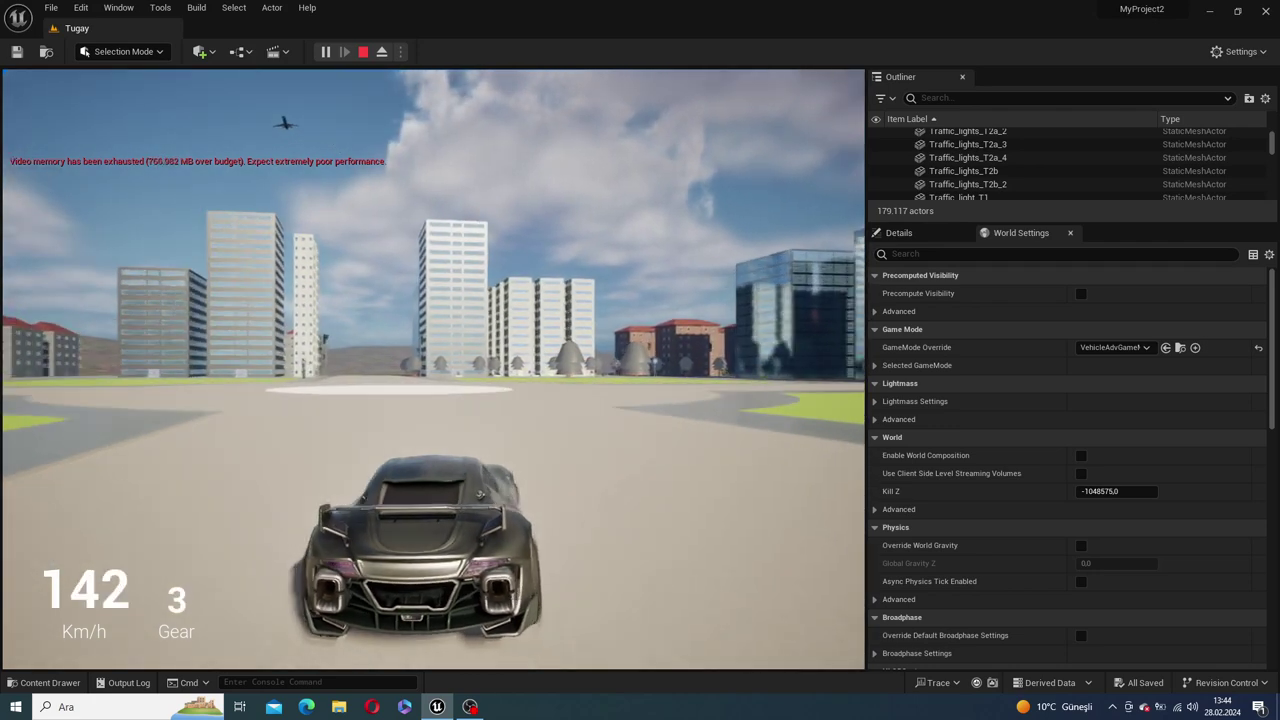
{"action": "key", "text": "s"}
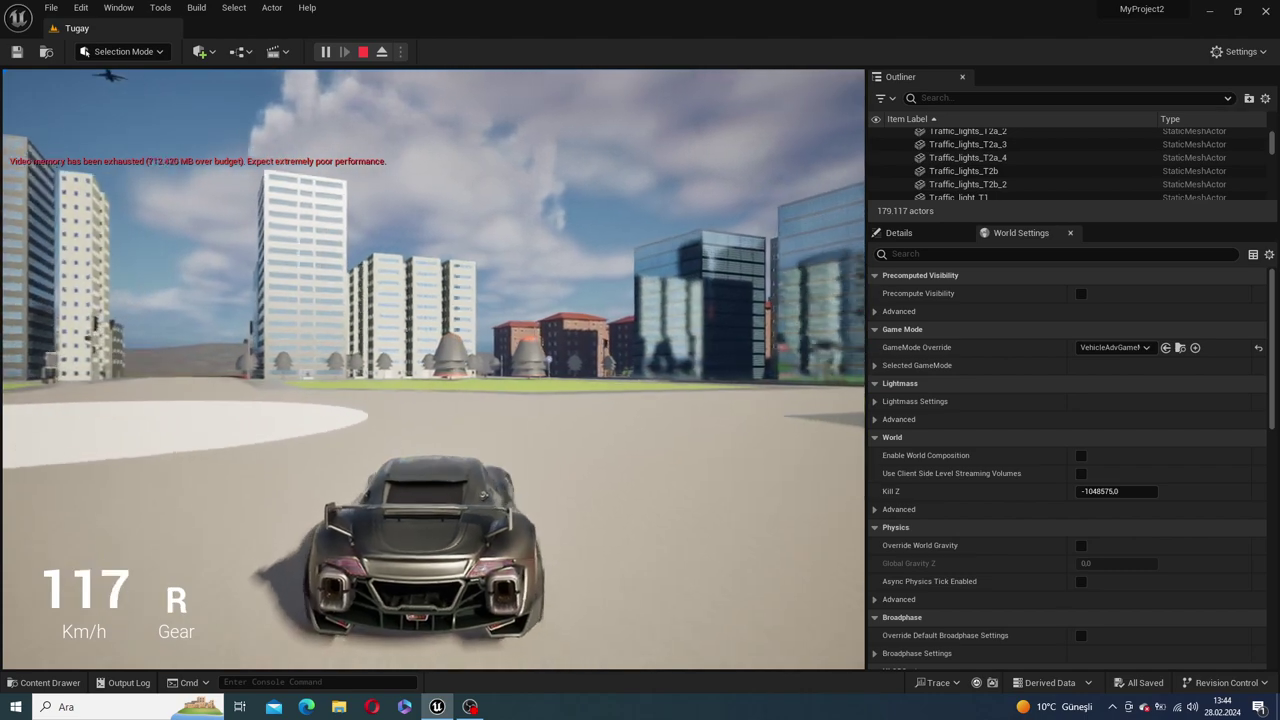
{"action": "key", "text": "s"}
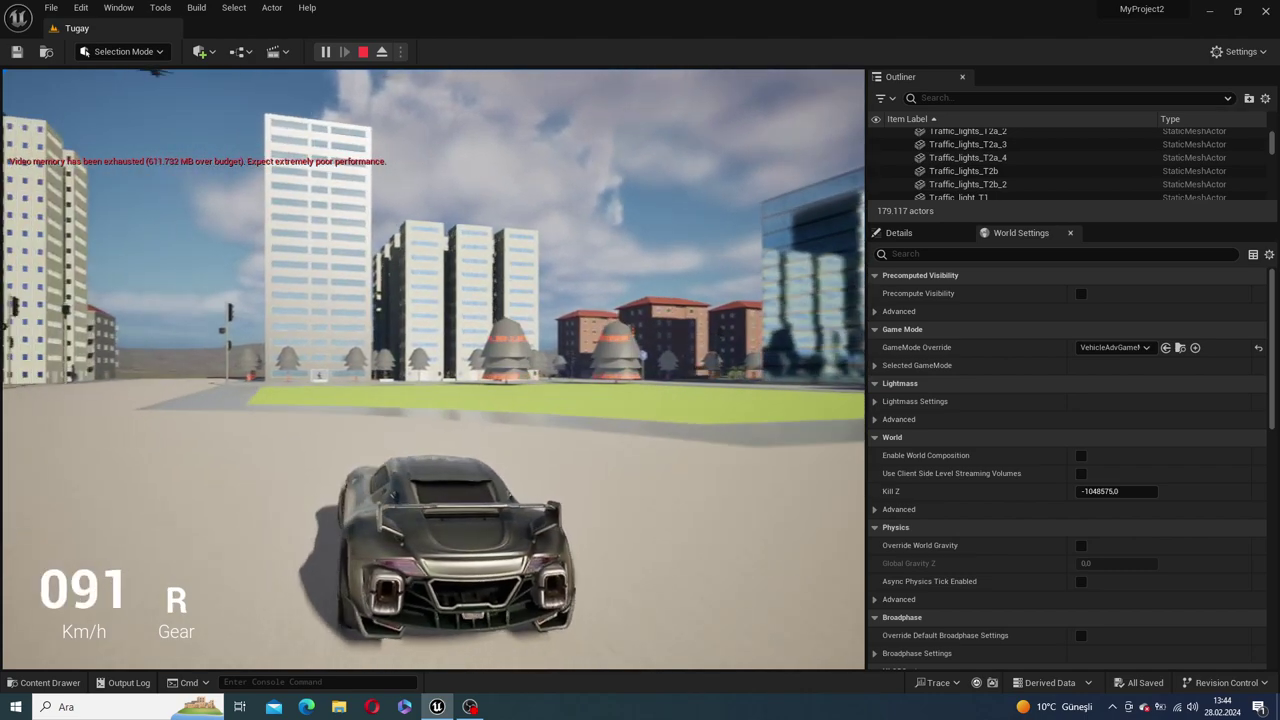
{"action": "key", "text": "s"}
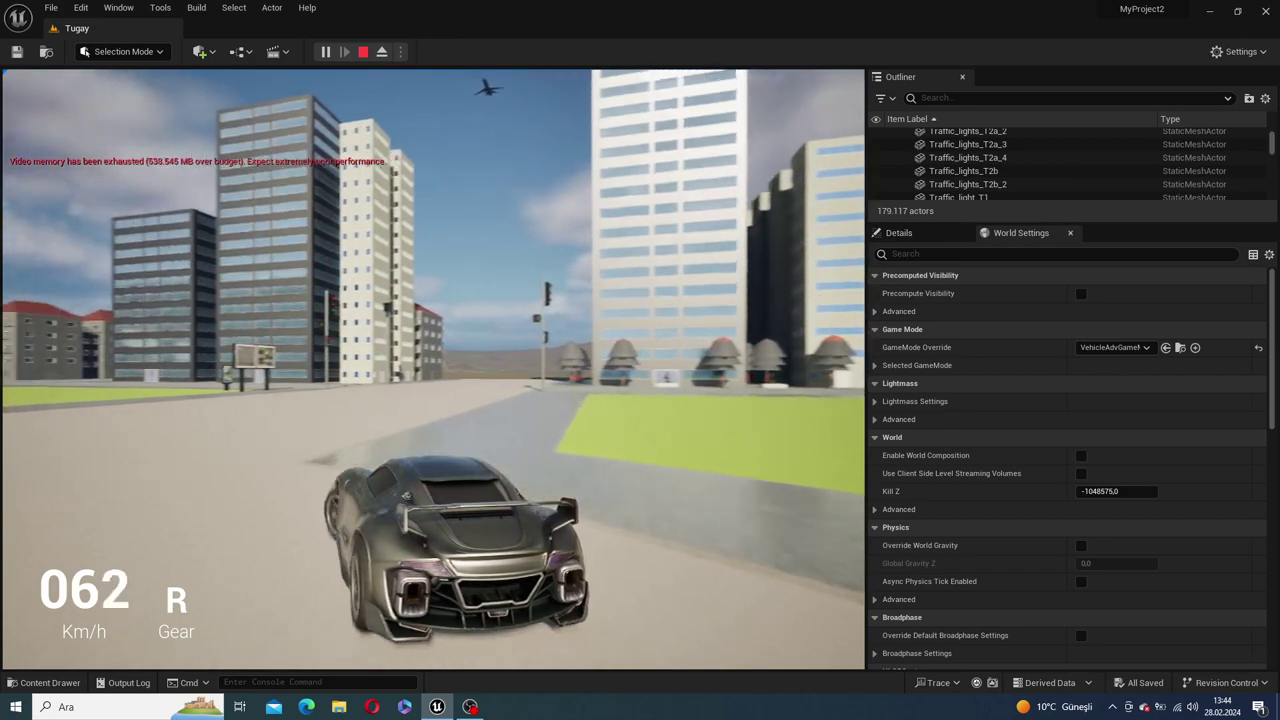
{"action": "key", "text": "w"}
{"action": "key", "text": "d"}
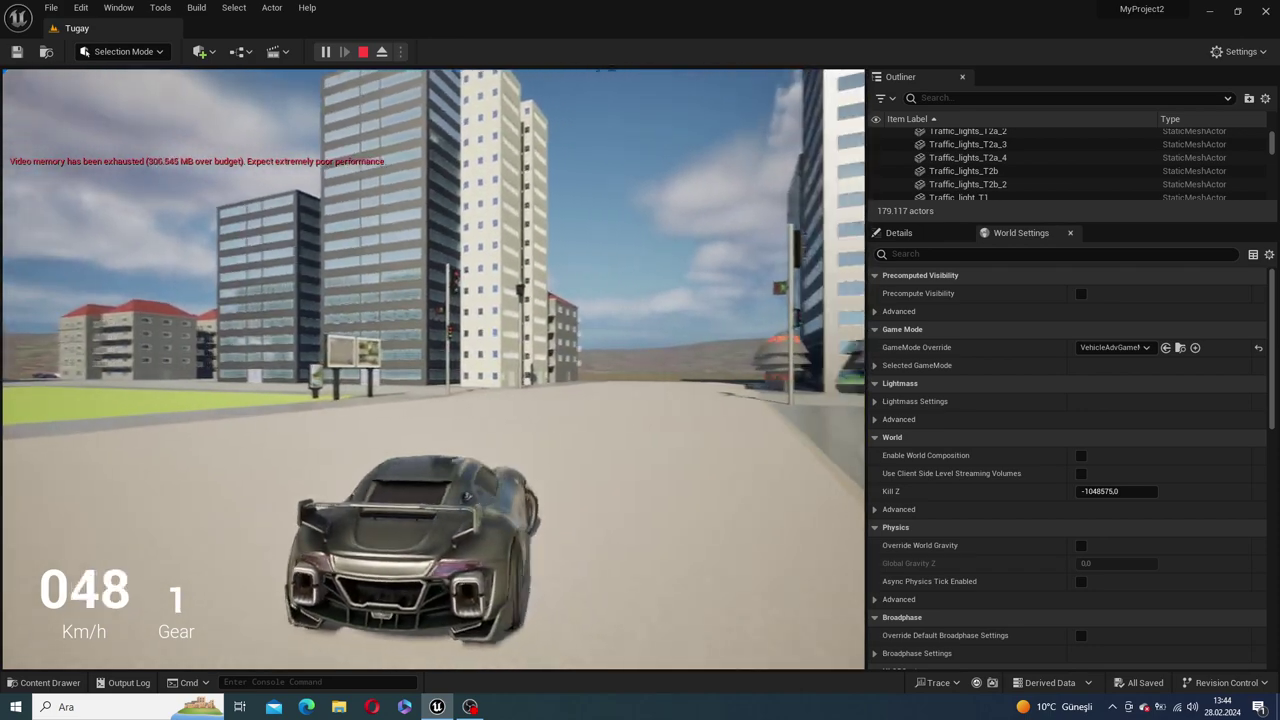
{"action": "key", "text": "w"}
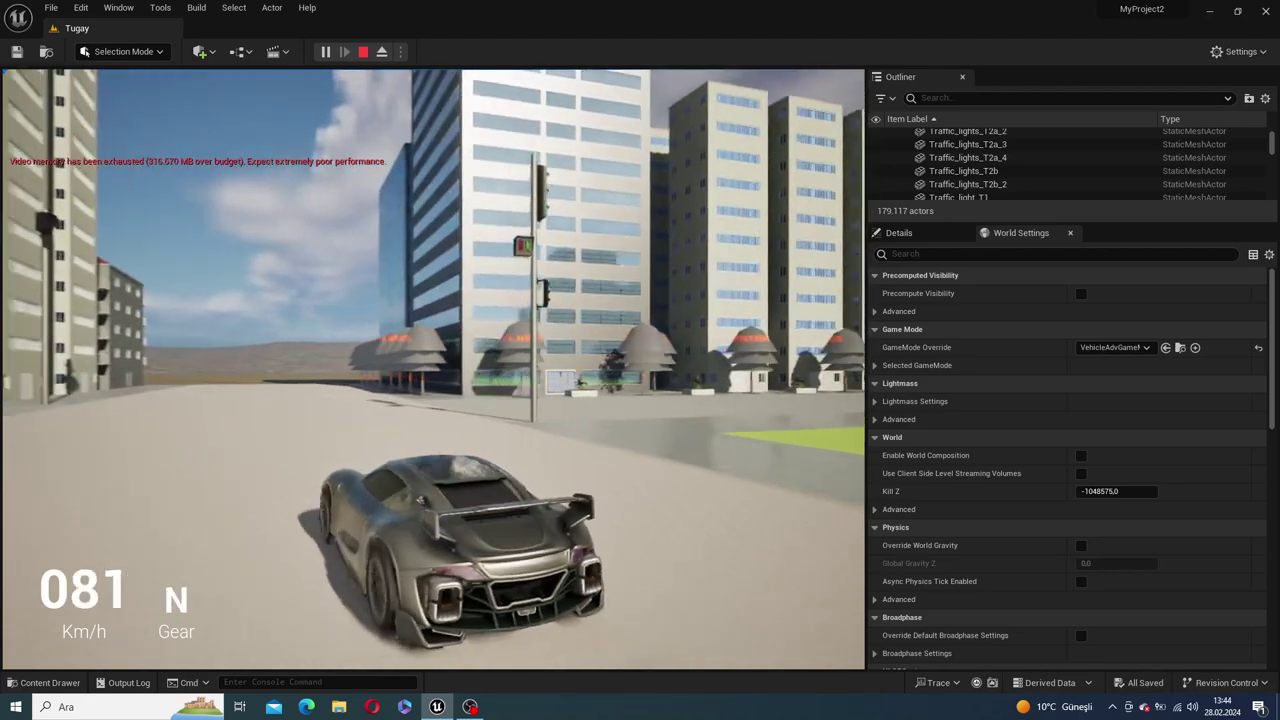
{"action": "key", "text": "s"}
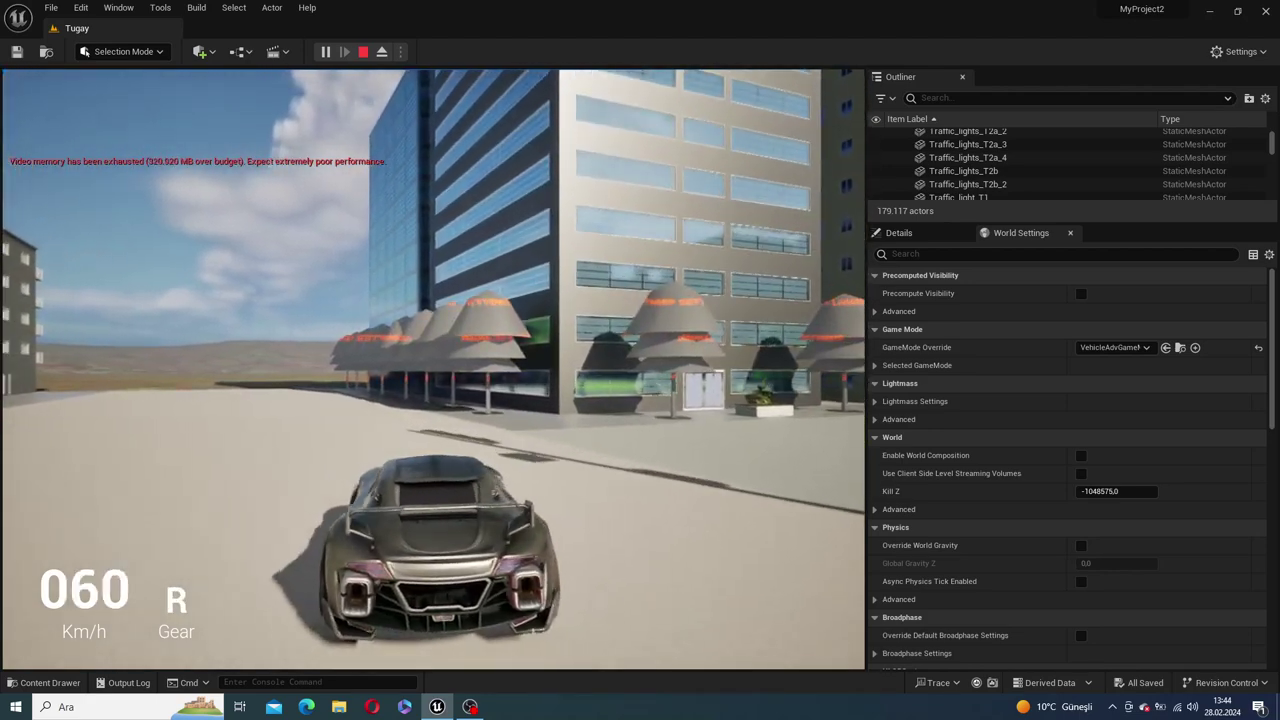
{"action": "key", "text": "s"}
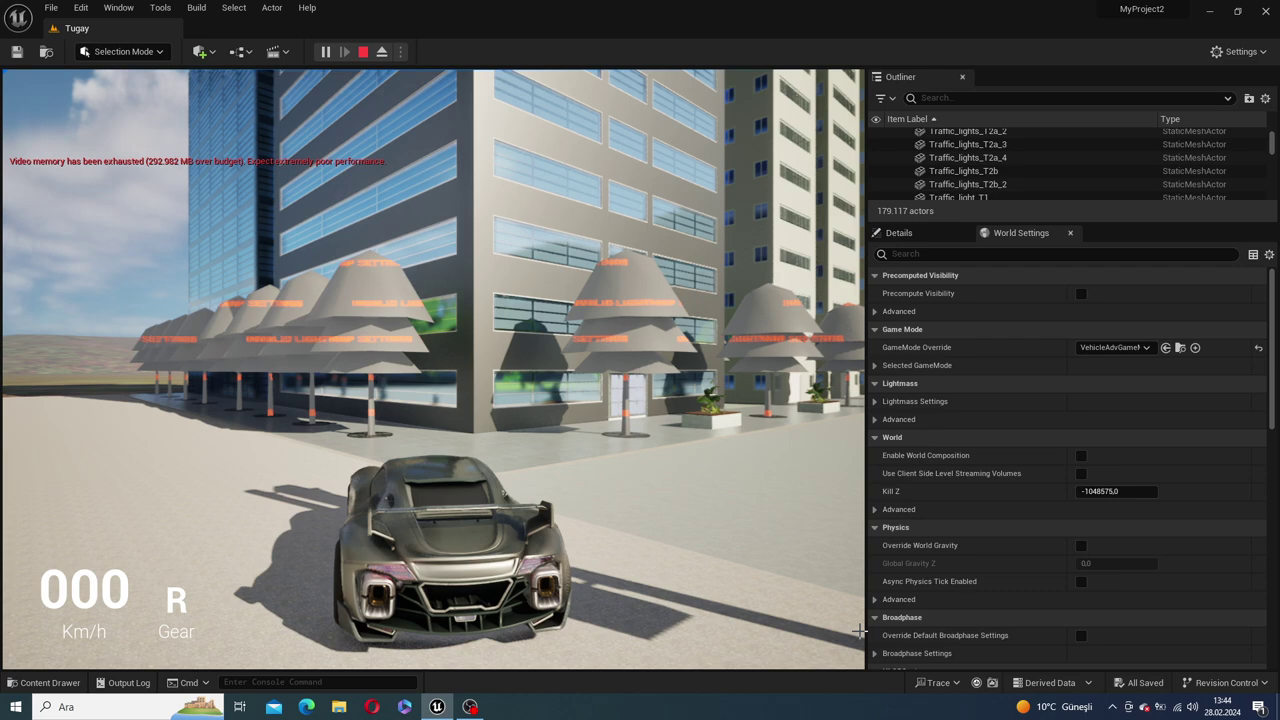
{"action": "key", "text": "Escape"}
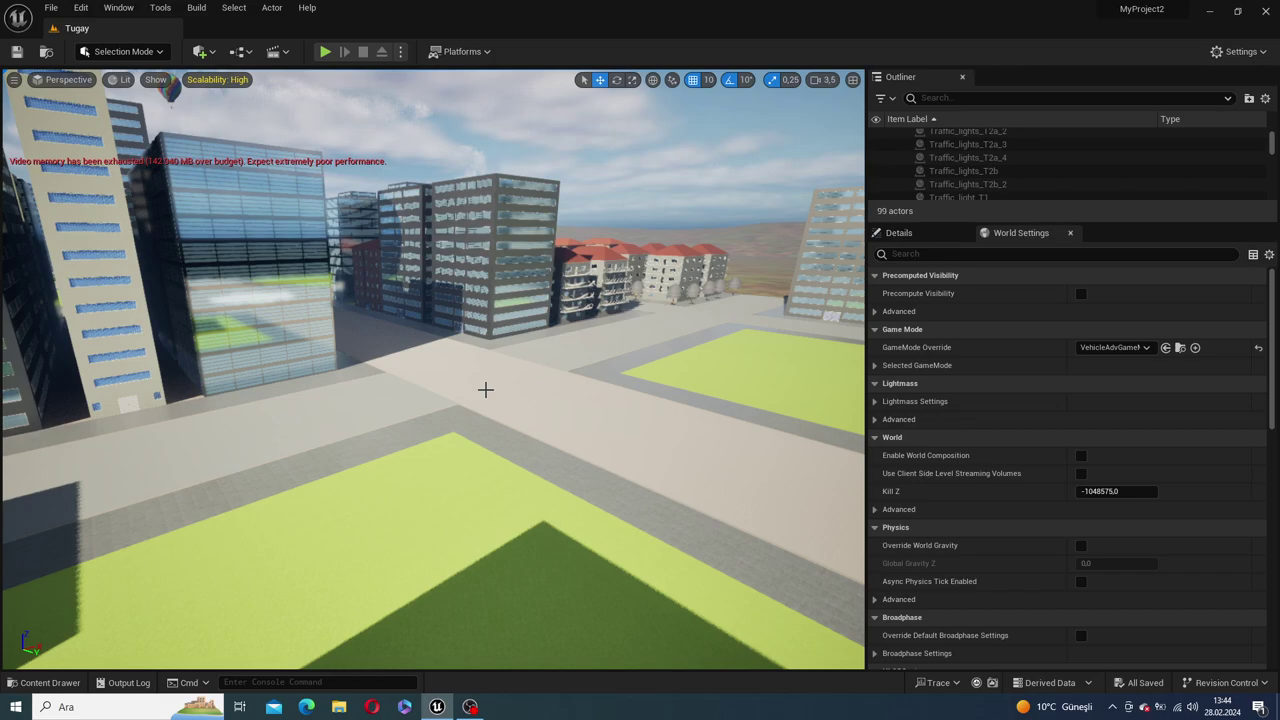
Step: Fly over to another city street and select a tree canopy on the sidewalk
{"action": "mouse_move", "coordinate": [485, 389]}
{"action": "right_mouse_down"}
{"action": "mouse_move", "coordinate": [720, 385]}
{"action": "mouse_move", "coordinate": [570, 395]}
{"action": "right_mouse_up"}
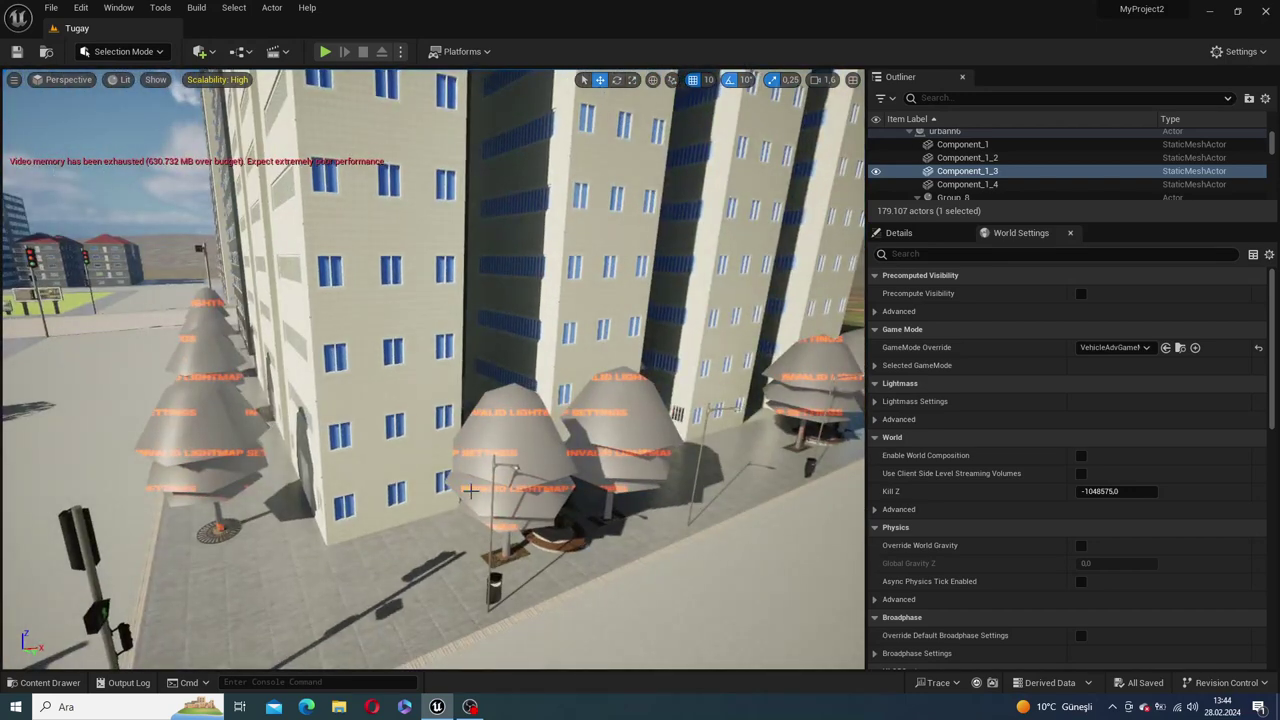
{"action": "left_click", "coordinate": [500, 424]}
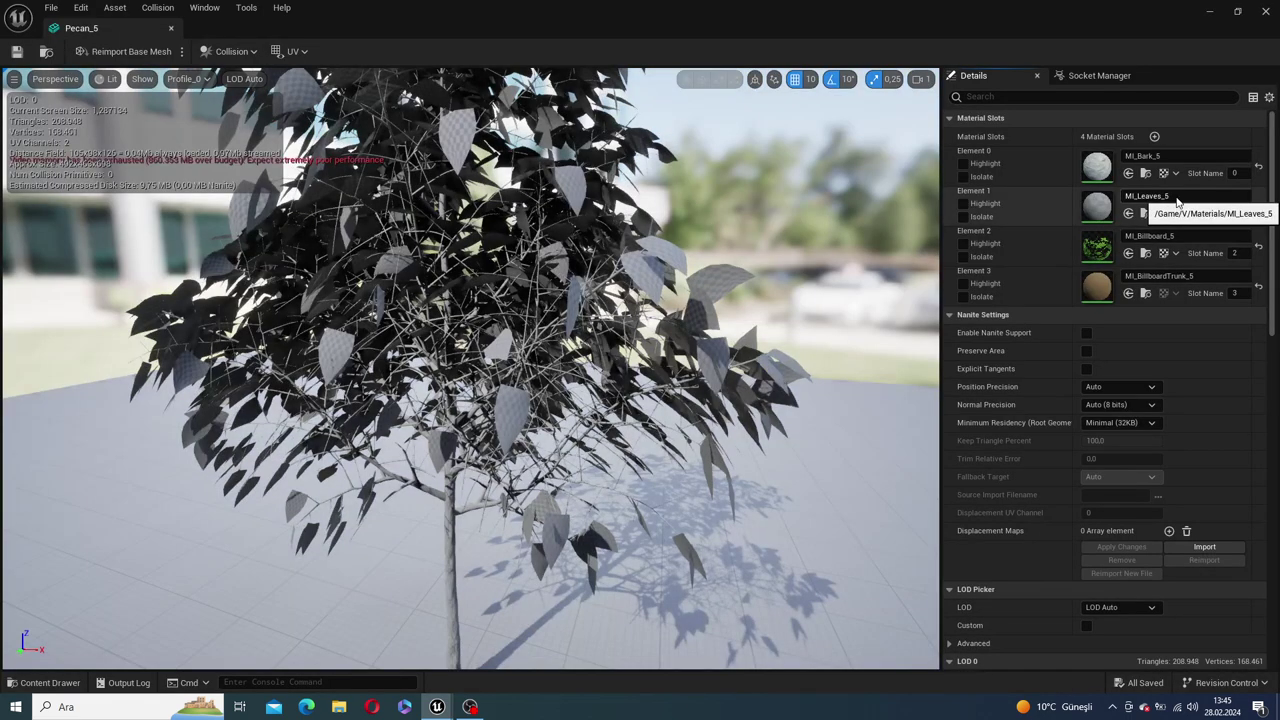
{"action": "left_click", "coordinate": [1177, 202]}
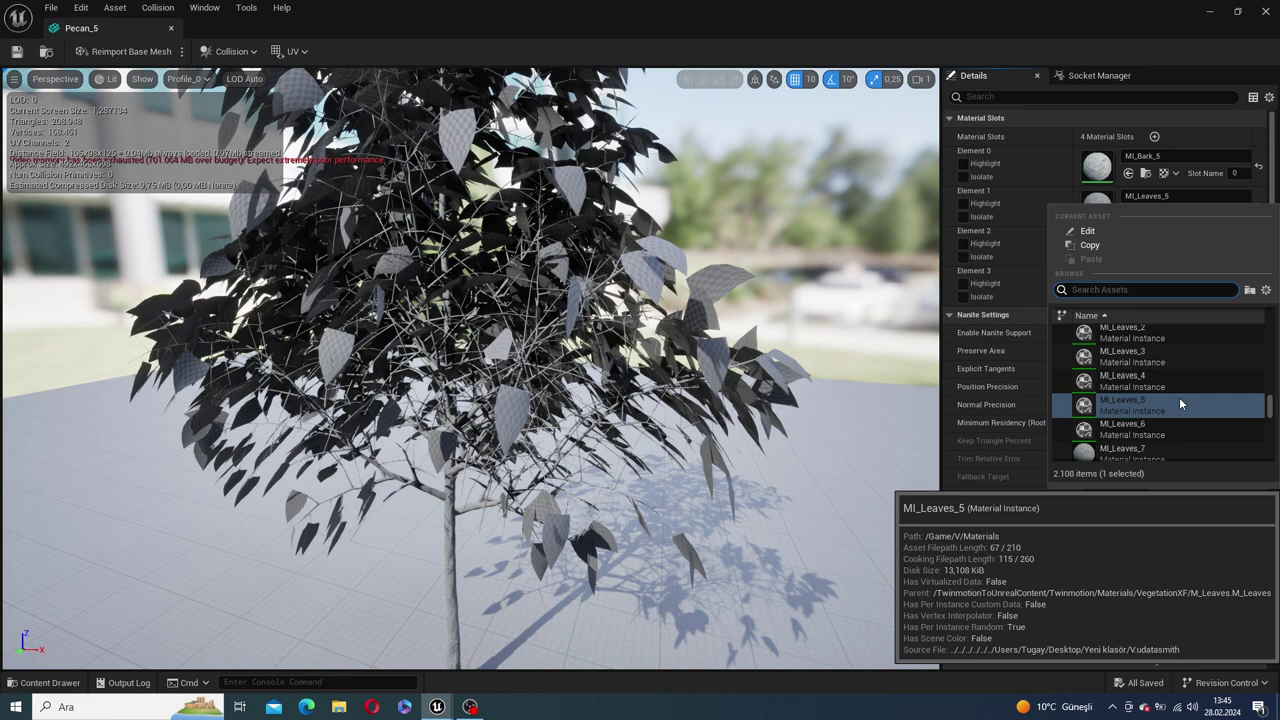
{"action": "left_click_drag", "start_coordinate": [1270, 390], "coordinate": [1267, 318]}
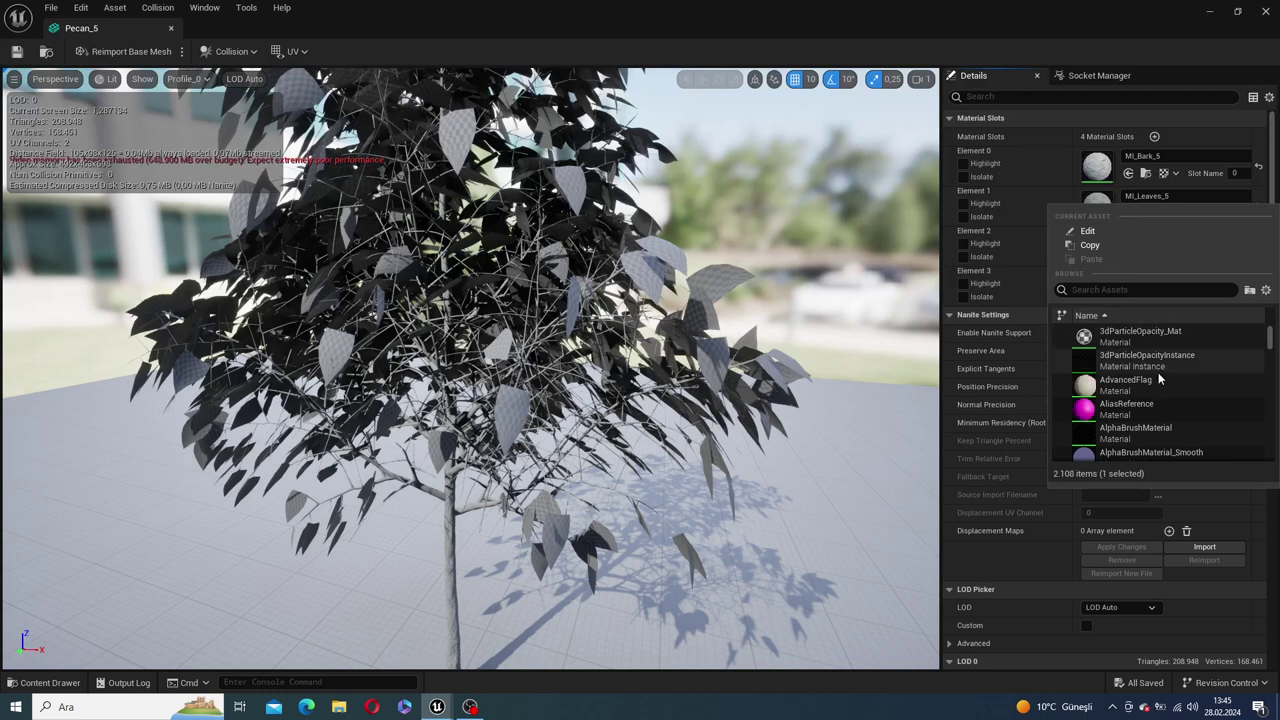
{"action": "scroll", "coordinate": [1165, 360], "scroll_direction": "down", "scroll_amount": 2}
{"action": "scroll", "coordinate": [1158, 378], "scroll_direction": "down", "scroll_amount": 2}
{"action": "scroll", "coordinate": [1158, 378], "scroll_direction": "down", "scroll_amount": 2}
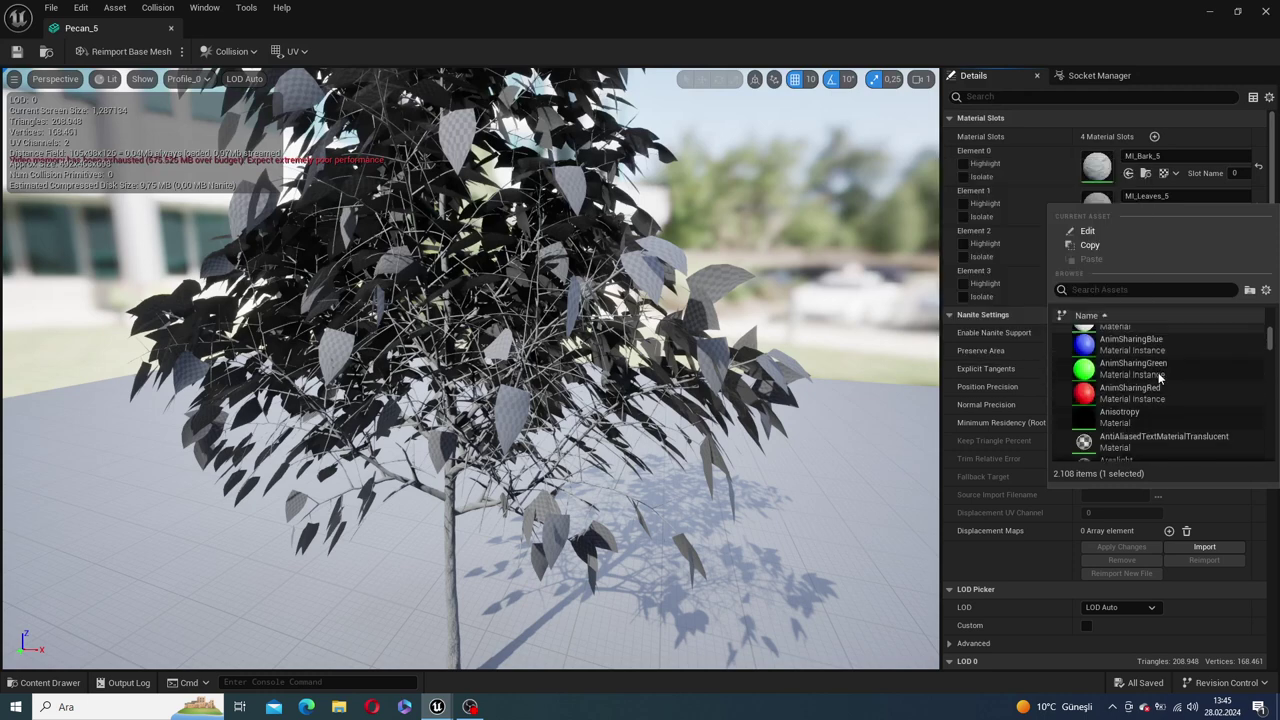
{"action": "scroll", "coordinate": [1158, 378], "scroll_direction": "down", "scroll_amount": 2}
{"action": "scroll", "coordinate": [1158, 378], "scroll_direction": "down", "scroll_amount": 2}
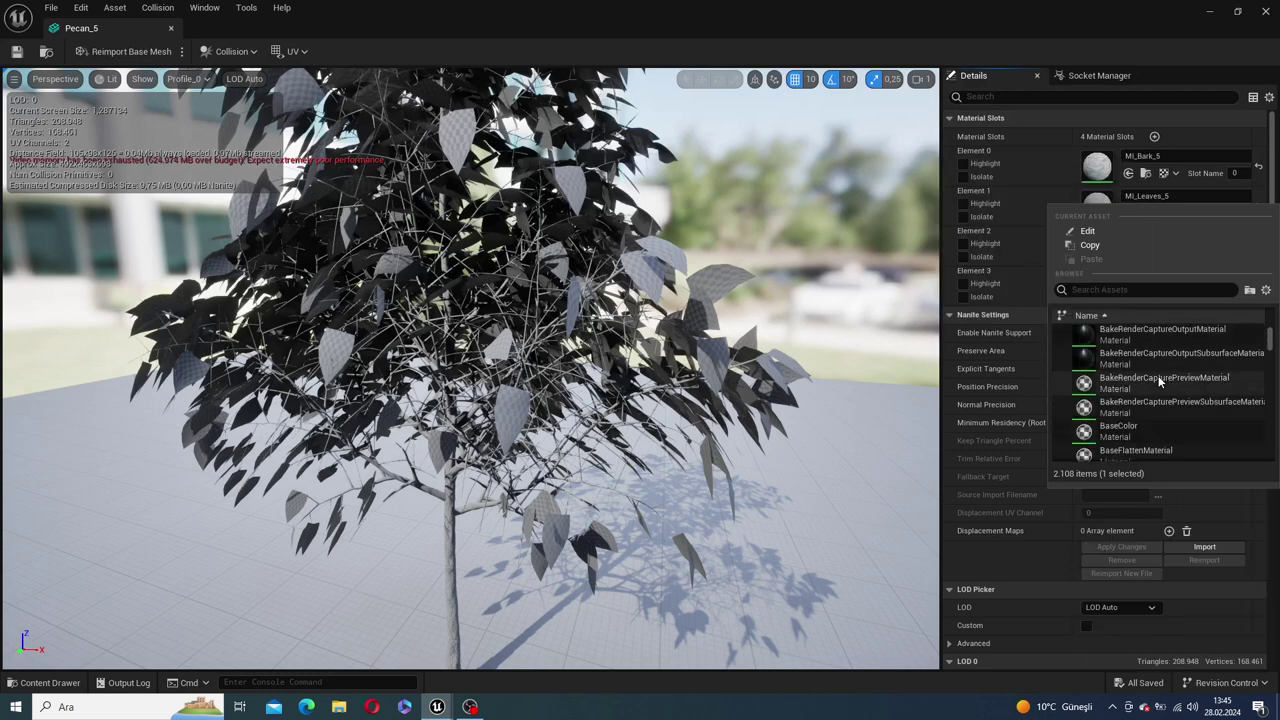
{"action": "scroll", "coordinate": [1157, 380], "scroll_direction": "down", "scroll_amount": 2}
{"action": "scroll", "coordinate": [1157, 393], "scroll_direction": "down", "scroll_amount": 2}
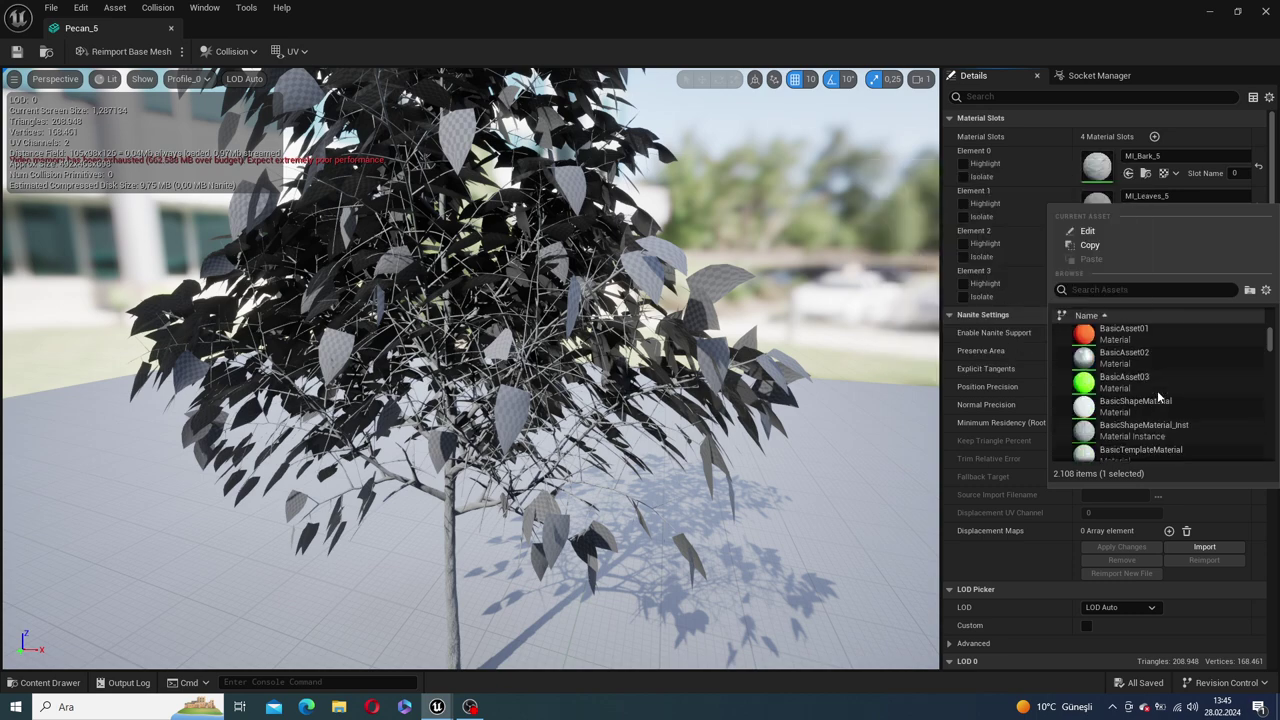
{"action": "scroll", "coordinate": [1157, 393], "scroll_direction": "down", "scroll_amount": 2}
{"action": "scroll", "coordinate": [1157, 393], "scroll_direction": "down", "scroll_amount": 2}
{"action": "scroll", "coordinate": [1157, 393], "scroll_direction": "down", "scroll_amount": 2}
{"action": "scroll", "coordinate": [1157, 392], "scroll_direction": "down", "scroll_amount": 2}
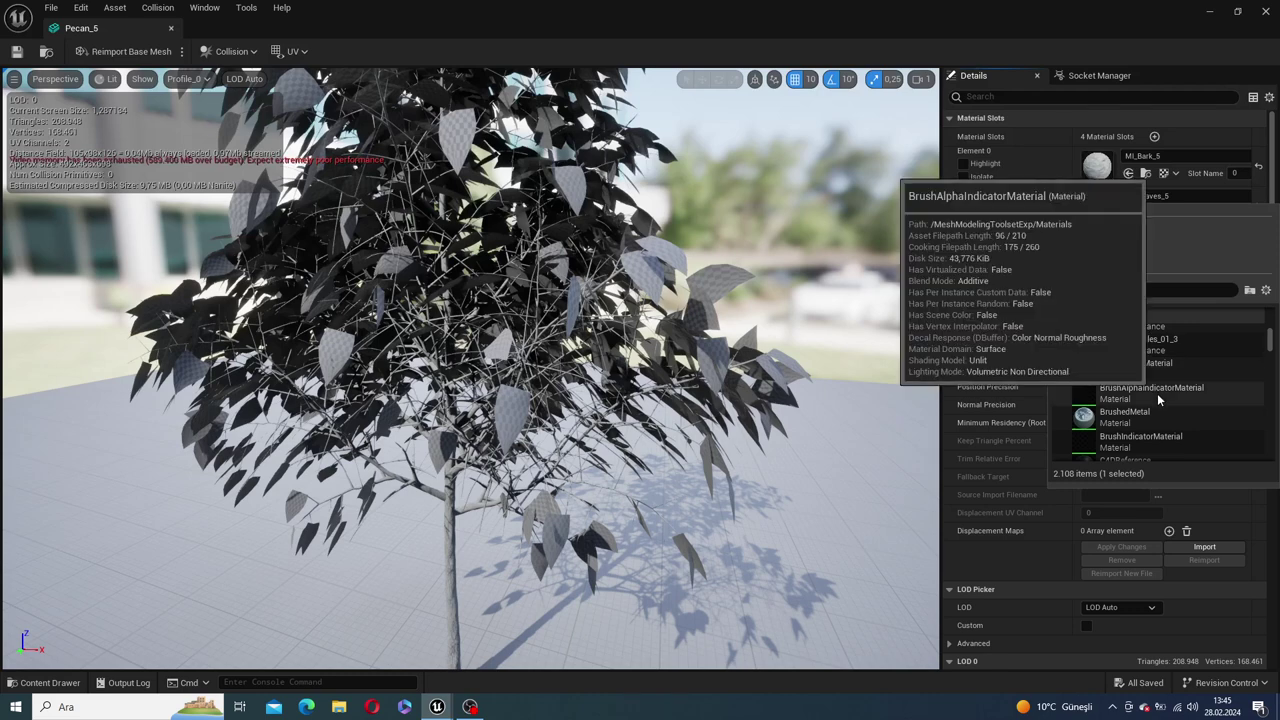
{"action": "scroll", "coordinate": [1157, 393], "scroll_direction": "down", "scroll_amount": 2}
{"action": "scroll", "coordinate": [1157, 393], "scroll_direction": "down", "scroll_amount": 2}
{"action": "scroll", "coordinate": [1157, 393], "scroll_direction": "down", "scroll_amount": 2}
{"action": "scroll", "coordinate": [1157, 393], "scroll_direction": "down", "scroll_amount": 1}
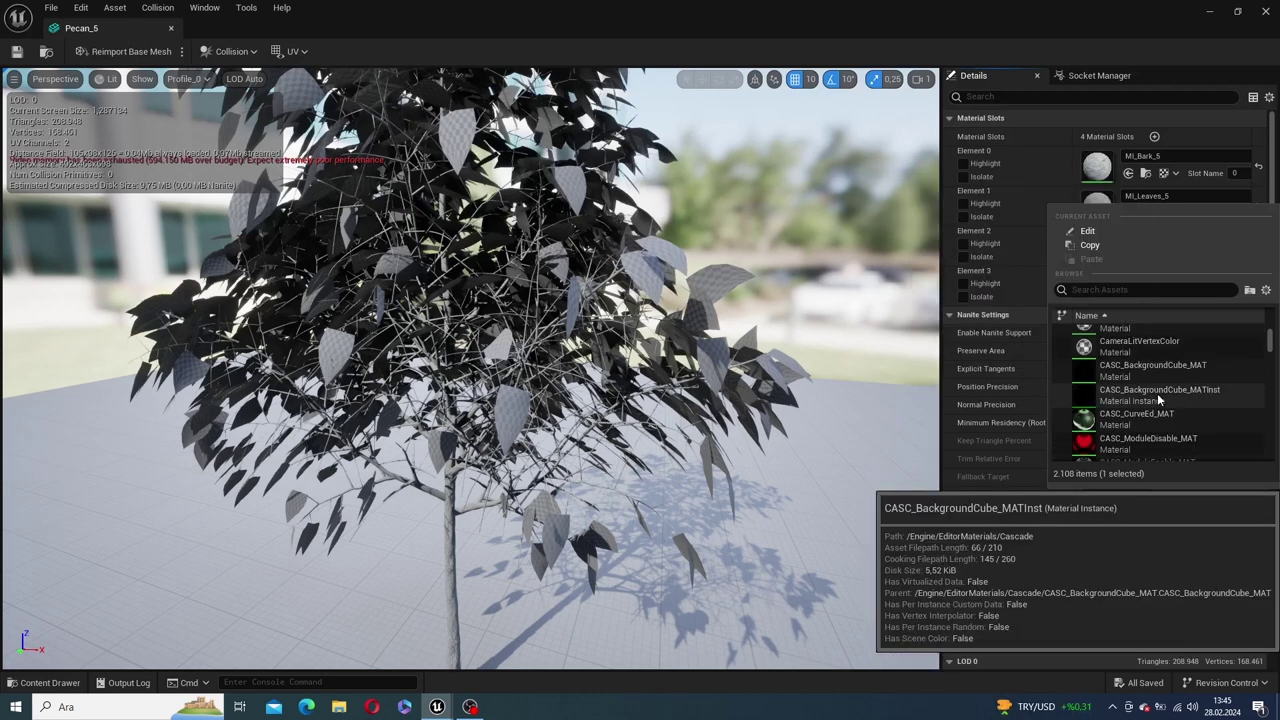
{"action": "scroll", "coordinate": [1157, 393], "scroll_direction": "down", "scroll_amount": 1}
{"action": "left_click_drag", "start_coordinate": [1277, 374], "coordinate": [1276, 467]}
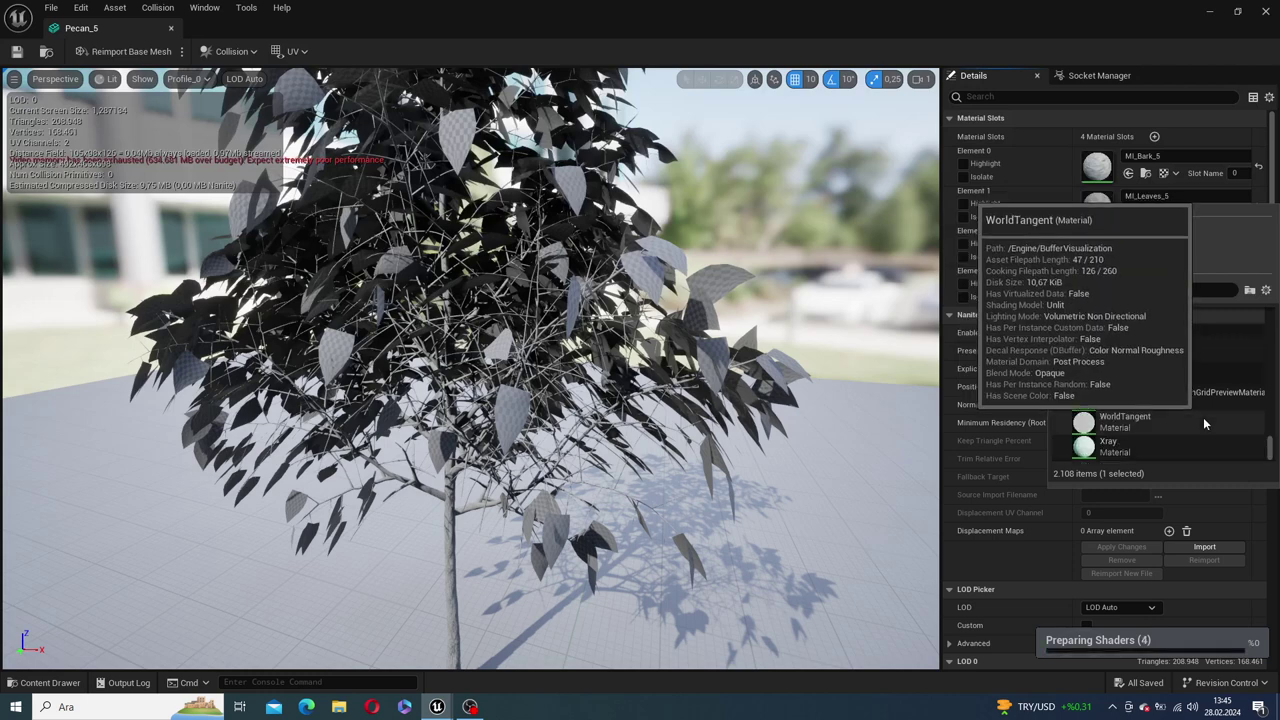
{"action": "scroll", "coordinate": [1198, 420], "scroll_direction": "up", "scroll_amount": 1}
{"action": "scroll", "coordinate": [1193, 424], "scroll_direction": "up", "scroll_amount": 2}
{"action": "scroll", "coordinate": [1192, 424], "scroll_direction": "up", "scroll_amount": 2}
{"action": "scroll", "coordinate": [1192, 424], "scroll_direction": "up", "scroll_amount": 2}
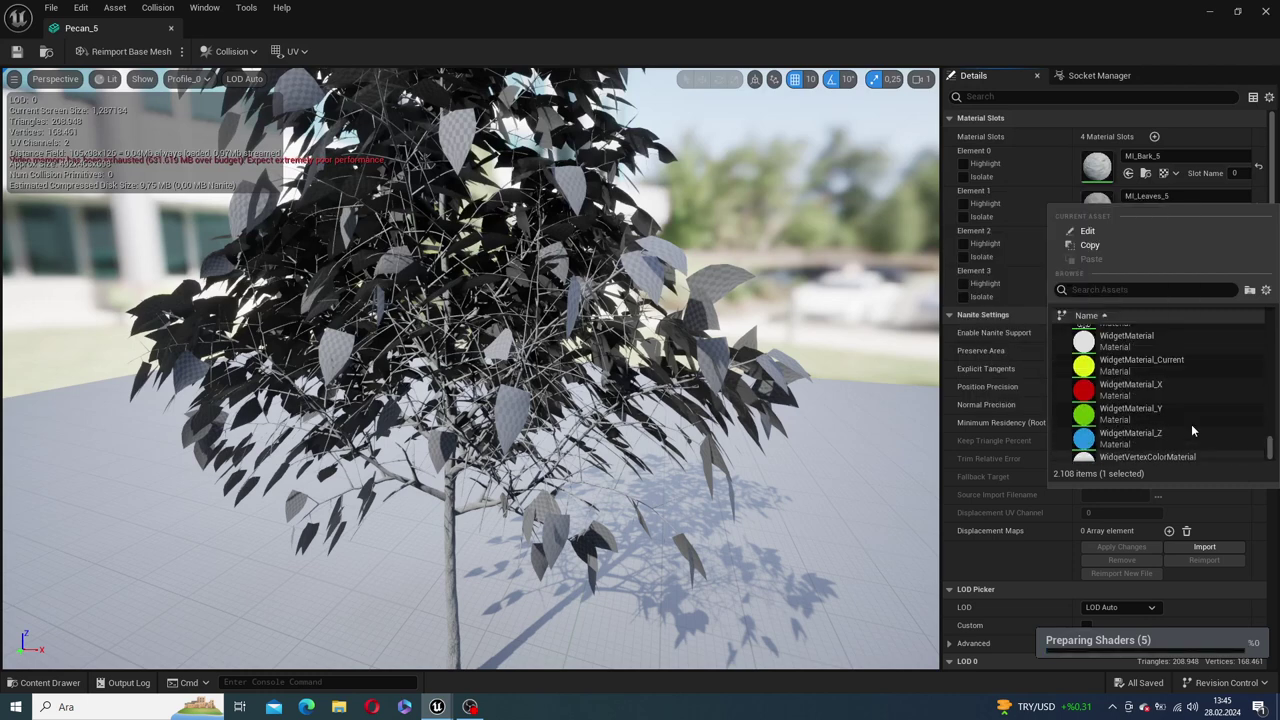
{"action": "scroll", "coordinate": [1180, 432], "scroll_direction": "up", "scroll_amount": 1}
{"action": "scroll", "coordinate": [1165, 430], "scroll_direction": "up", "scroll_amount": 2}
{"action": "scroll", "coordinate": [1155, 418], "scroll_direction": "up", "scroll_amount": 2}
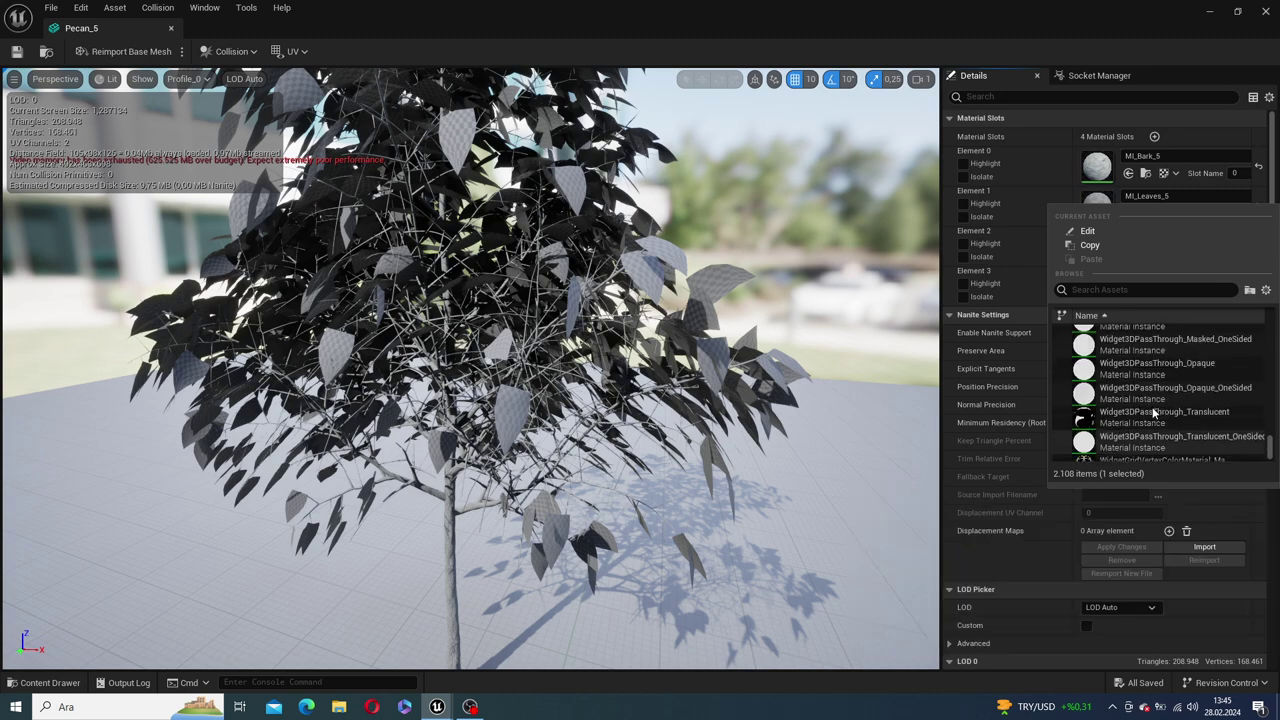
{"action": "scroll", "coordinate": [1155, 418], "scroll_direction": "up", "scroll_amount": 2}
{"action": "scroll", "coordinate": [1155, 418], "scroll_direction": "up", "scroll_amount": 2}
{"action": "scroll", "coordinate": [1155, 418], "scroll_direction": "up", "scroll_amount": 2}
{"action": "scroll", "coordinate": [1153, 419], "scroll_direction": "up", "scroll_amount": 2}
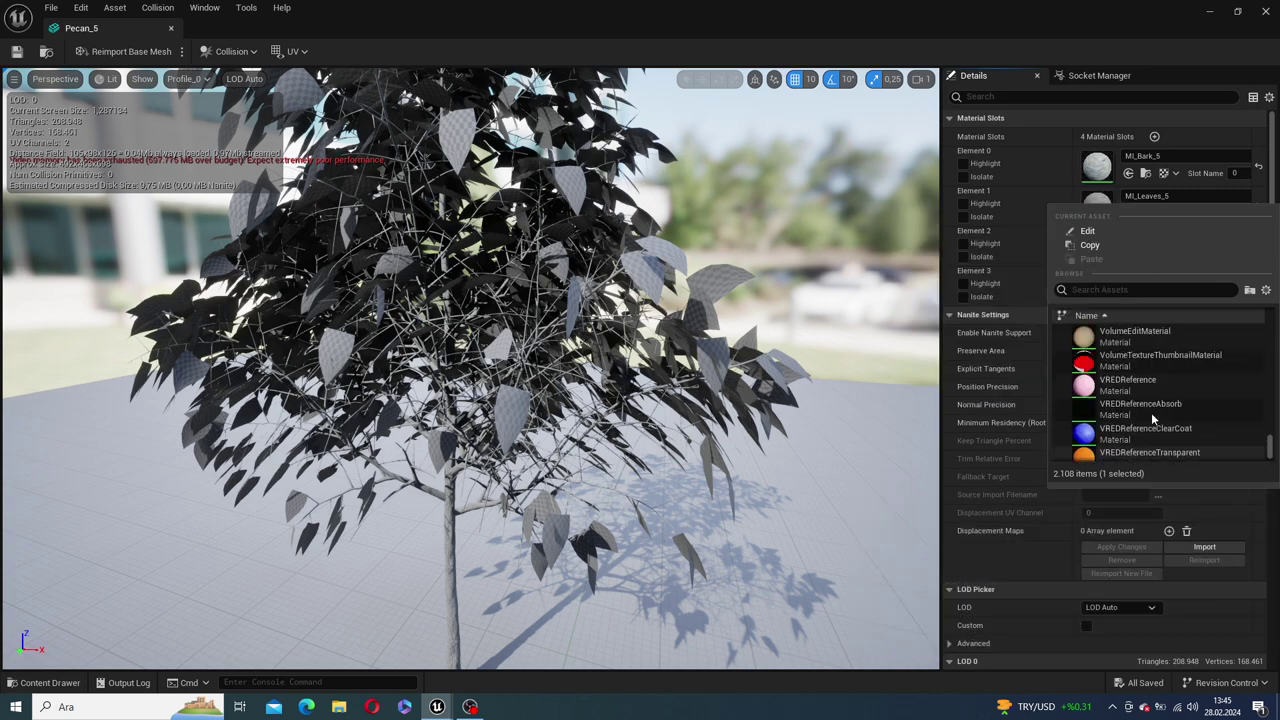
{"action": "scroll", "coordinate": [1152, 420], "scroll_direction": "up", "scroll_amount": 2}
{"action": "scroll", "coordinate": [1152, 420], "scroll_direction": "up", "scroll_amount": 2}
{"action": "scroll", "coordinate": [1152, 422], "scroll_direction": "up", "scroll_amount": 2}
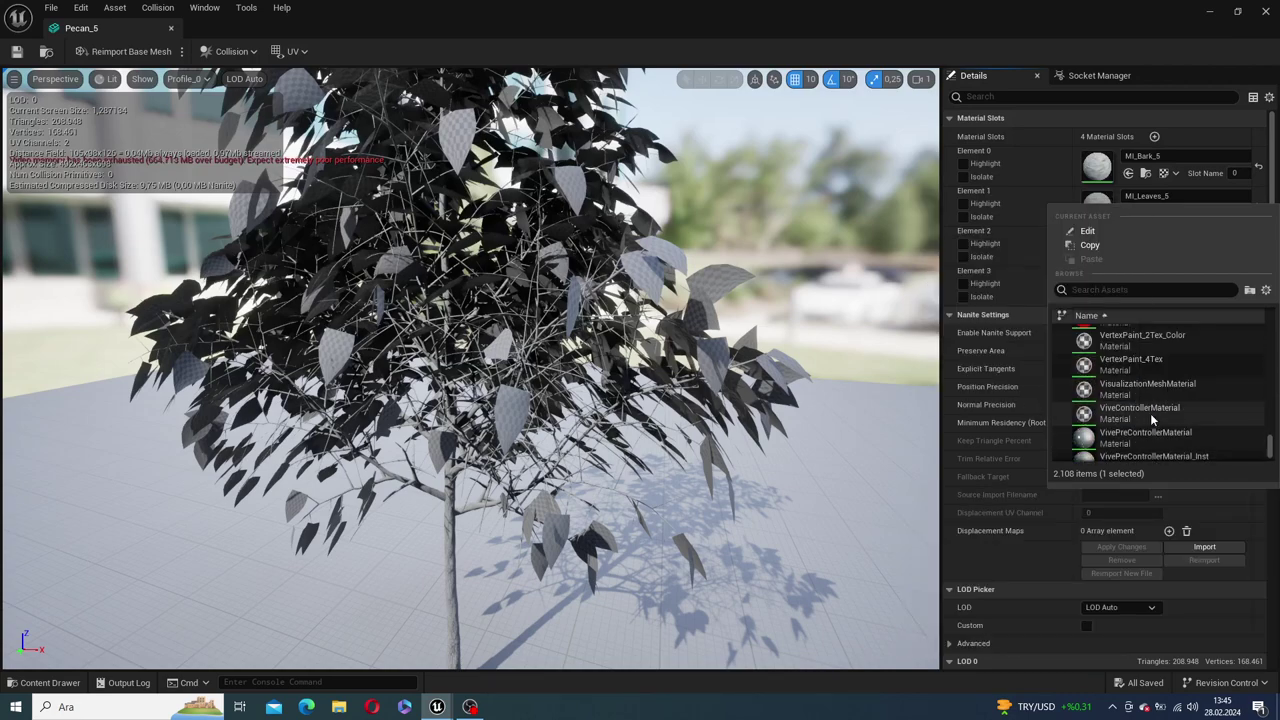
{"action": "scroll", "coordinate": [1150, 413], "scroll_direction": "up", "scroll_amount": 2}
{"action": "scroll", "coordinate": [1150, 414], "scroll_direction": "up", "scroll_amount": 2}
{"action": "scroll", "coordinate": [1151, 418], "scroll_direction": "up", "scroll_amount": 2}
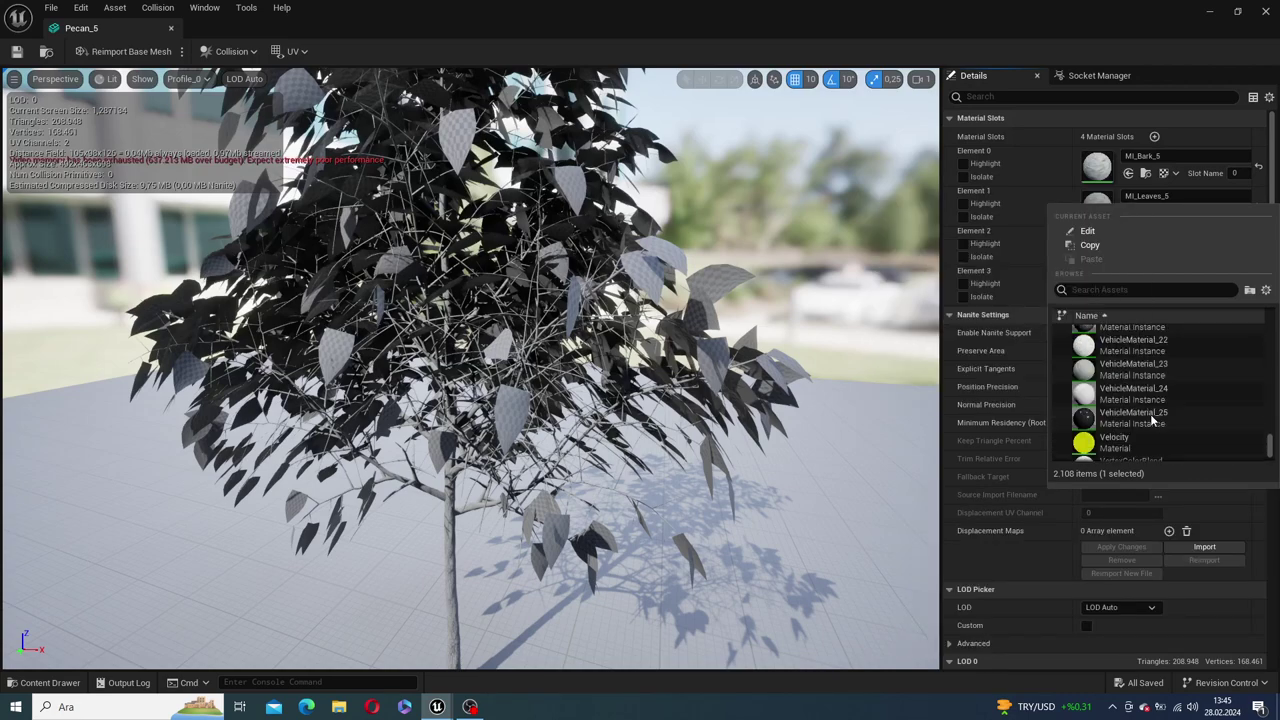
{"action": "scroll", "coordinate": [1152, 421], "scroll_direction": "up", "scroll_amount": 2}
{"action": "scroll", "coordinate": [1152, 421], "scroll_direction": "up", "scroll_amount": 3}
{"action": "scroll", "coordinate": [1152, 421], "scroll_direction": "up", "scroll_amount": 3}
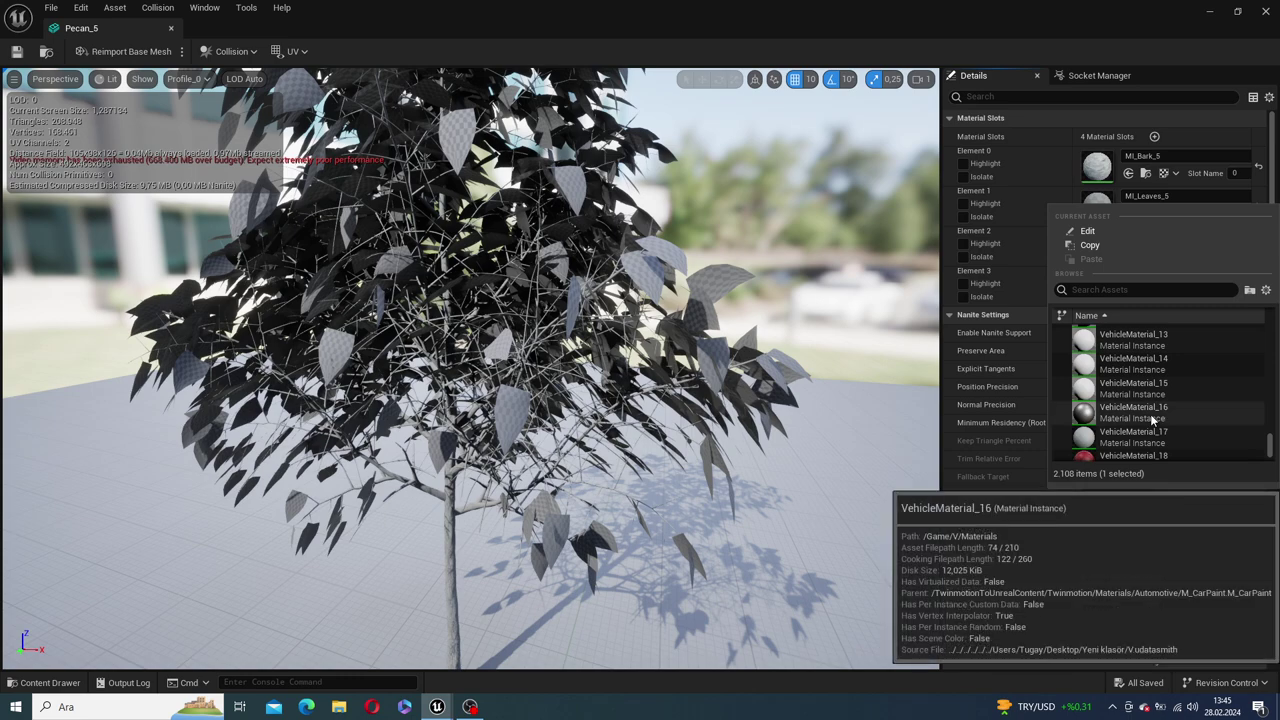
{"action": "scroll", "coordinate": [1152, 421], "scroll_direction": "up", "scroll_amount": 3}
{"action": "scroll", "coordinate": [1152, 421], "scroll_direction": "up", "scroll_amount": 3}
{"action": "scroll", "coordinate": [1152, 421], "scroll_direction": "up", "scroll_amount": 3}
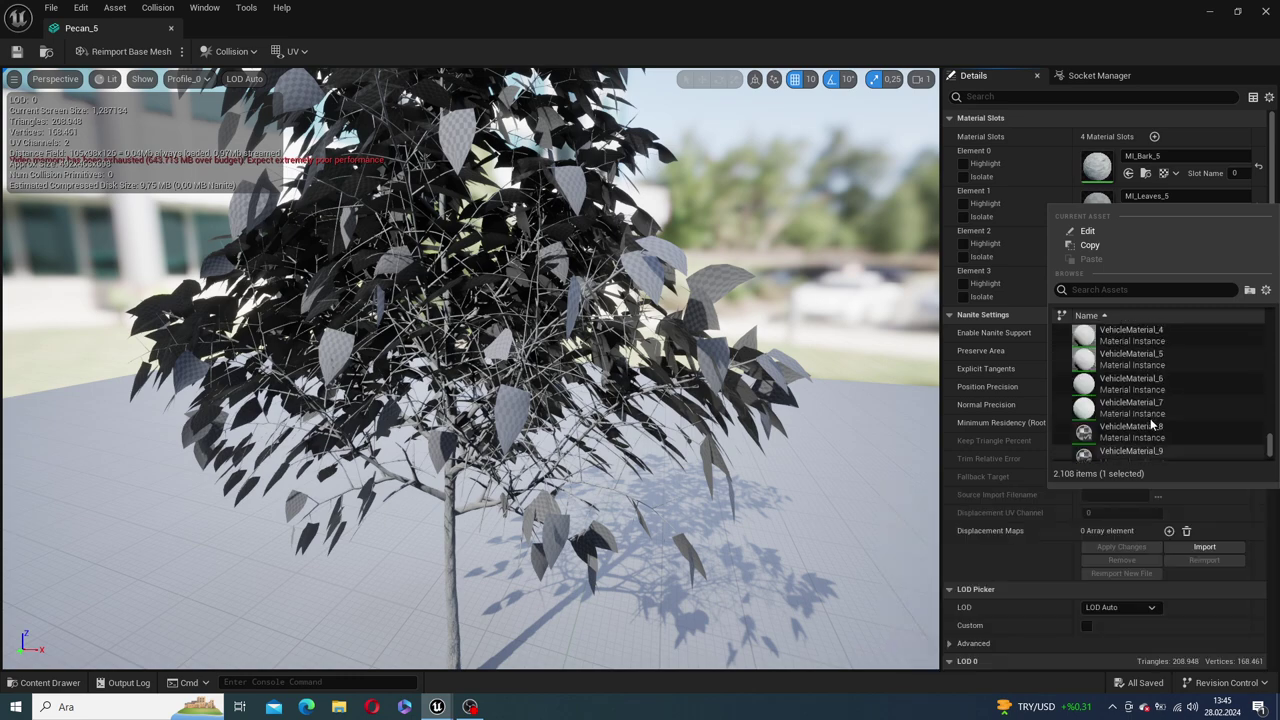
{"action": "scroll", "coordinate": [1152, 421], "scroll_direction": "up", "scroll_amount": 3}
{"action": "scroll", "coordinate": [1152, 424], "scroll_direction": "up", "scroll_amount": 3}
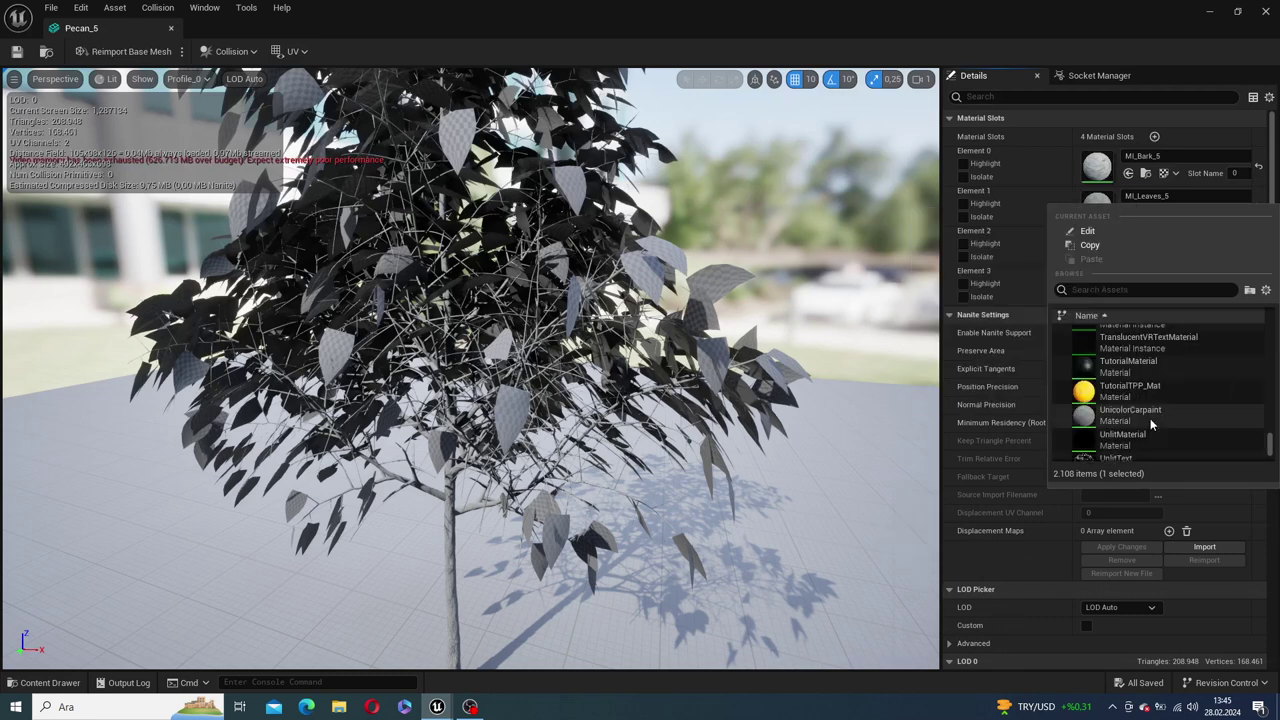
{"action": "scroll", "coordinate": [1150, 425], "scroll_direction": "down", "scroll_amount": 2}
{"action": "scroll", "coordinate": [1150, 425], "scroll_direction": "down", "scroll_amount": 2}
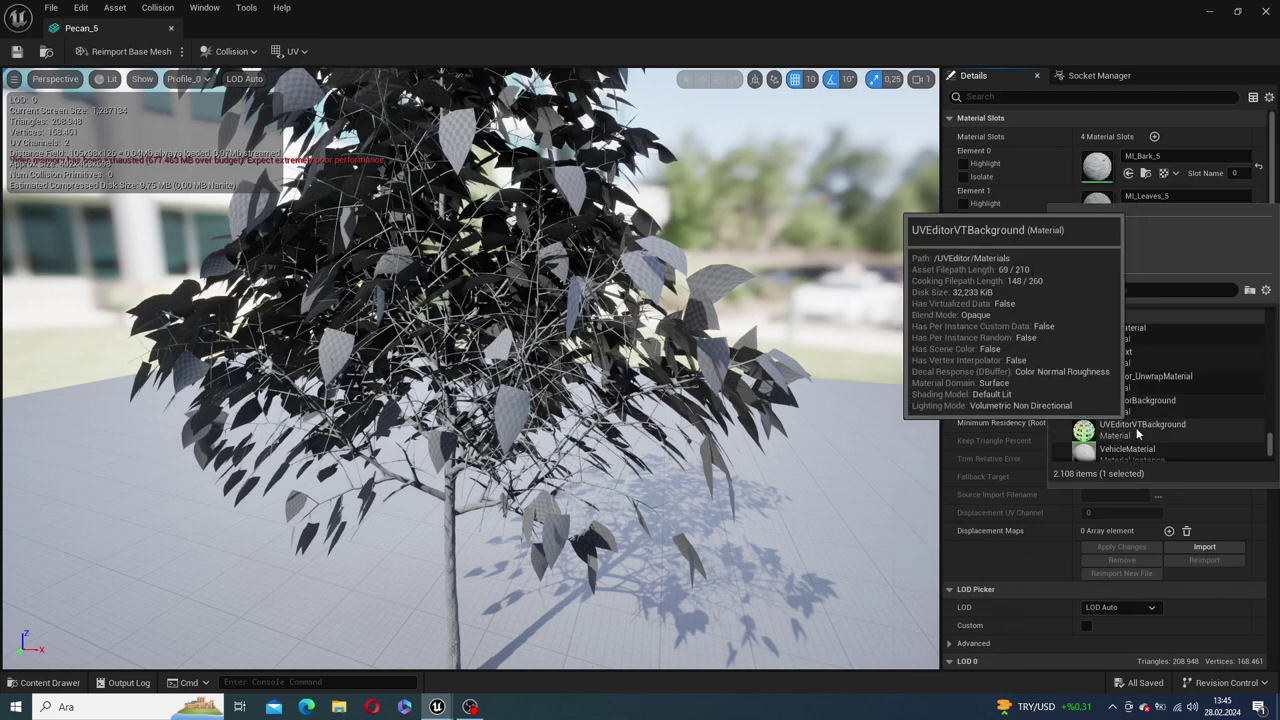
{"action": "scroll", "coordinate": [1172, 417], "scroll_direction": "up", "scroll_amount": 2, "text": "ctrl"}
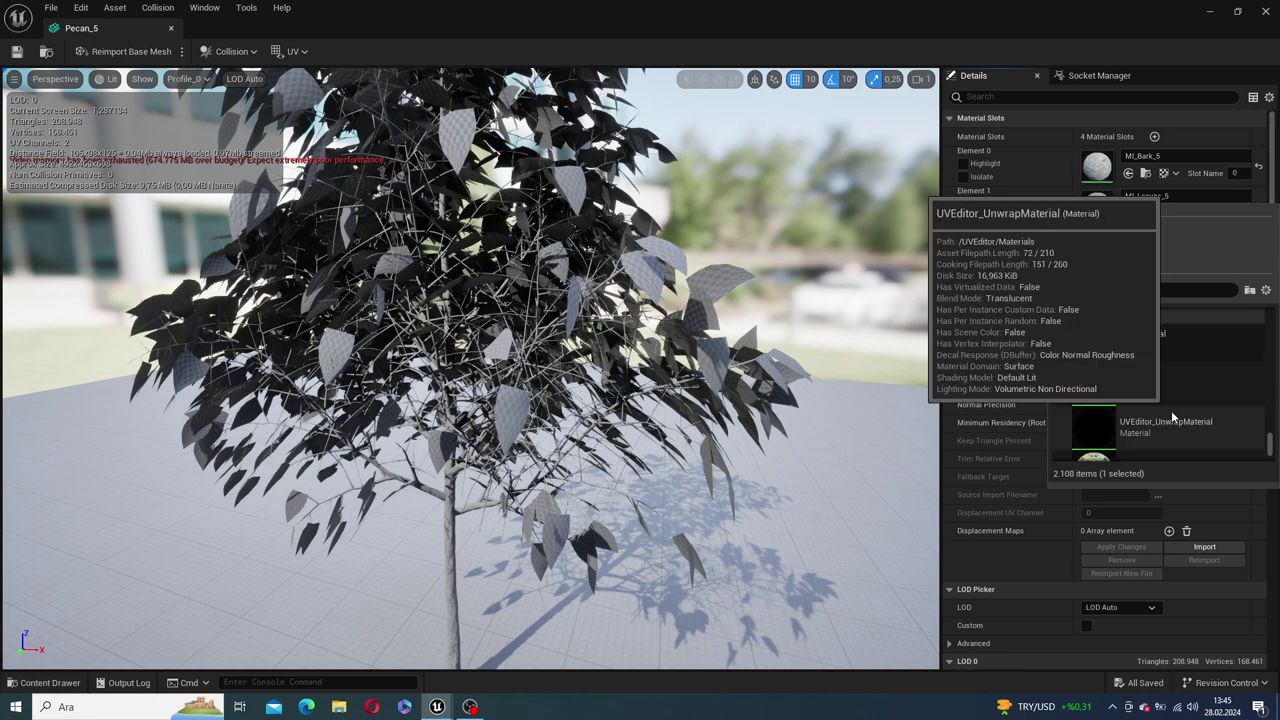
{"action": "scroll", "coordinate": [1182, 392], "scroll_direction": "up", "scroll_amount": 1}
{"action": "scroll", "coordinate": [1180, 394], "scroll_direction": "up", "scroll_amount": 1}
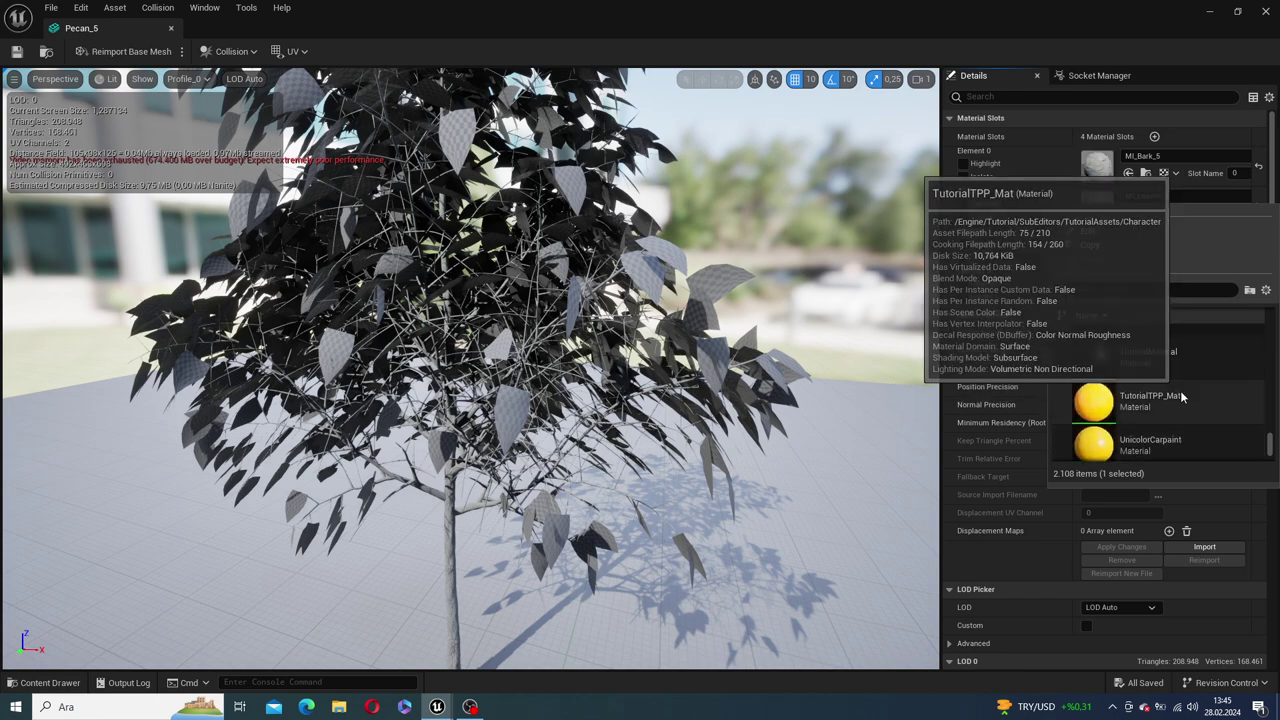
{"action": "scroll", "coordinate": [1182, 397], "scroll_direction": "up", "scroll_amount": 1}
{"action": "scroll", "coordinate": [1182, 397], "scroll_direction": "up", "scroll_amount": 1}
{"action": "scroll", "coordinate": [1182, 397], "scroll_direction": "up", "scroll_amount": 1}
{"action": "scroll", "coordinate": [1182, 397], "scroll_direction": "up", "scroll_amount": 1}
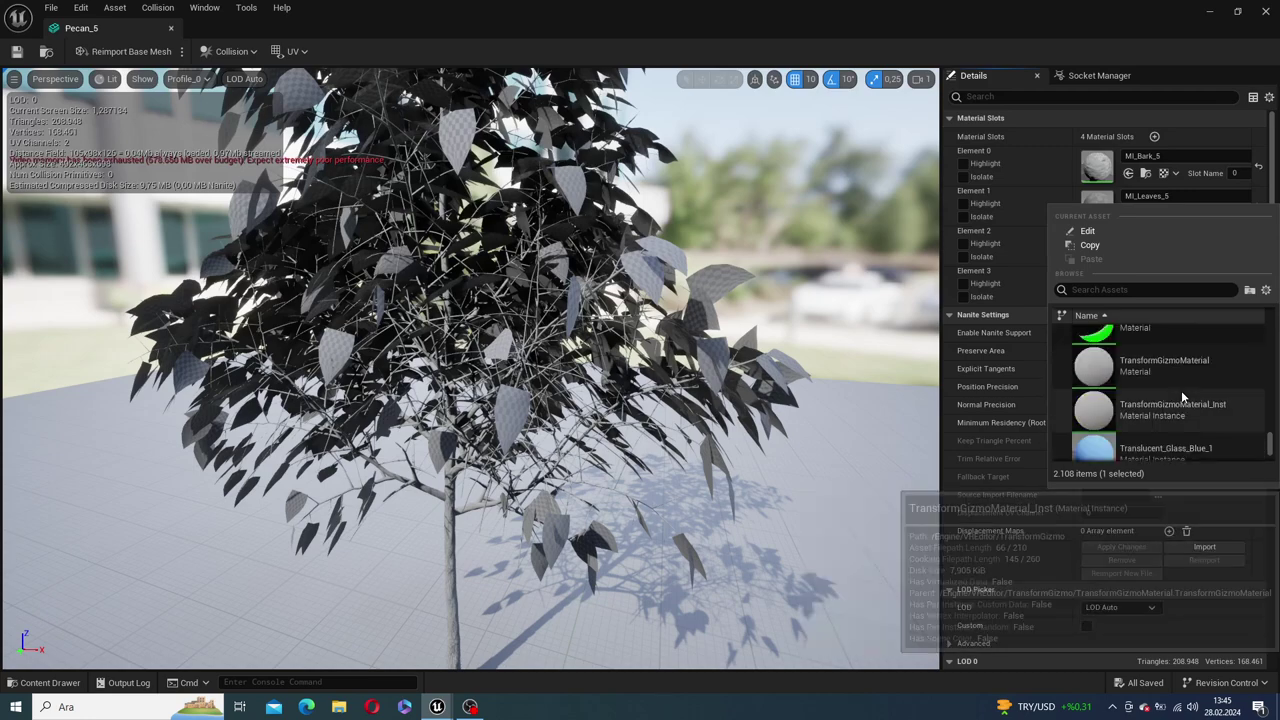
{"action": "scroll", "coordinate": [1181, 390], "scroll_direction": "up", "scroll_amount": 1}
{"action": "scroll", "coordinate": [1180, 390], "scroll_direction": "up", "scroll_amount": 1}
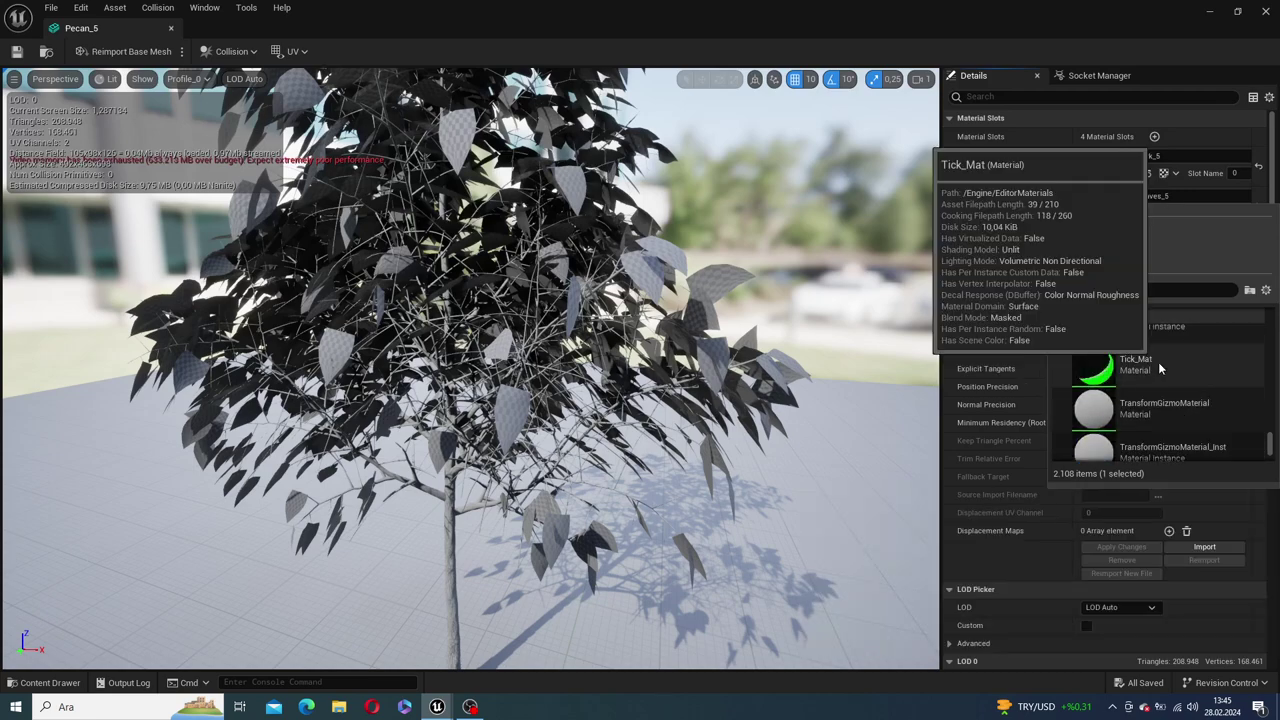
{"action": "scroll", "coordinate": [1161, 374], "scroll_direction": "up", "scroll_amount": 1}
{"action": "scroll", "coordinate": [1161, 375], "scroll_direction": "up", "scroll_amount": 1}
{"action": "scroll", "coordinate": [1161, 375], "scroll_direction": "up", "scroll_amount": 1}
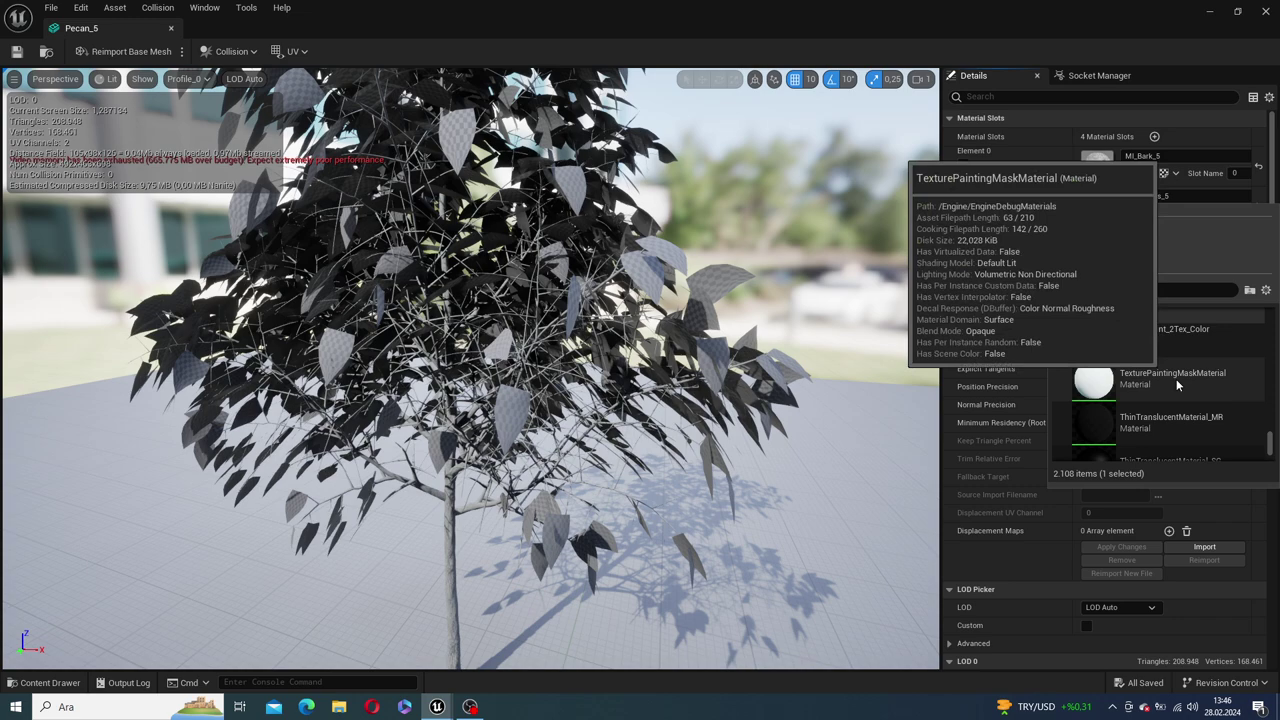
{"action": "scroll", "coordinate": [1176, 379], "scroll_direction": "up", "scroll_amount": 1}
{"action": "left_click_drag", "start_coordinate": [1276, 428], "coordinate": [1276, 322]}
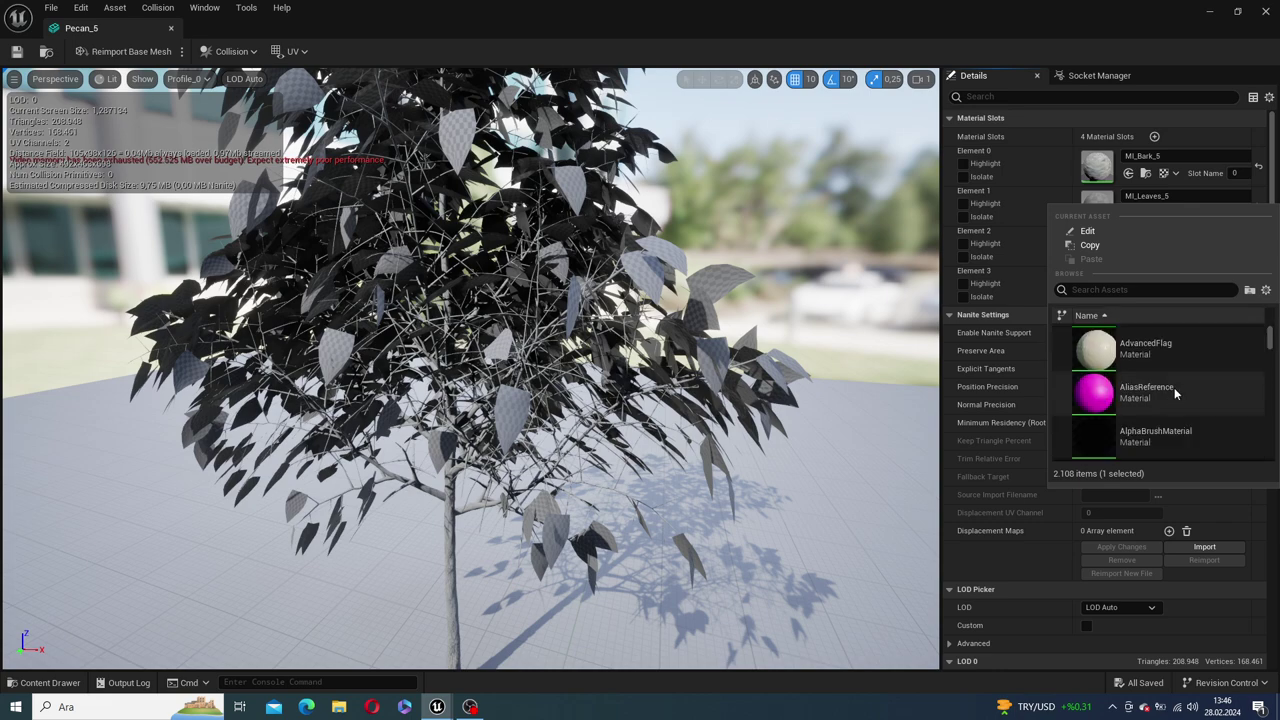
{"action": "scroll", "coordinate": [1175, 393], "scroll_direction": "down", "scroll_amount": 2}
{"action": "scroll", "coordinate": [1175, 393], "scroll_direction": "down", "scroll_amount": 2}
{"action": "scroll", "coordinate": [1175, 395], "scroll_direction": "down", "scroll_amount": 2}
{"action": "scroll", "coordinate": [1175, 398], "scroll_direction": "down", "scroll_amount": 2}
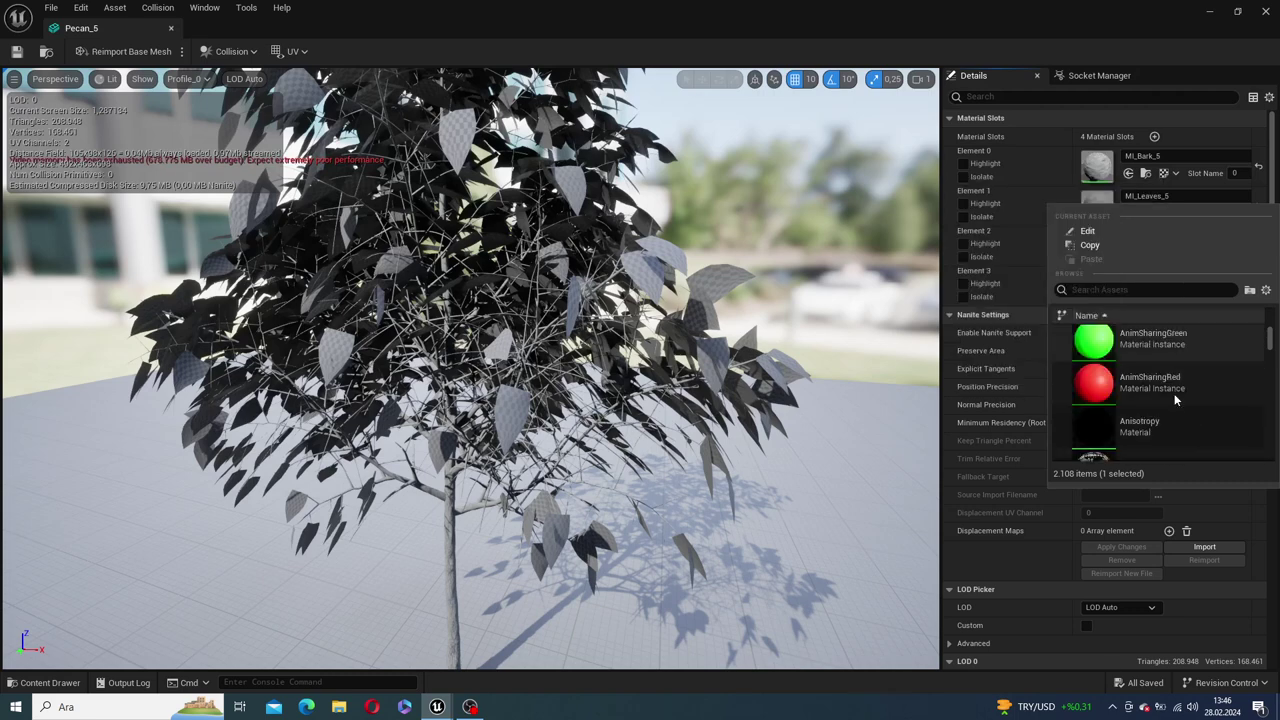
{"action": "scroll", "coordinate": [1182, 384], "scroll_direction": "down", "scroll_amount": 3}
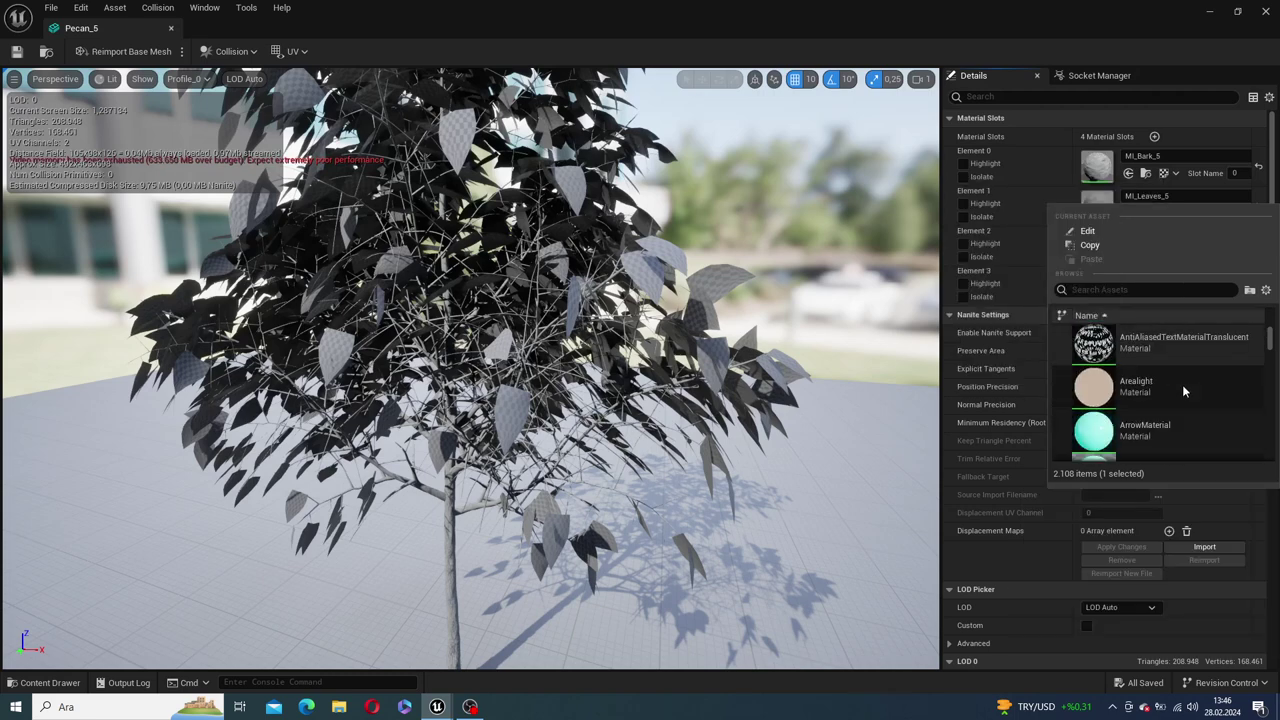
{"action": "scroll", "coordinate": [1182, 388], "scroll_direction": "down", "scroll_amount": 2}
{"action": "scroll", "coordinate": [1182, 390], "scroll_direction": "down", "scroll_amount": 2}
{"action": "scroll", "coordinate": [1182, 393], "scroll_direction": "down", "scroll_amount": 2}
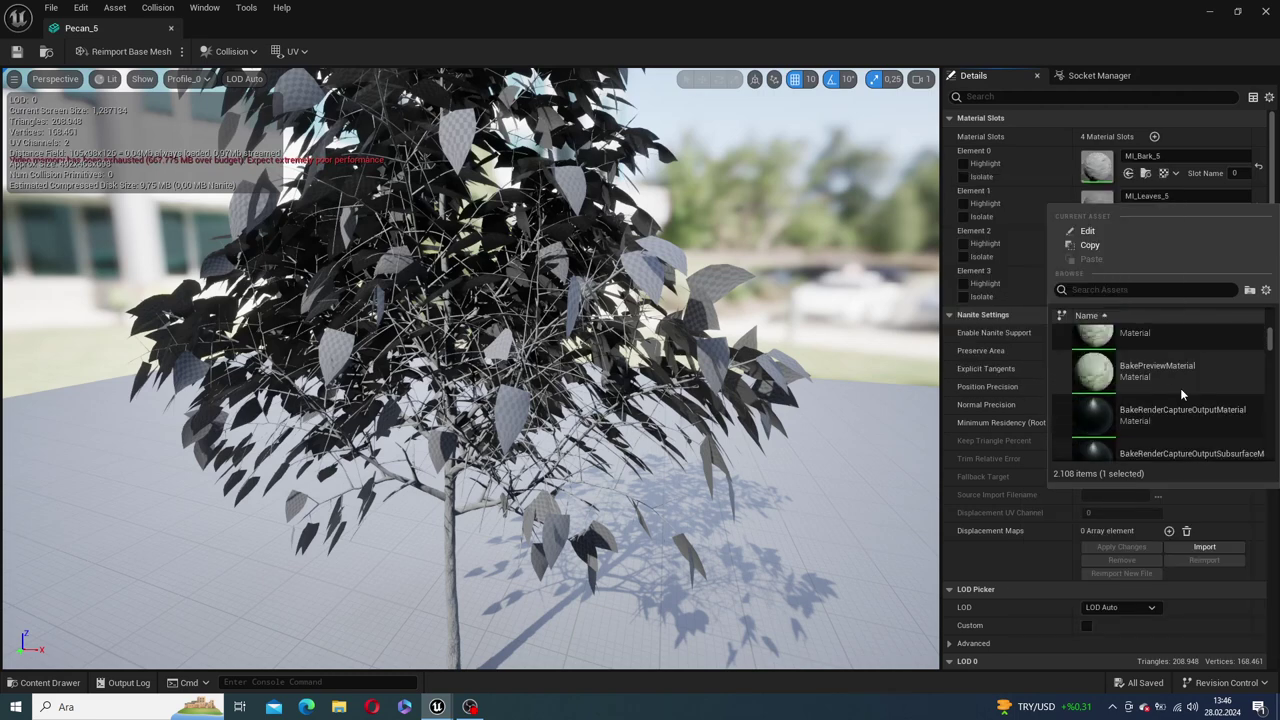
{"action": "scroll", "coordinate": [1182, 395], "scroll_direction": "down", "scroll_amount": 2}
{"action": "scroll", "coordinate": [1182, 395], "scroll_direction": "down", "scroll_amount": 2}
{"action": "scroll", "coordinate": [1182, 395], "scroll_direction": "down", "scroll_amount": 2}
{"action": "scroll", "coordinate": [1182, 397], "scroll_direction": "down", "scroll_amount": 2}
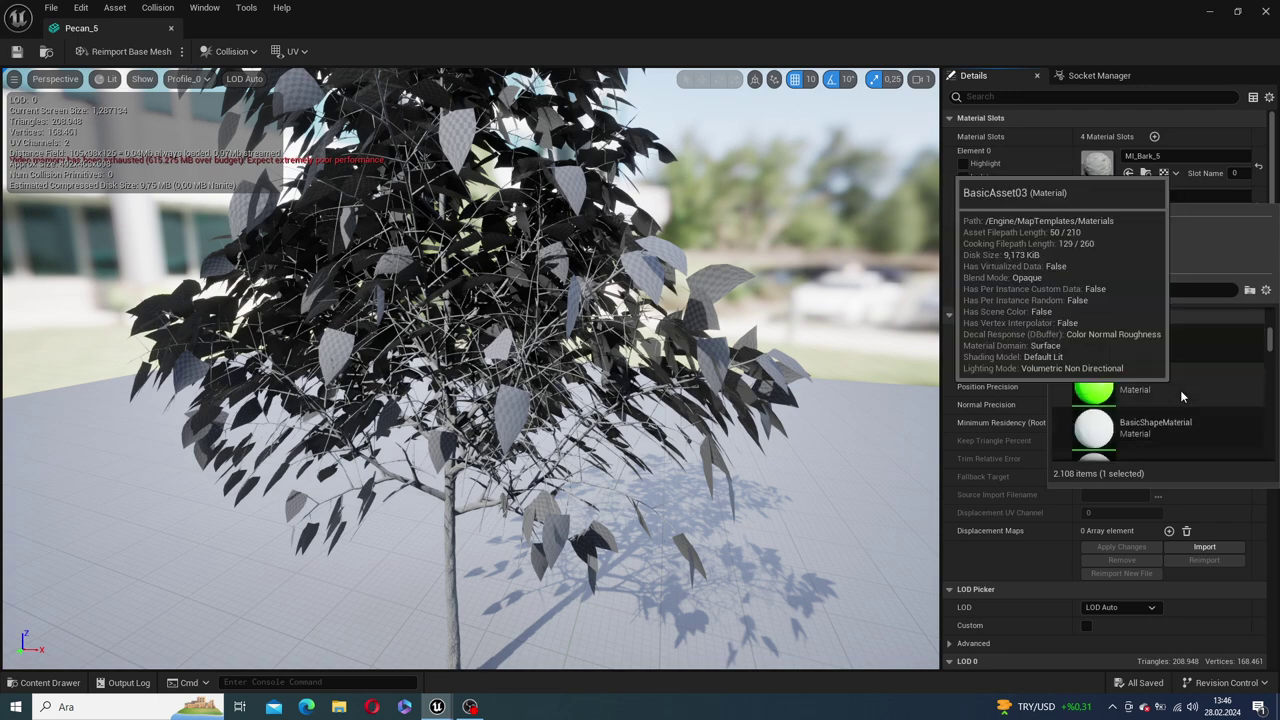
{"action": "scroll", "coordinate": [1182, 397], "scroll_direction": "down", "scroll_amount": 2}
{"action": "scroll", "coordinate": [1182, 397], "scroll_direction": "down", "scroll_amount": 2}
{"action": "scroll", "coordinate": [1182, 397], "scroll_direction": "down", "scroll_amount": 2}
{"action": "scroll", "coordinate": [1181, 398], "scroll_direction": "down", "scroll_amount": 2}
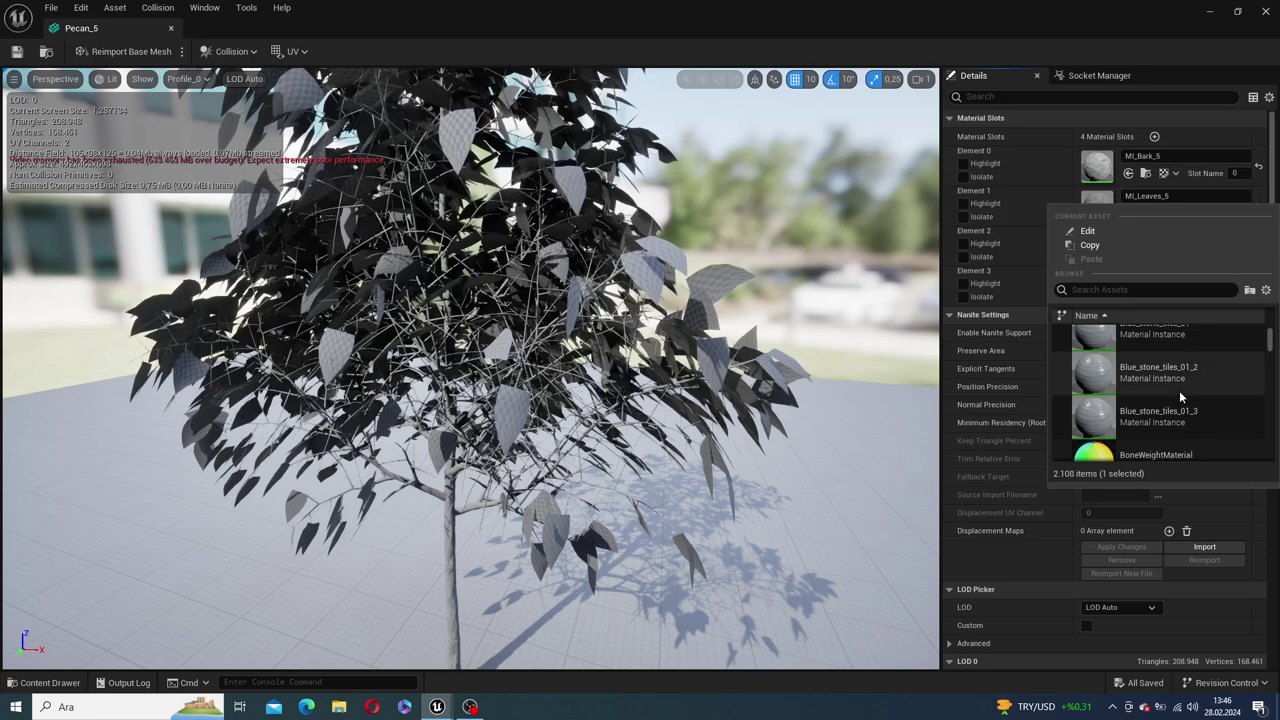
{"action": "scroll", "coordinate": [1181, 398], "scroll_direction": "down", "scroll_amount": 2}
{"action": "scroll", "coordinate": [1181, 398], "scroll_direction": "down", "scroll_amount": 2}
{"action": "scroll", "coordinate": [1181, 398], "scroll_direction": "down", "scroll_amount": 2}
{"action": "scroll", "coordinate": [1181, 398], "scroll_direction": "down", "scroll_amount": 2}
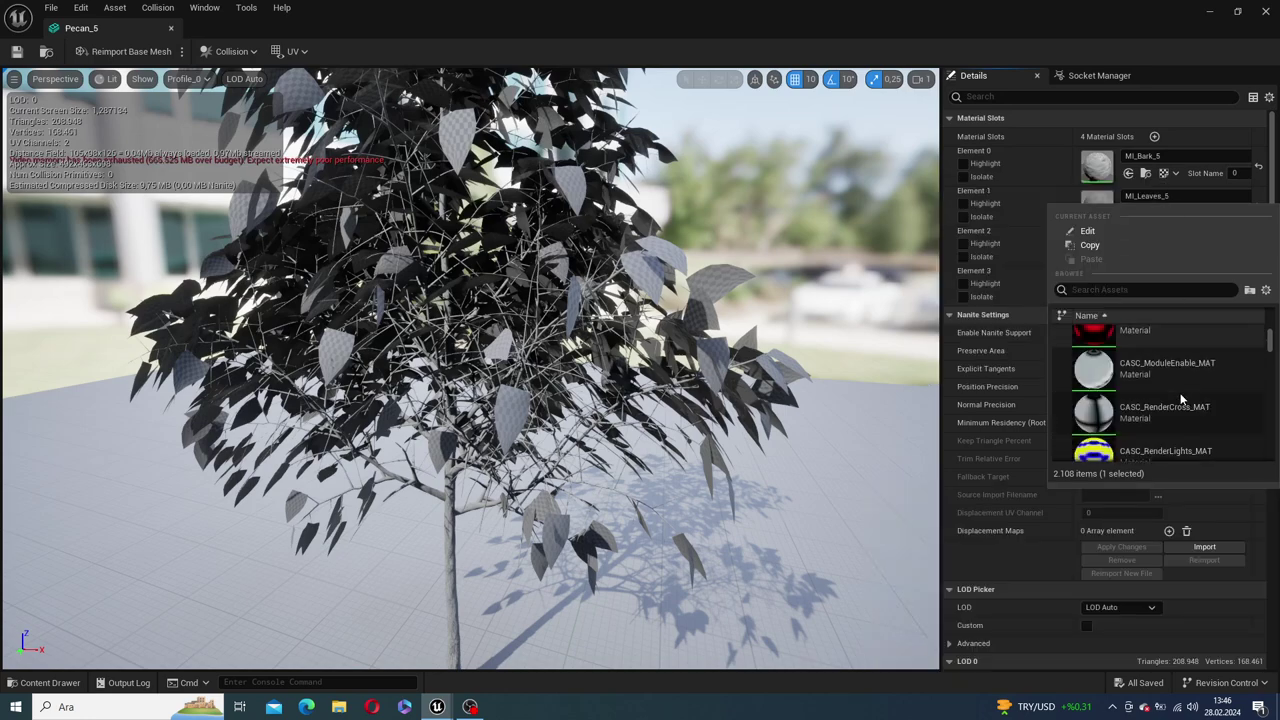
{"action": "scroll", "coordinate": [1181, 398], "scroll_direction": "down", "scroll_amount": 2}
{"action": "scroll", "coordinate": [1181, 398], "scroll_direction": "down", "scroll_amount": 2}
{"action": "scroll", "coordinate": [1181, 398], "scroll_direction": "down", "scroll_amount": 2}
{"action": "scroll", "coordinate": [1181, 398], "scroll_direction": "down", "scroll_amount": 2}
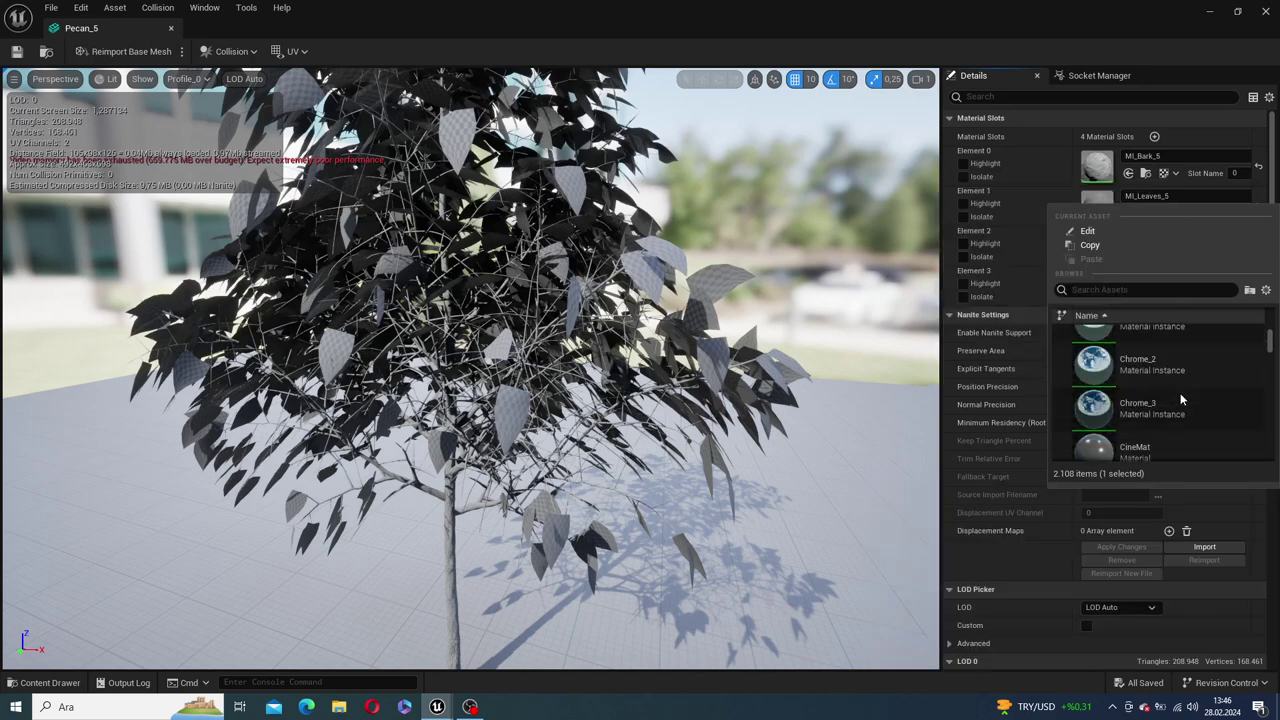
{"action": "scroll", "coordinate": [1181, 398], "scroll_direction": "down", "scroll_amount": 2}
{"action": "scroll", "coordinate": [1181, 398], "scroll_direction": "down", "scroll_amount": 2}
Step: Create a new material asset in the Content Drawer's Blueprints folder
{"action": "left_click", "coordinate": [1031, 286]}
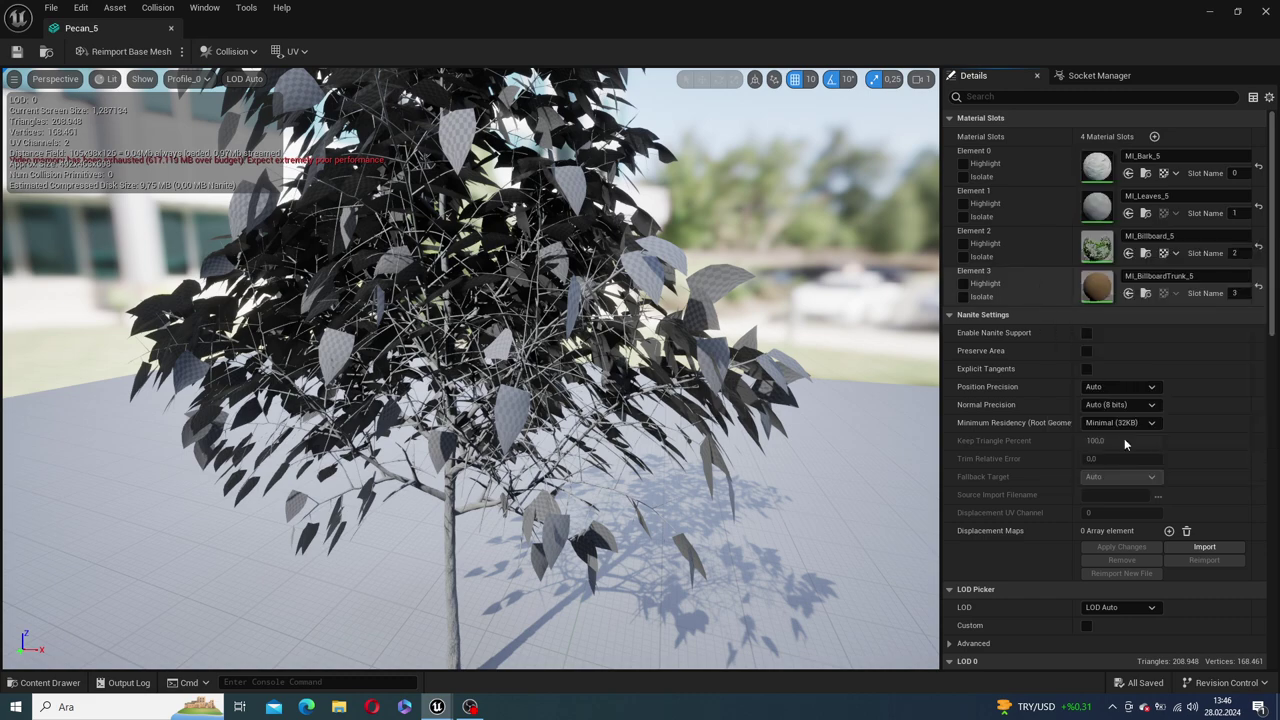
{"action": "key", "text": "ctrl+space"}
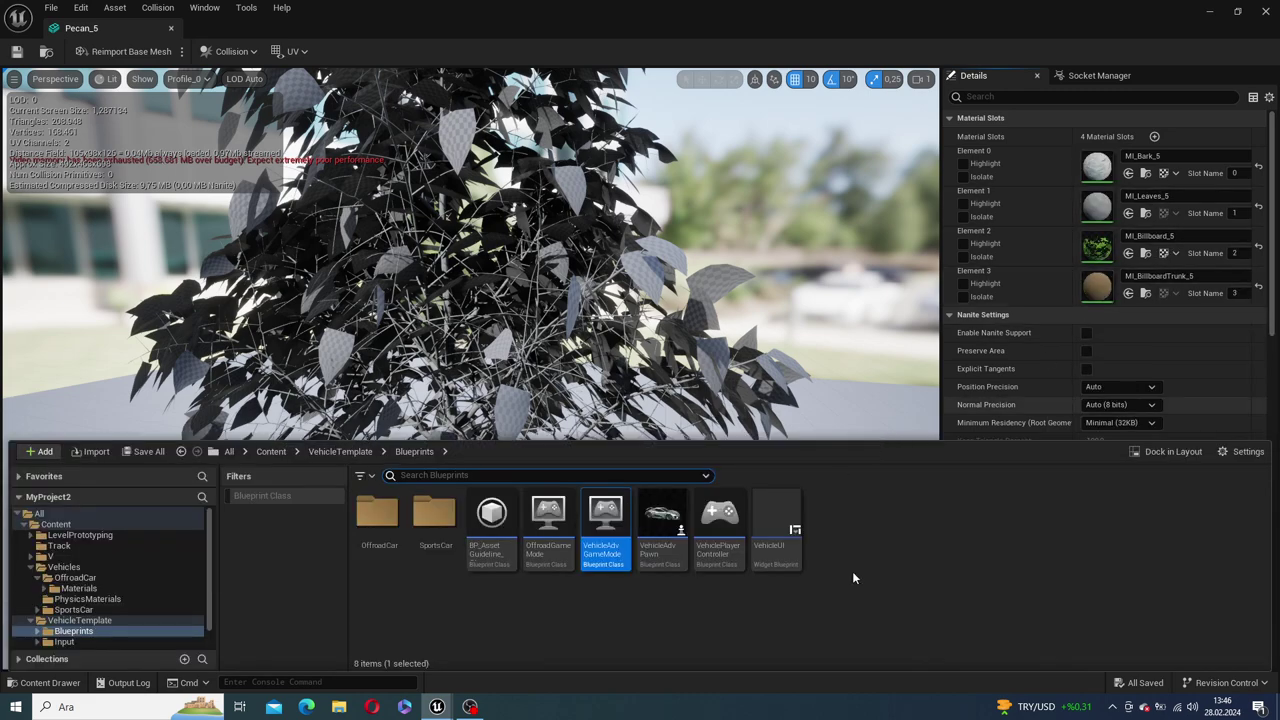
{"action": "left_click", "coordinate": [900, 576]}
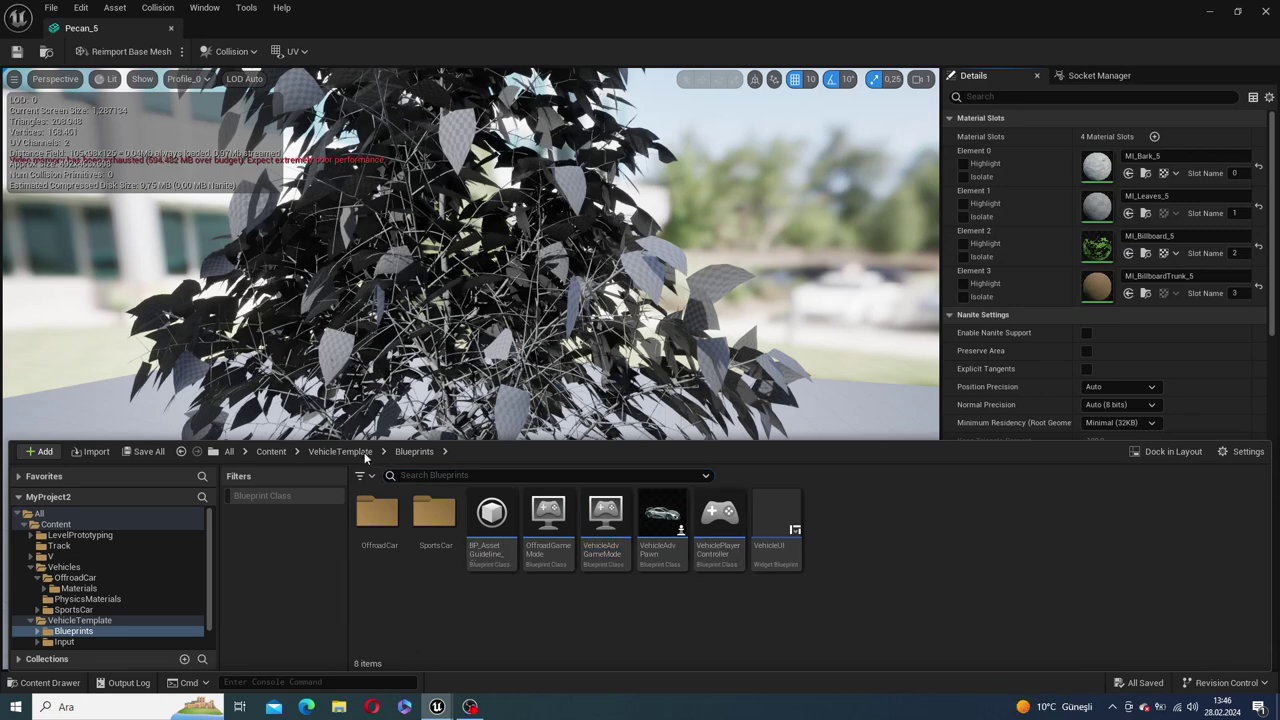
{"action": "right_click", "coordinate": [946, 552]}
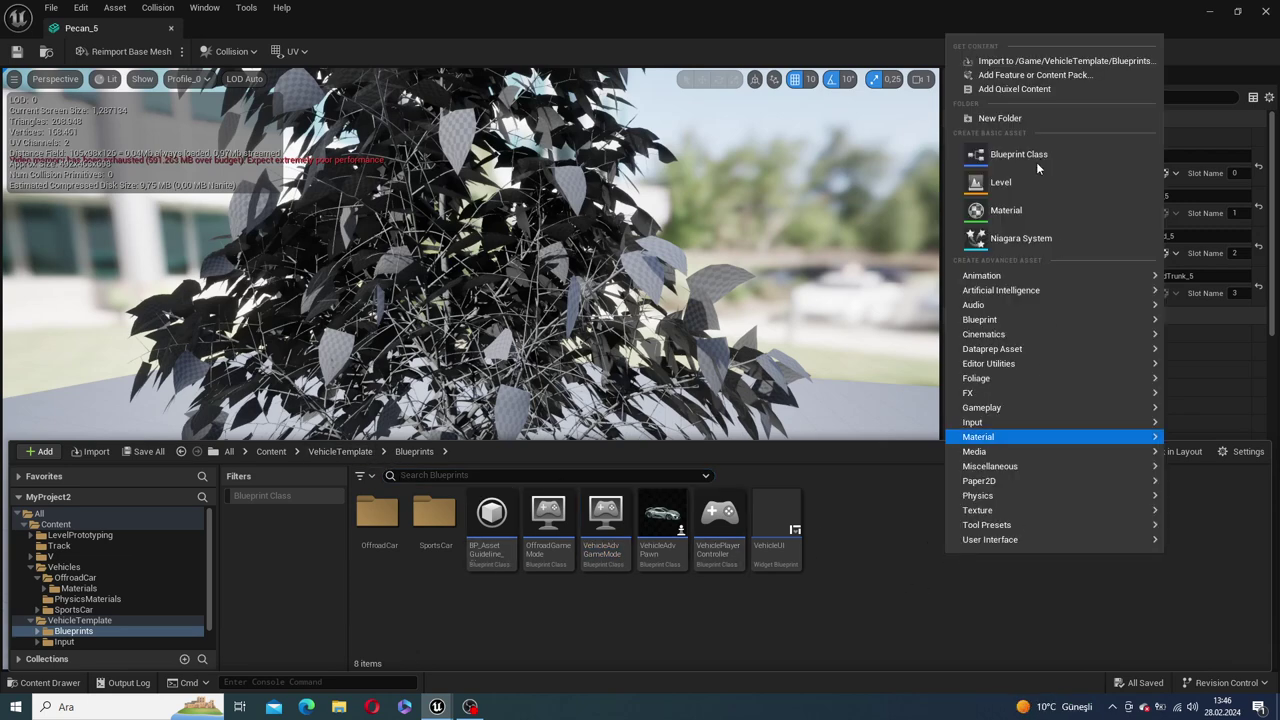
{"action": "left_click", "coordinate": [1023, 211]}
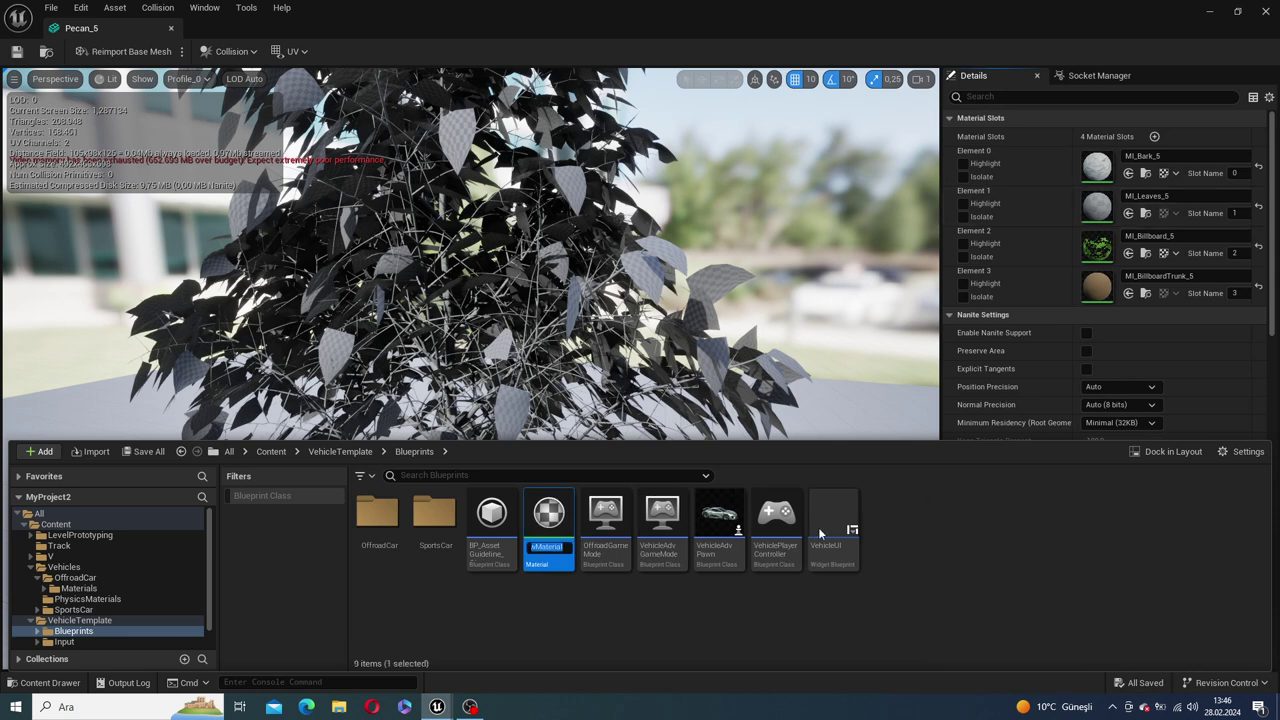
Step: Name the new material M_Tree
{"action": "type", "text": "m"}
{"action": "key", "text": "BackSpace"}
{"action": "type", "text": "M_"}
{"action": "type", "text": "TR"}
{"action": "type", "text": "EE"}
{"action": "key", "text": "BackSpace"}
{"action": "key", "text": "BackSpace"}
{"action": "key", "text": "BackSpace"}
{"action": "type", "text": "t"}
{"action": "key", "text": "BackSpace"}
{"action": "type", "text": "T"}
{"action": "type", "text": "ree"}
{"action": "key", "text": "Return"}
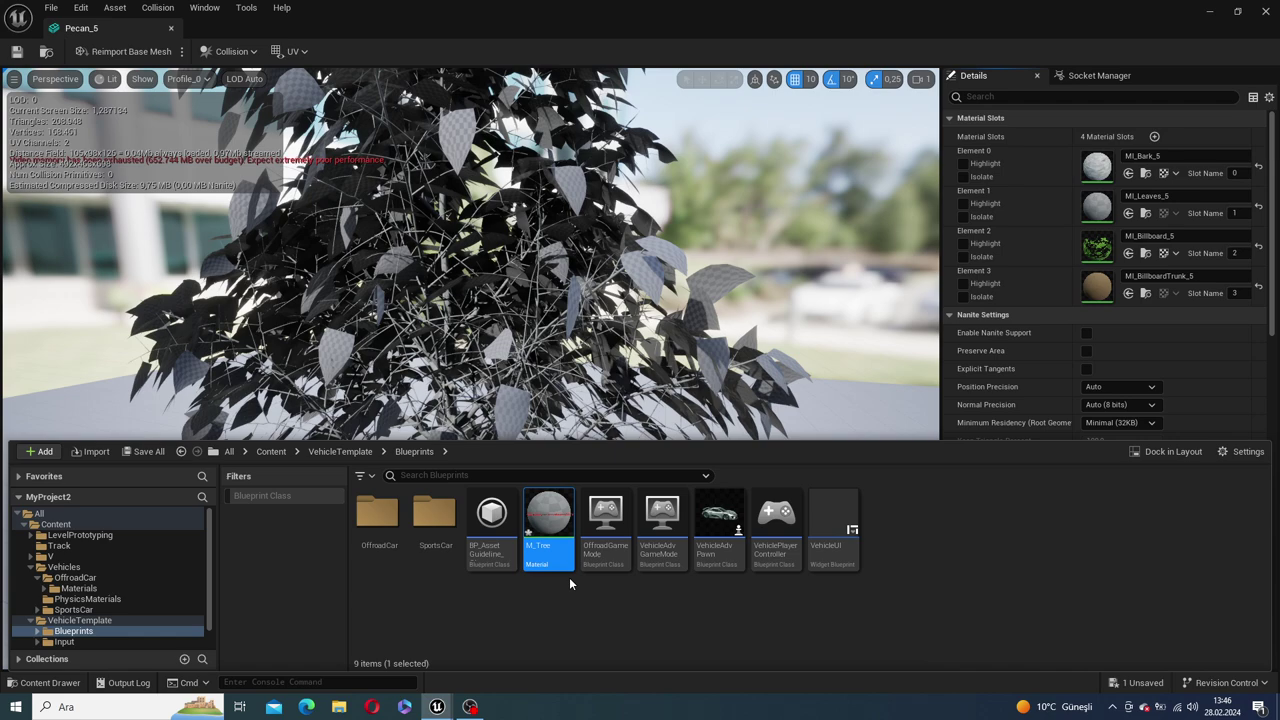
Step: Open M_Tree, try a two-value constant on Base Color, then delete it
{"action": "double_click", "coordinate": [565, 515]}
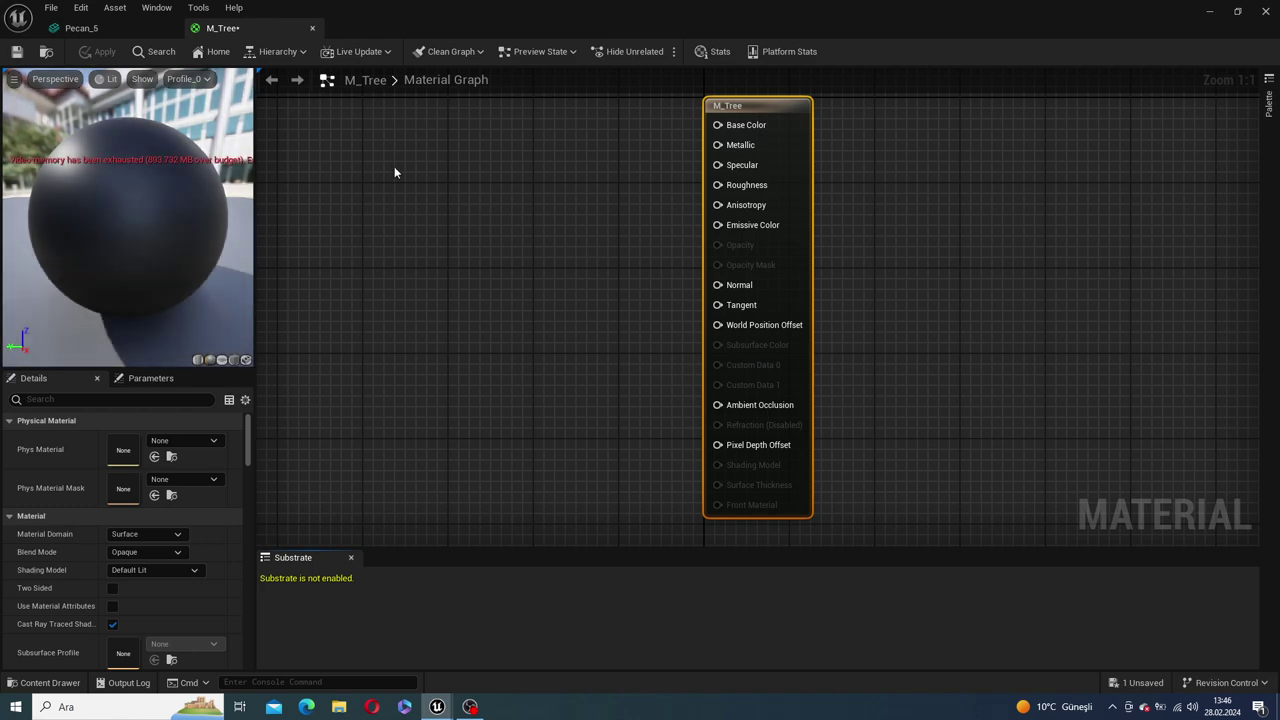
{"action": "right_click", "coordinate": [534, 218]}
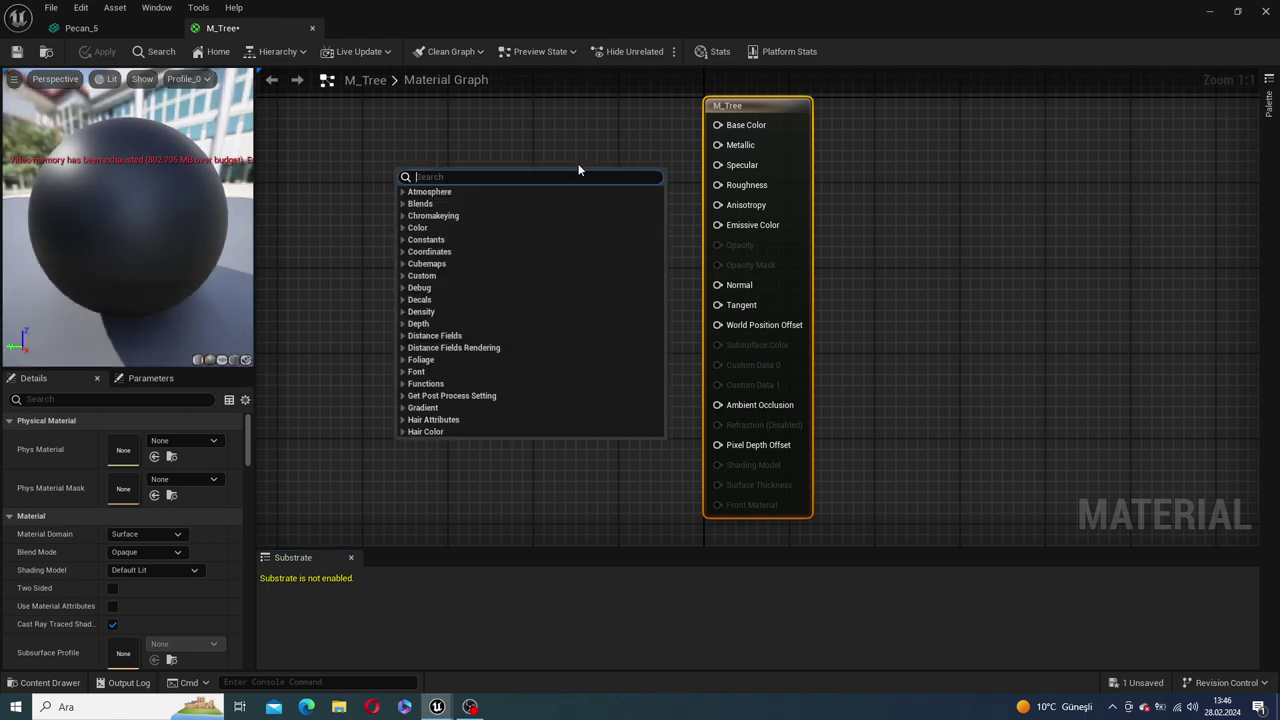
{"action": "left_click", "coordinate": [510, 147]}
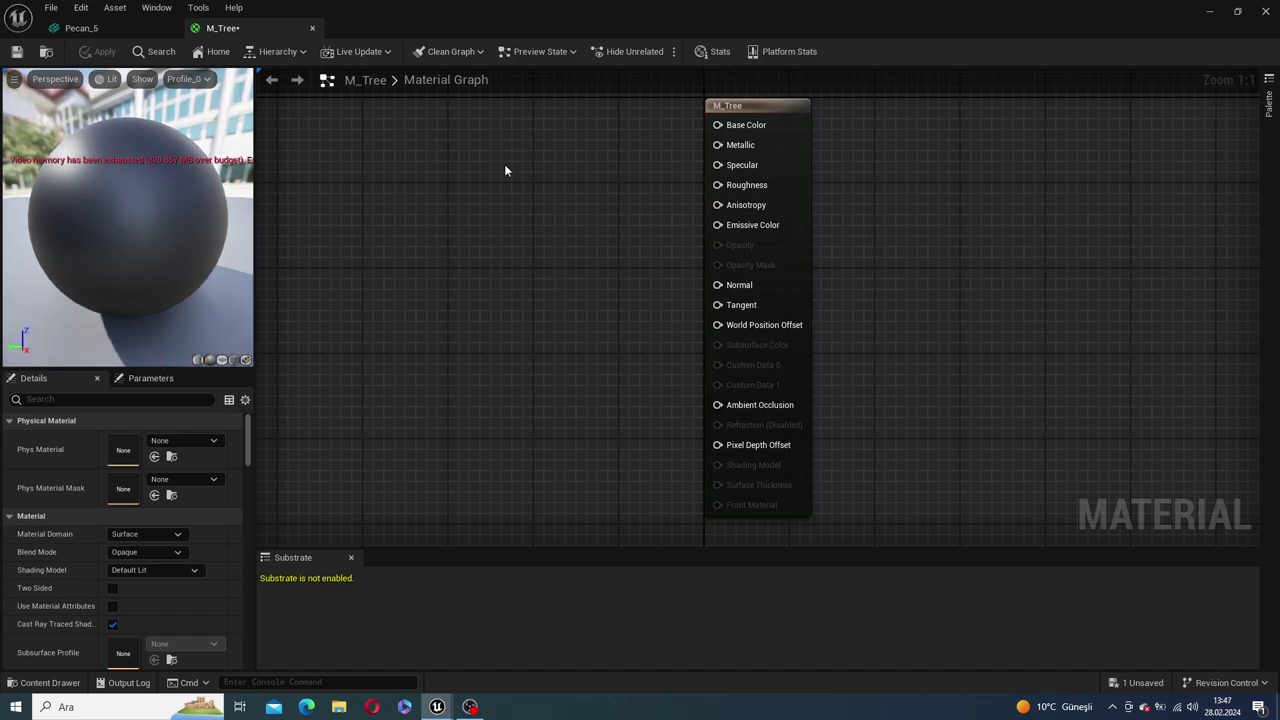
{"action": "left_click", "coordinate": [505, 170]}
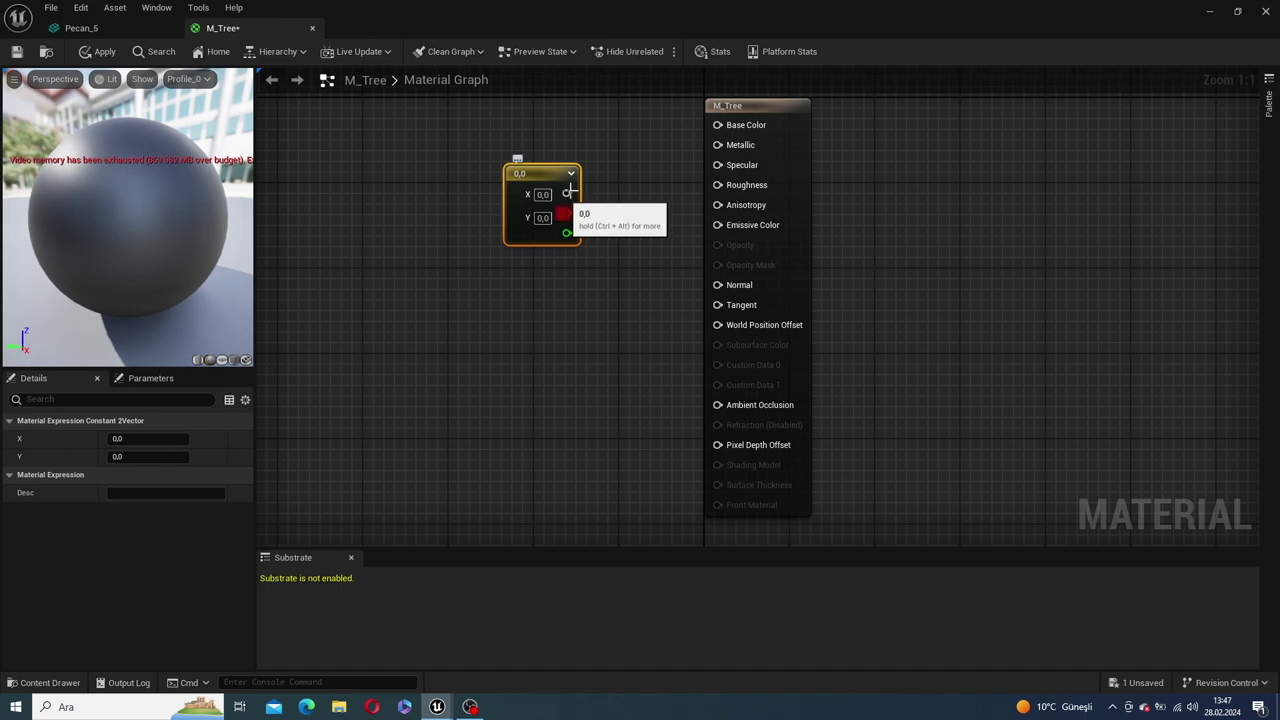
{"action": "left_click_drag", "start_coordinate": [568, 193], "coordinate": [727, 126]}
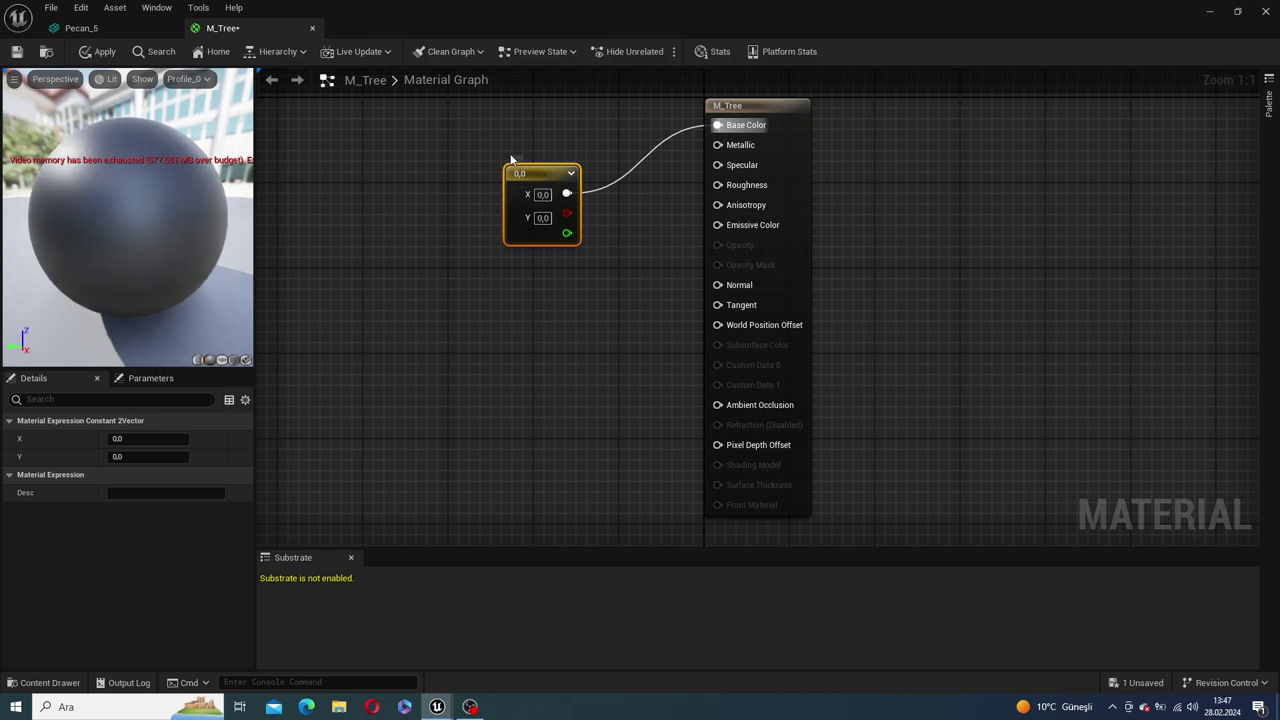
{"action": "left_click_drag", "start_coordinate": [542, 177], "coordinate": [514, 155]}
{"action": "key", "text": "Delete"}
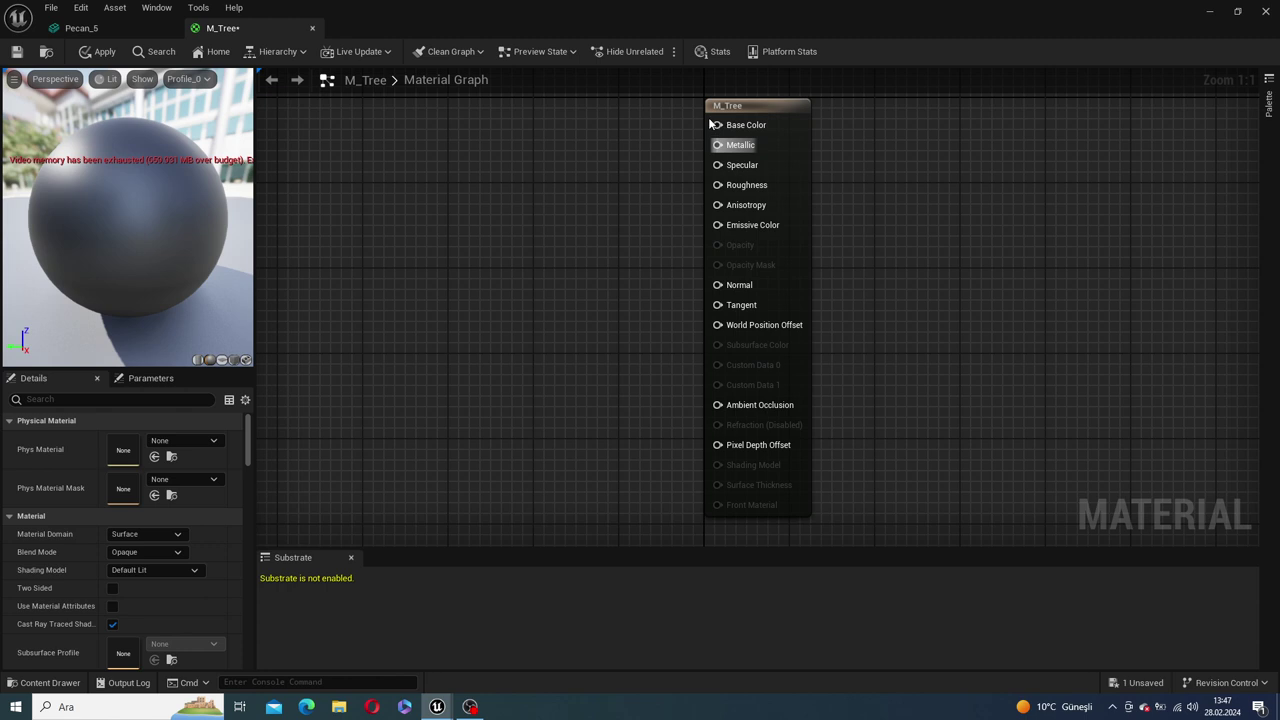
Step: Add a Constant4Vector node and wire it into Base Color
{"action": "right_click", "coordinate": [313, 193]}
{"action": "left_click", "coordinate": [515, 183]}
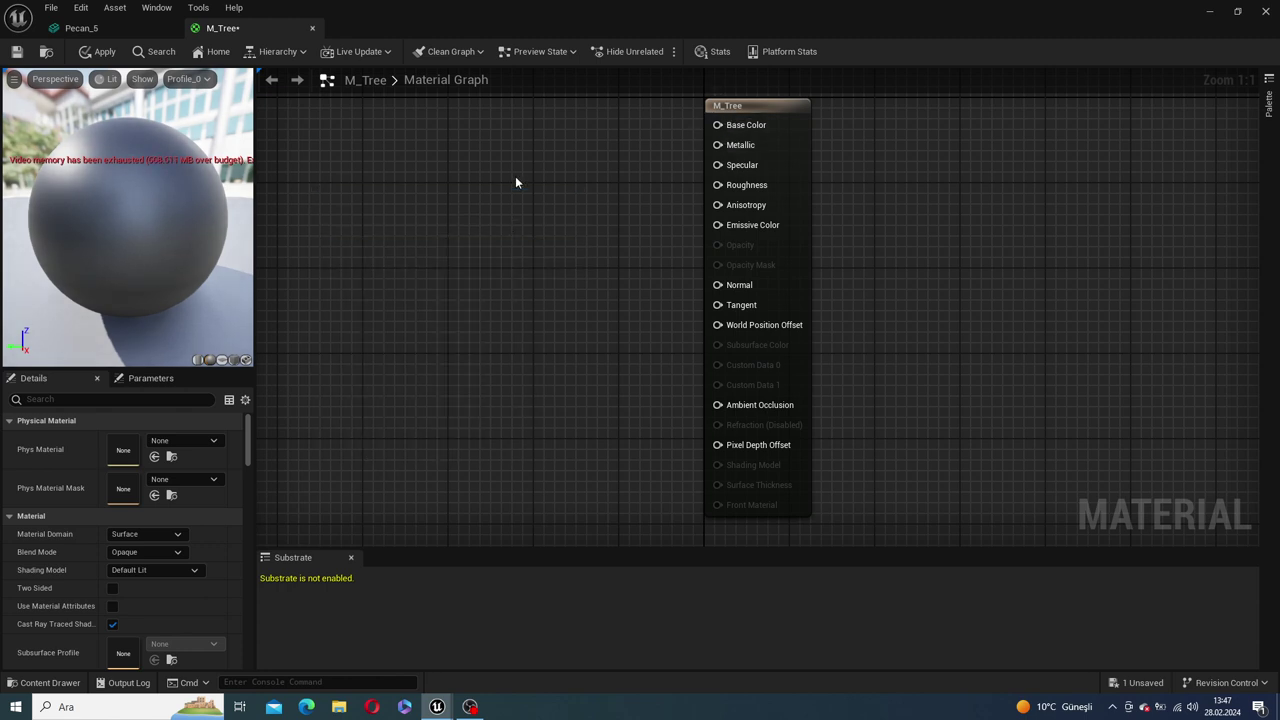
{"action": "left_click", "coordinate": [478, 219]}
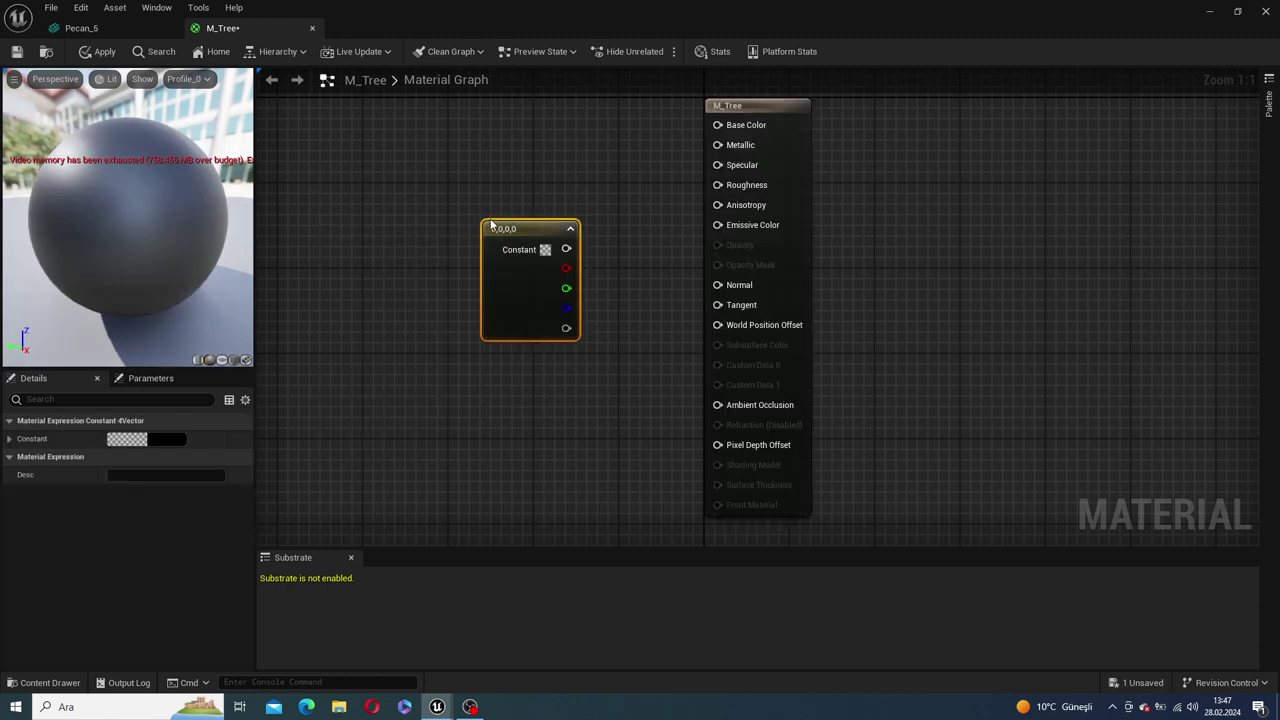
{"action": "left_click_drag", "start_coordinate": [568, 249], "coordinate": [717, 125]}
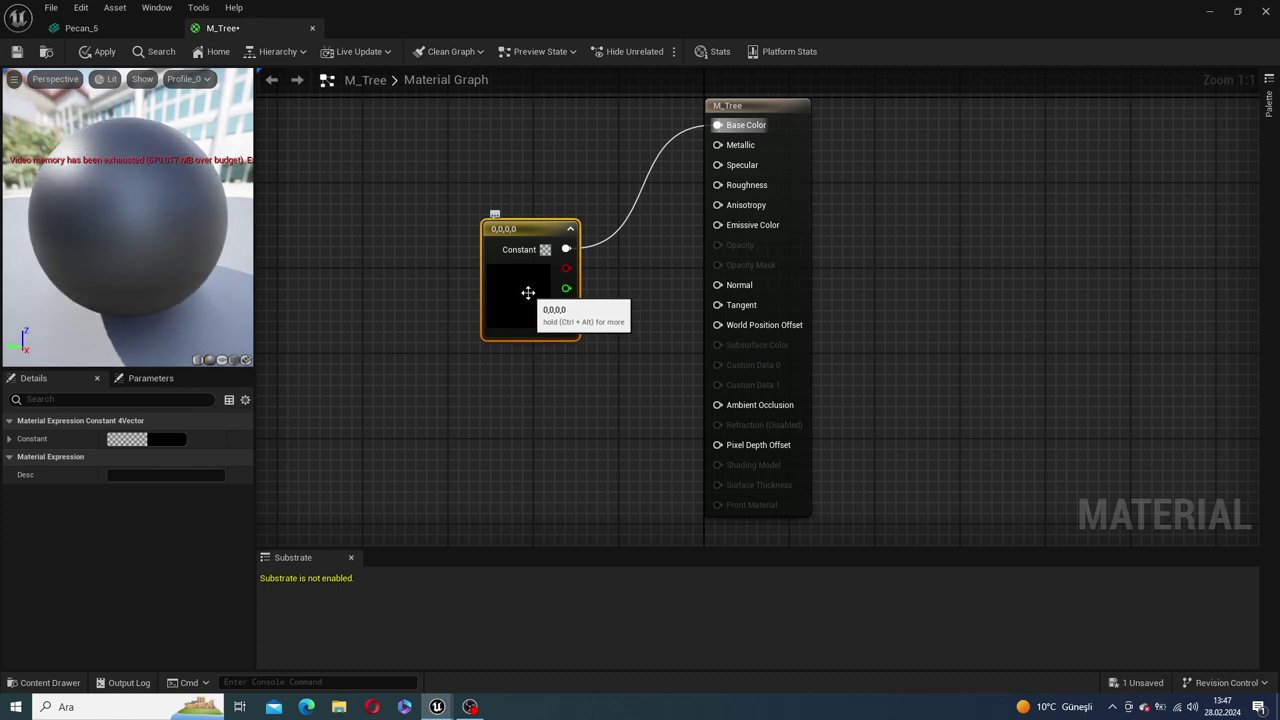
Step: Set the Constant4Vector colour to a light green (0.42, 1, 0.085, 1)
{"action": "double_click", "coordinate": [528, 292]}
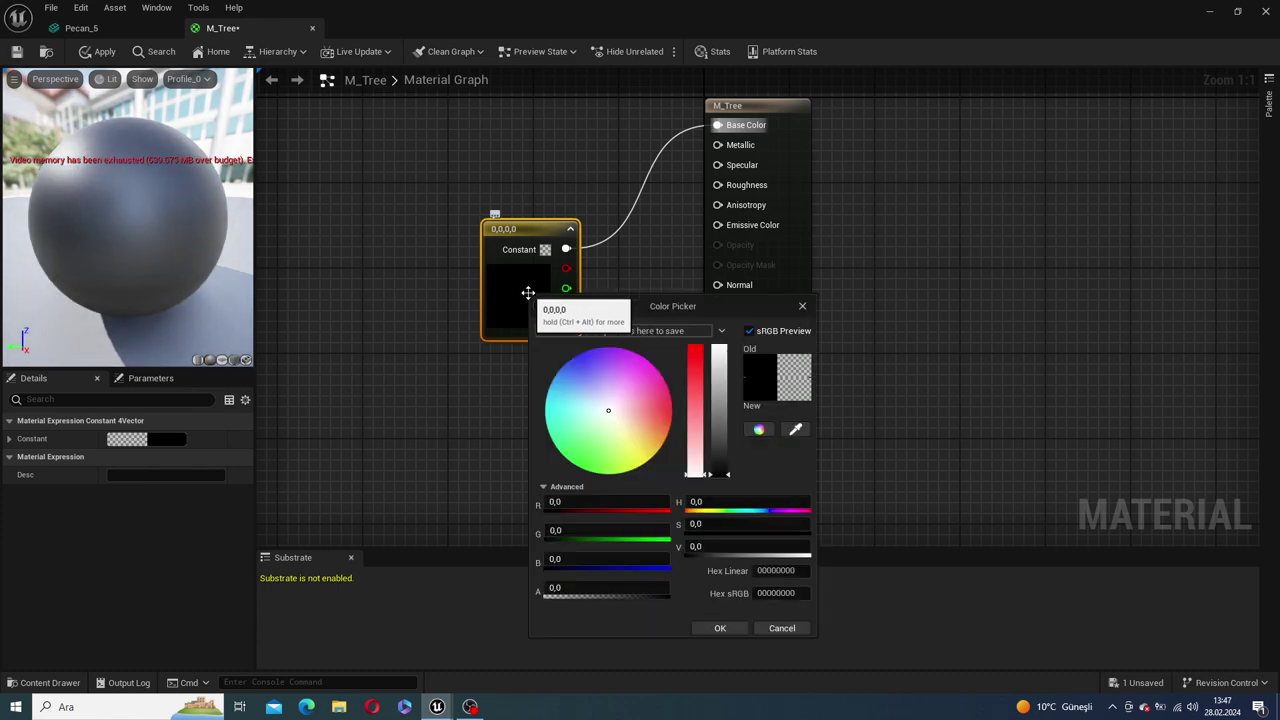
{"action": "left_click_drag", "start_coordinate": [608, 425], "coordinate": [597, 457]}
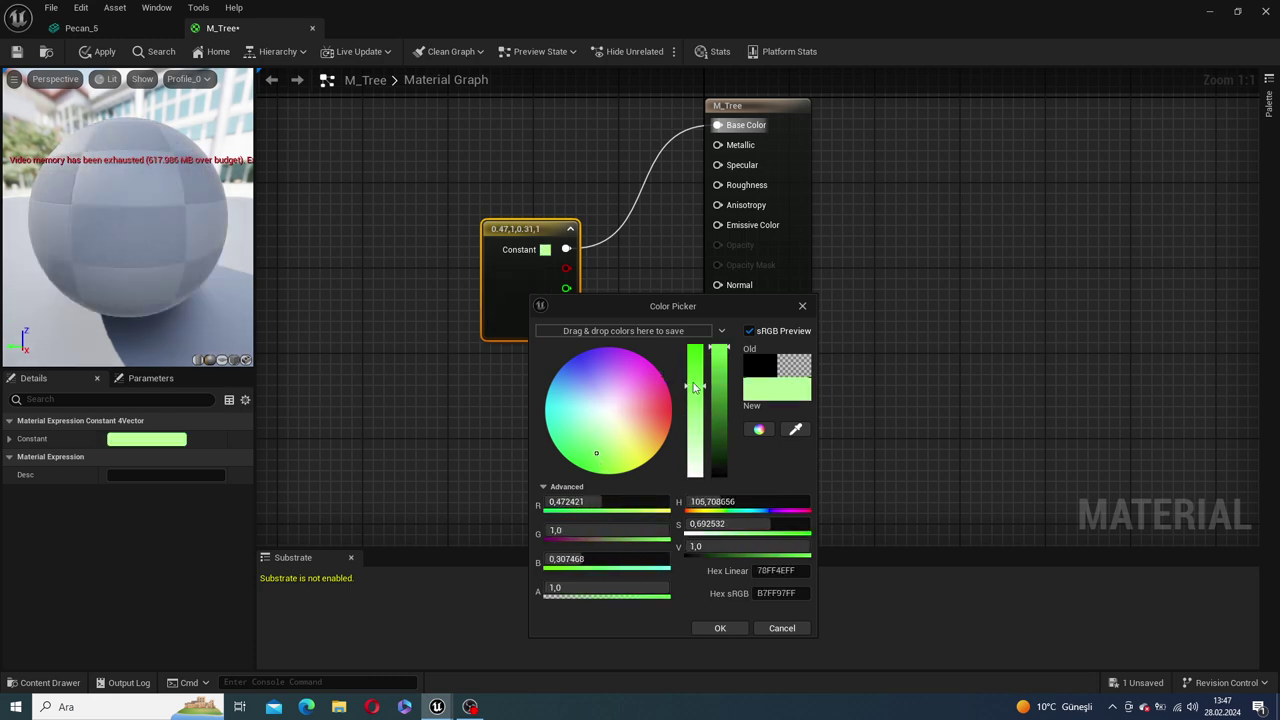
{"action": "left_click", "coordinate": [700, 344]}
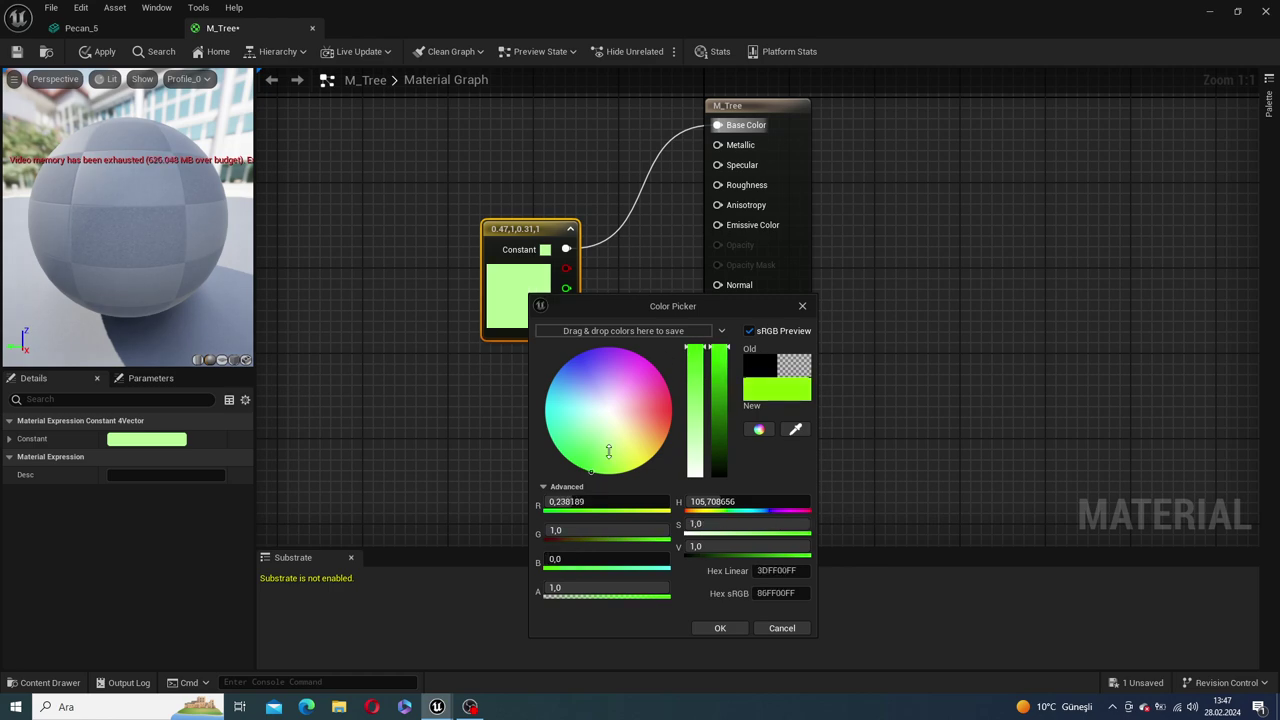
{"action": "left_click_drag", "start_coordinate": [588, 467], "coordinate": [588, 471]}
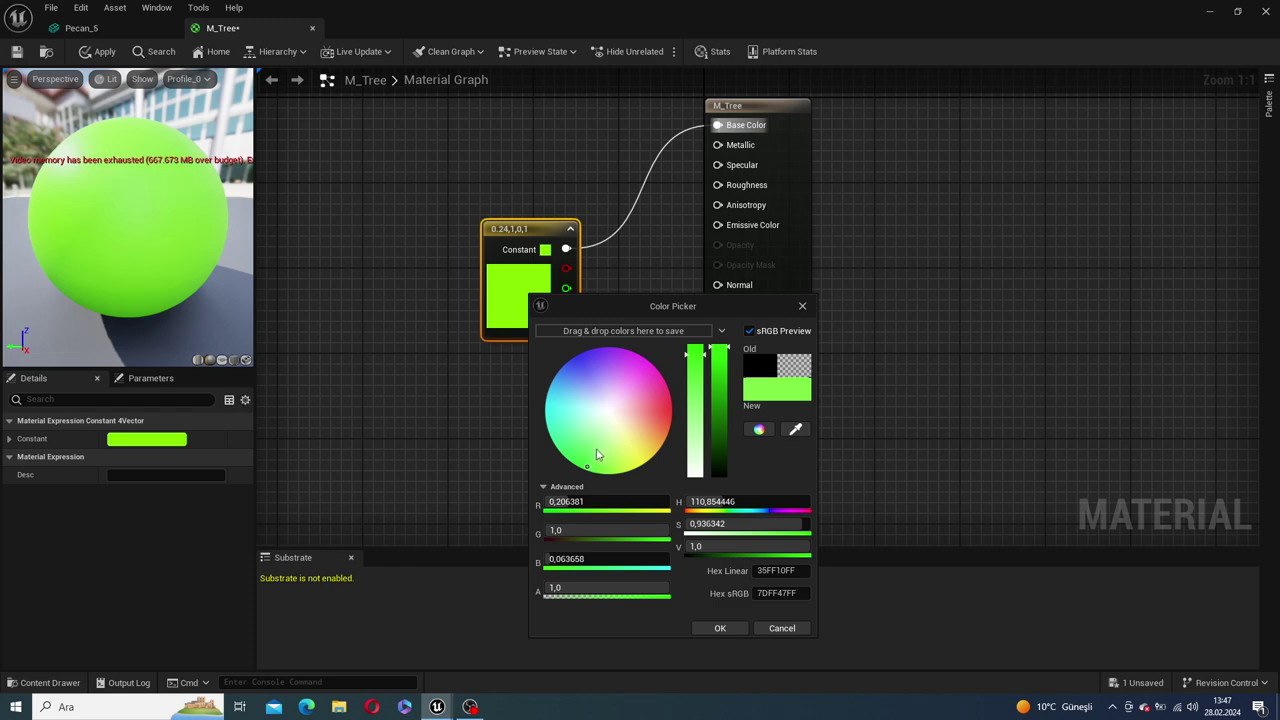
{"action": "left_click", "coordinate": [598, 450]}
{"action": "left_click", "coordinate": [614, 452]}
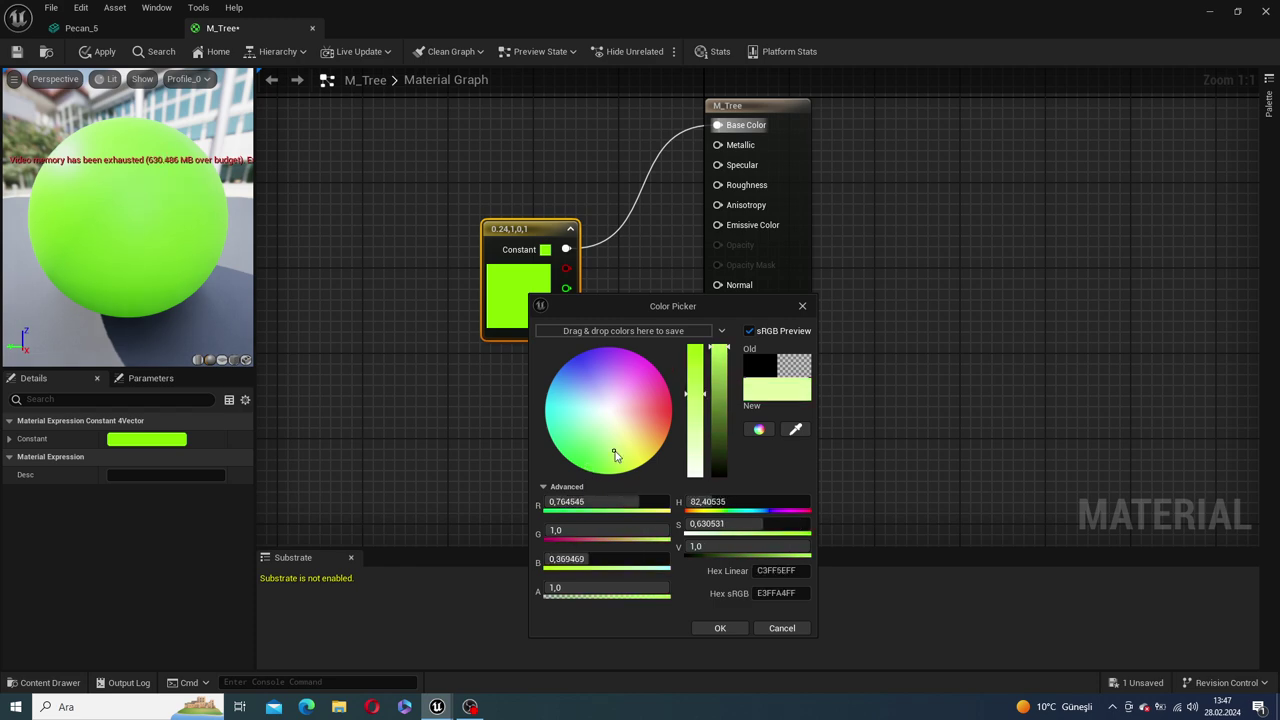
{"action": "left_click", "coordinate": [603, 464]}
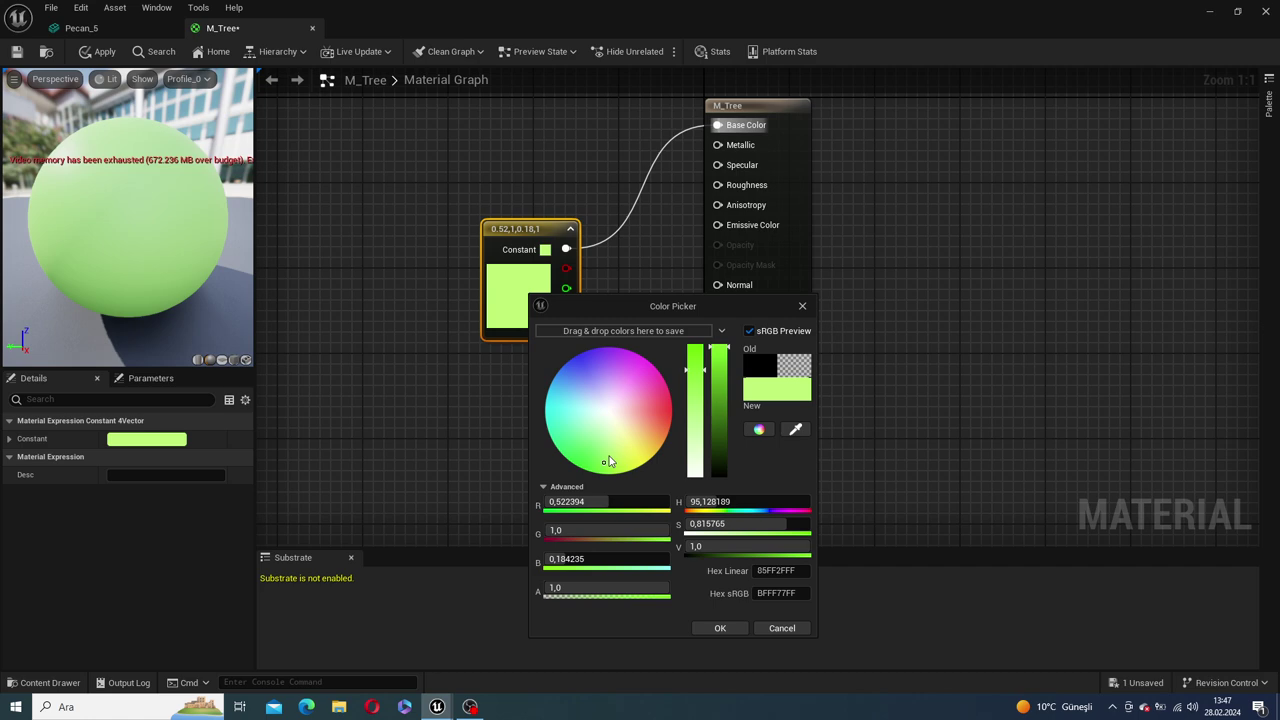
{"action": "left_click", "coordinate": [697, 349]}
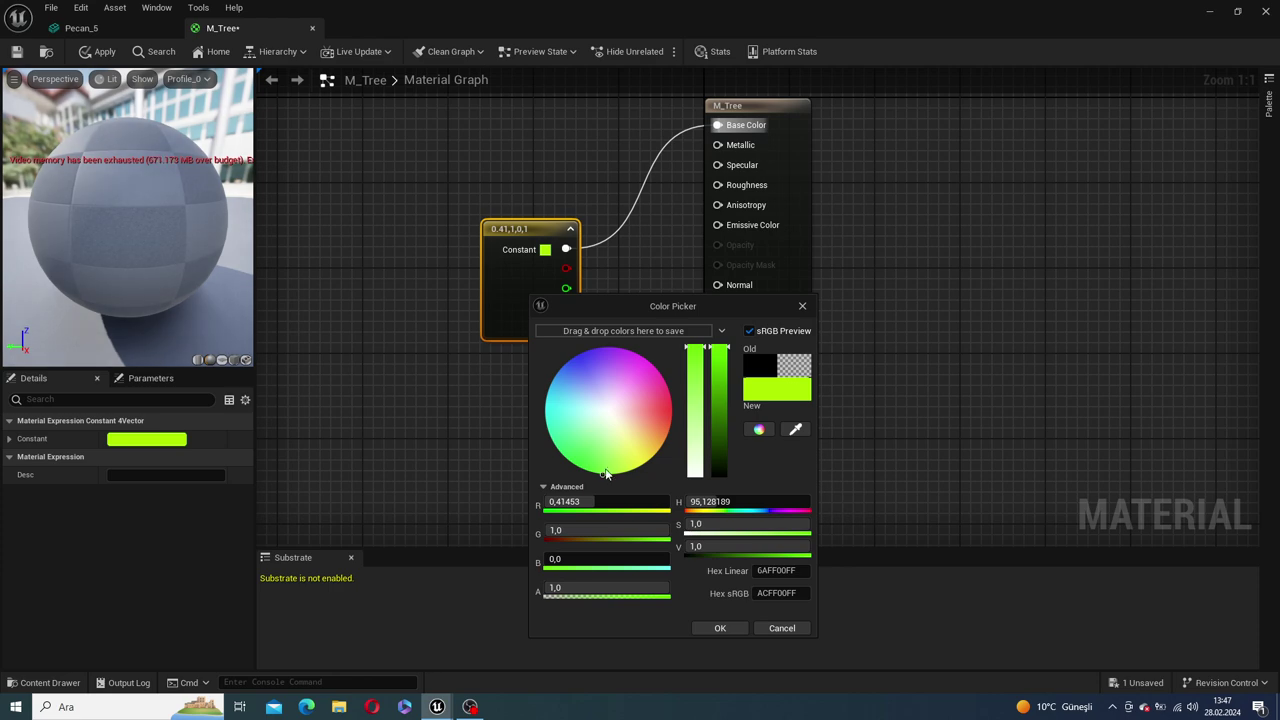
{"action": "left_click_drag", "start_coordinate": [605, 473], "coordinate": [601, 472]}
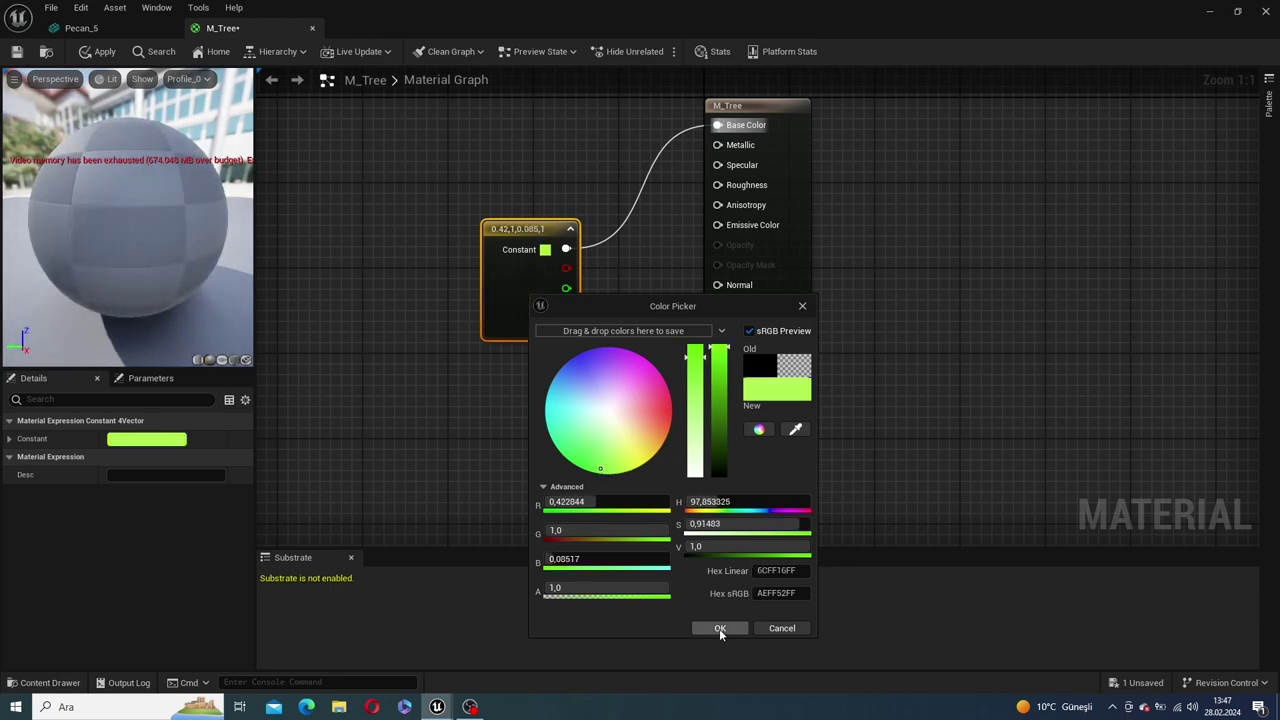
{"action": "key", "text": "Return"}
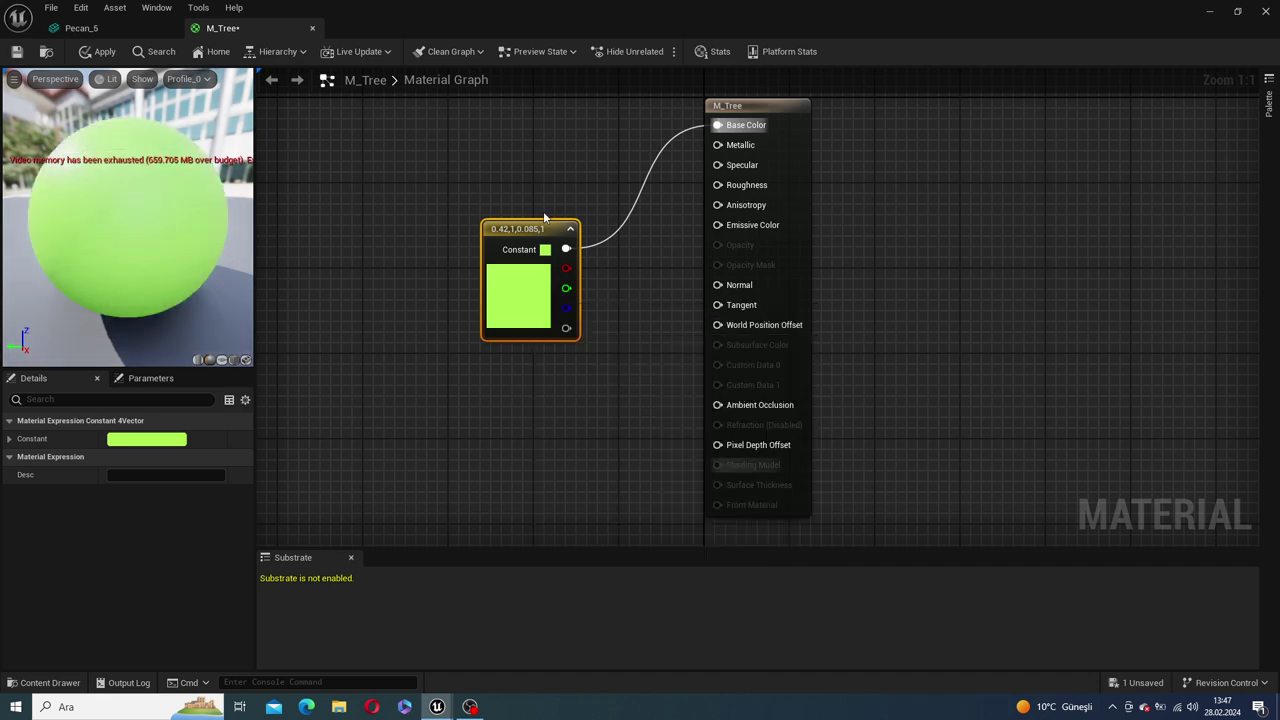
Step: Move the colour node up and wire a new constant of 1 into Emissive Color
{"action": "mouse_move", "coordinate": [548, 227]}
{"action": "left_mouse_down"}
{"action": "mouse_move", "coordinate": [525, 200]}
{"action": "mouse_move", "coordinate": [563, 111]}
{"action": "left_mouse_up"}
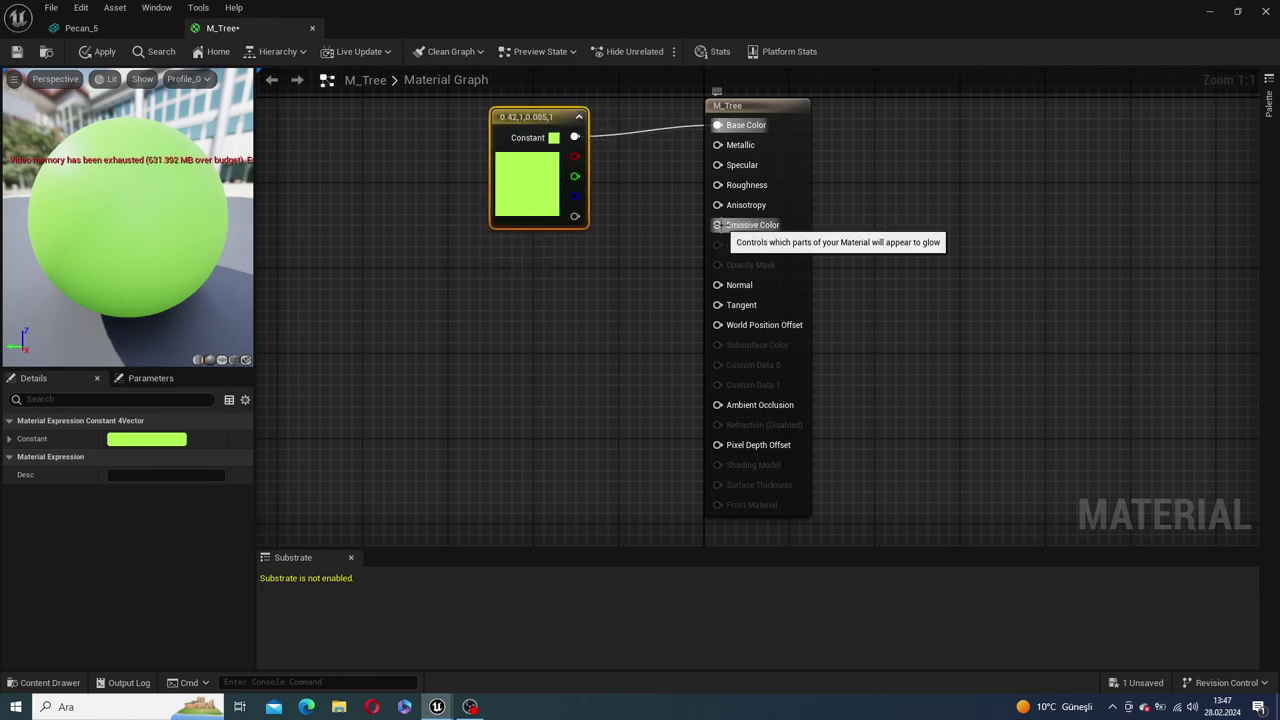
{"action": "left_click_drag", "start_coordinate": [716, 225], "coordinate": [613, 329]}
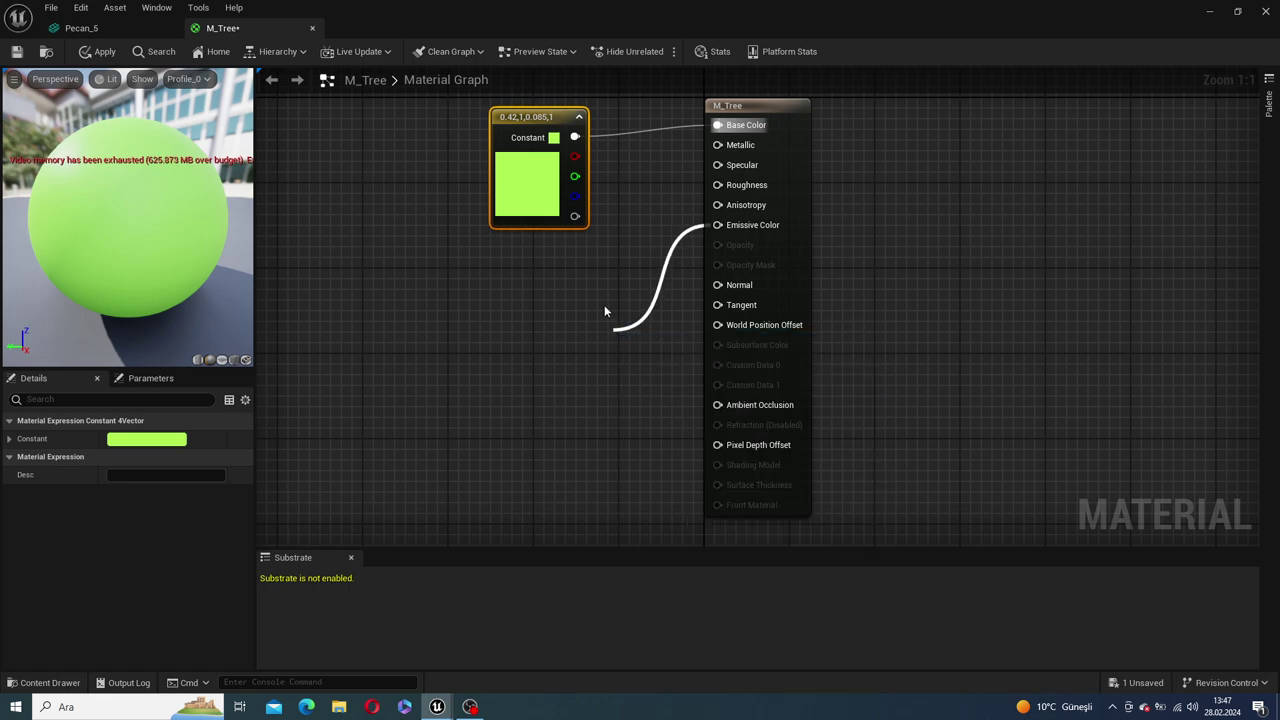
{"action": "left_click", "coordinate": [604, 311]}
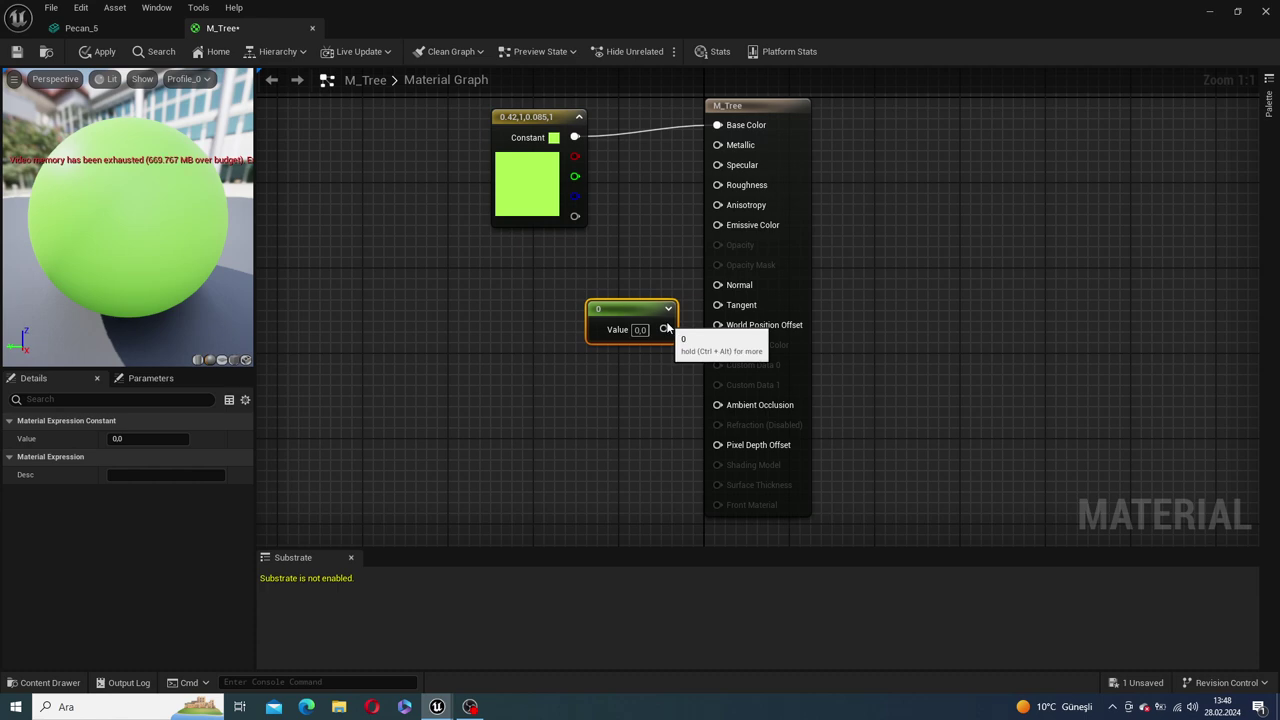
{"action": "left_click_drag", "start_coordinate": [667, 328], "coordinate": [717, 225]}
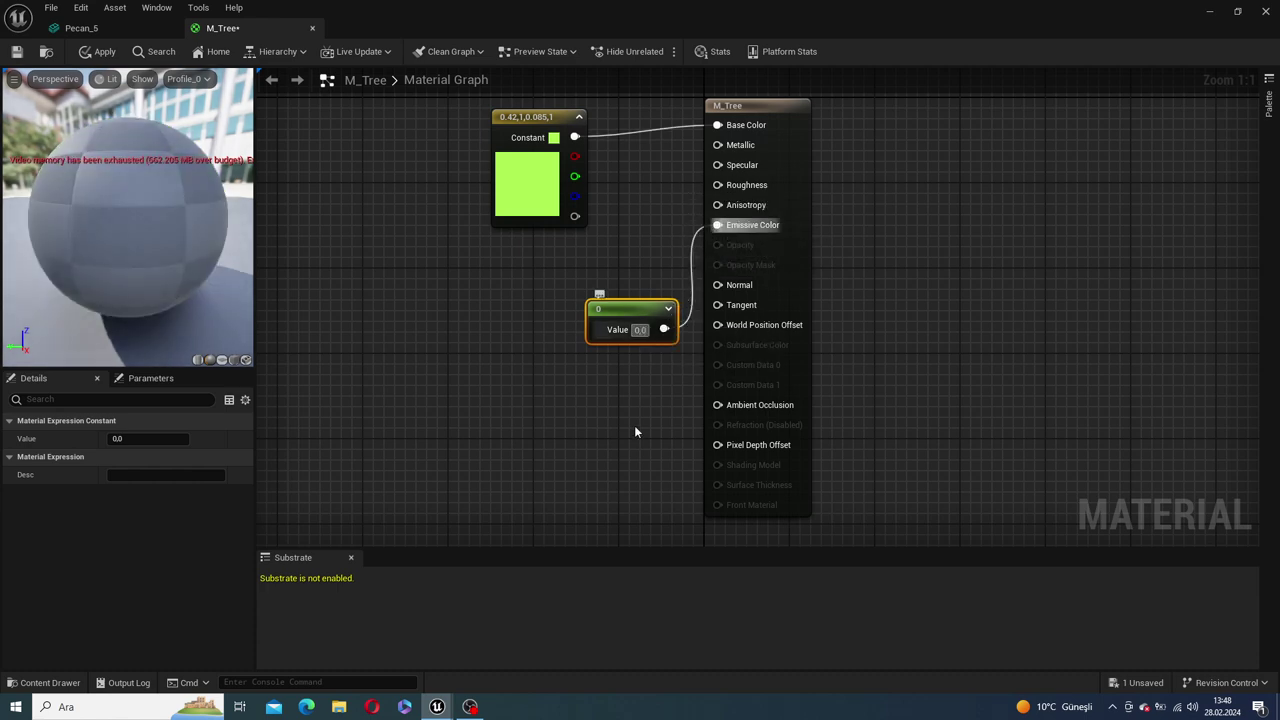
{"action": "type", "text": "1"}
{"action": "key", "text": "Return"}
{"action": "left_click", "coordinate": [606, 435]}
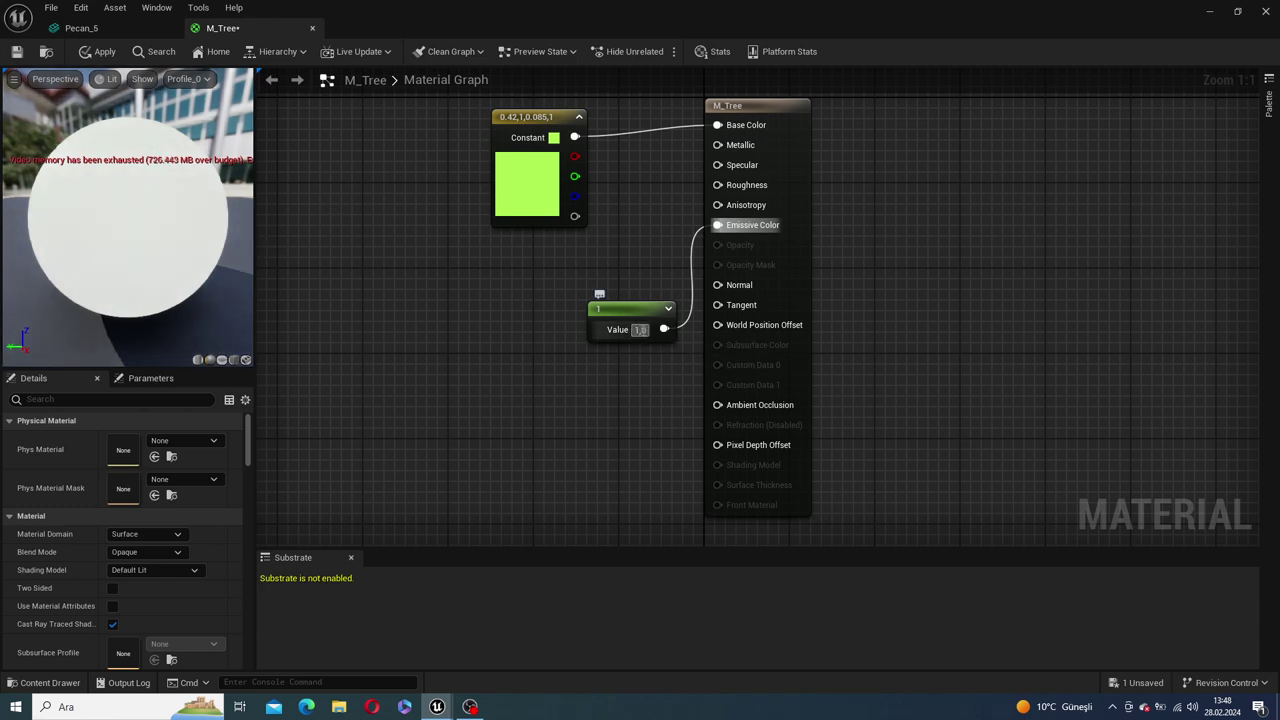
Step: Change the constant to 0.1 and connect it to Roughness and Specular instead of Emissive
{"action": "left_click", "coordinate": [645, 330]}
{"action": "type", "text": "0"}
{"action": "key", "text": "Return"}
{"action": "type", "text": ".1"}
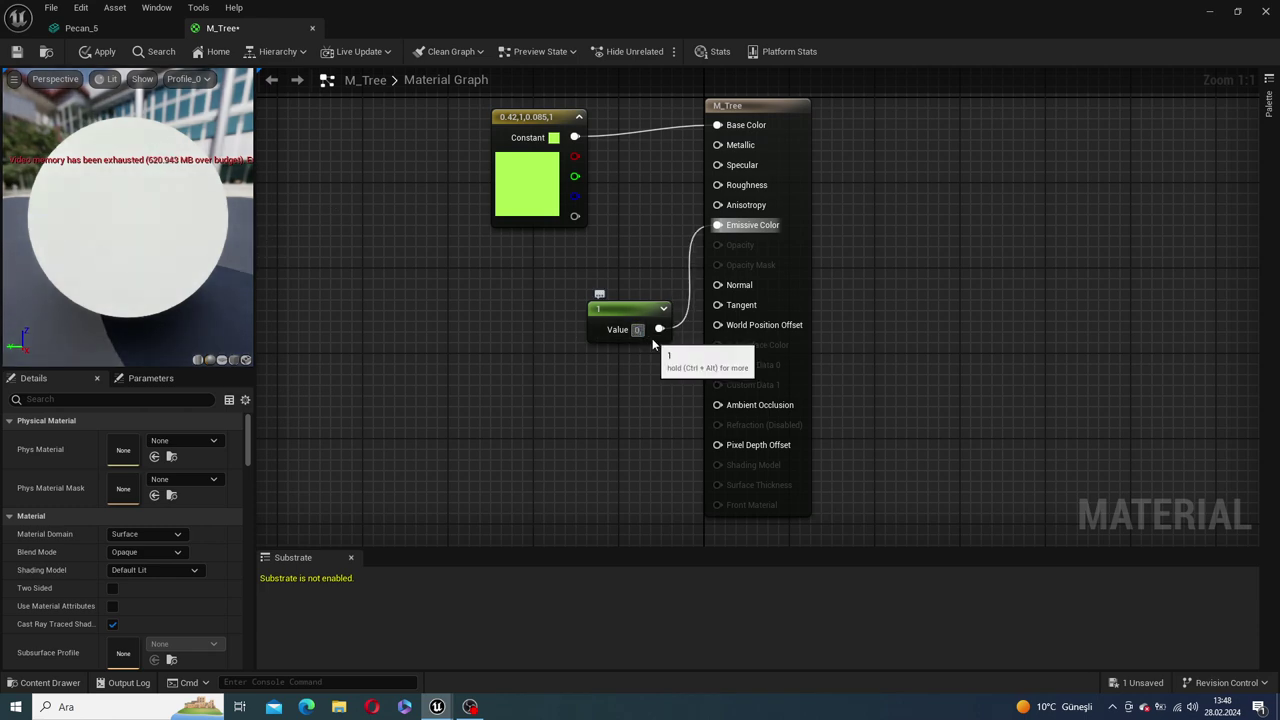
{"action": "key", "text": "Return"}
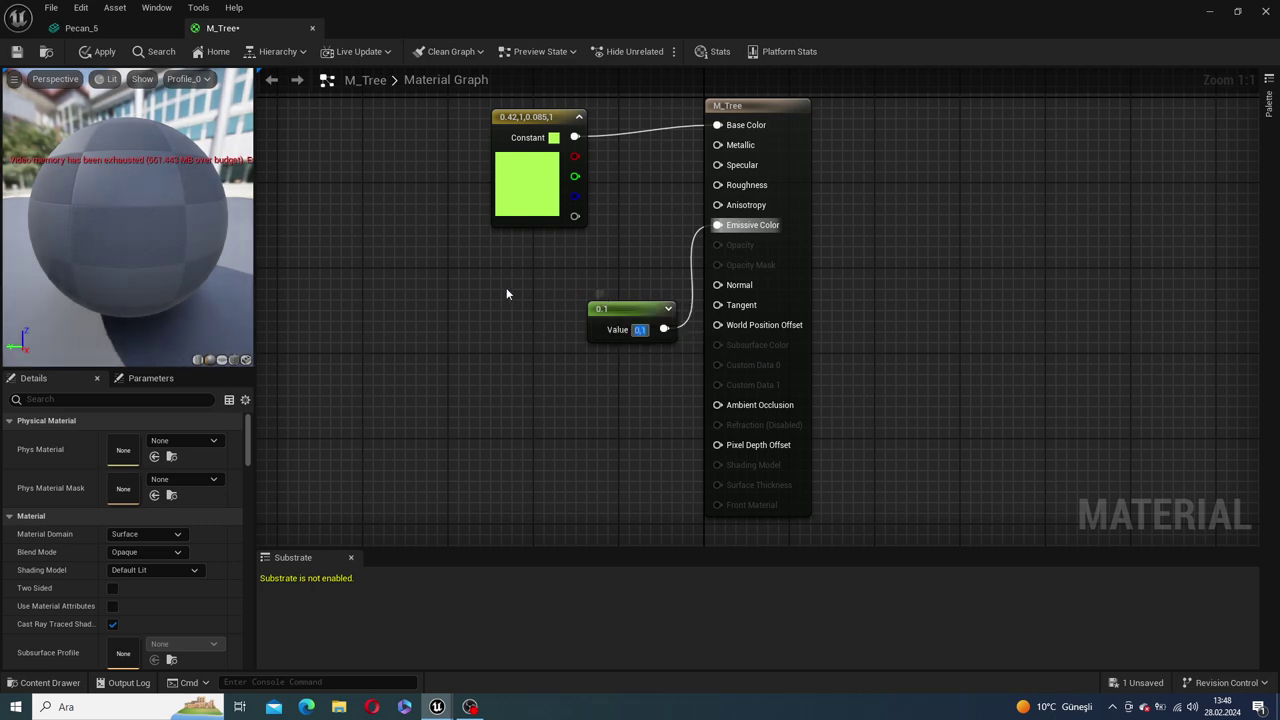
{"action": "left_click_drag", "start_coordinate": [113, 210], "coordinate": [140, 240]}
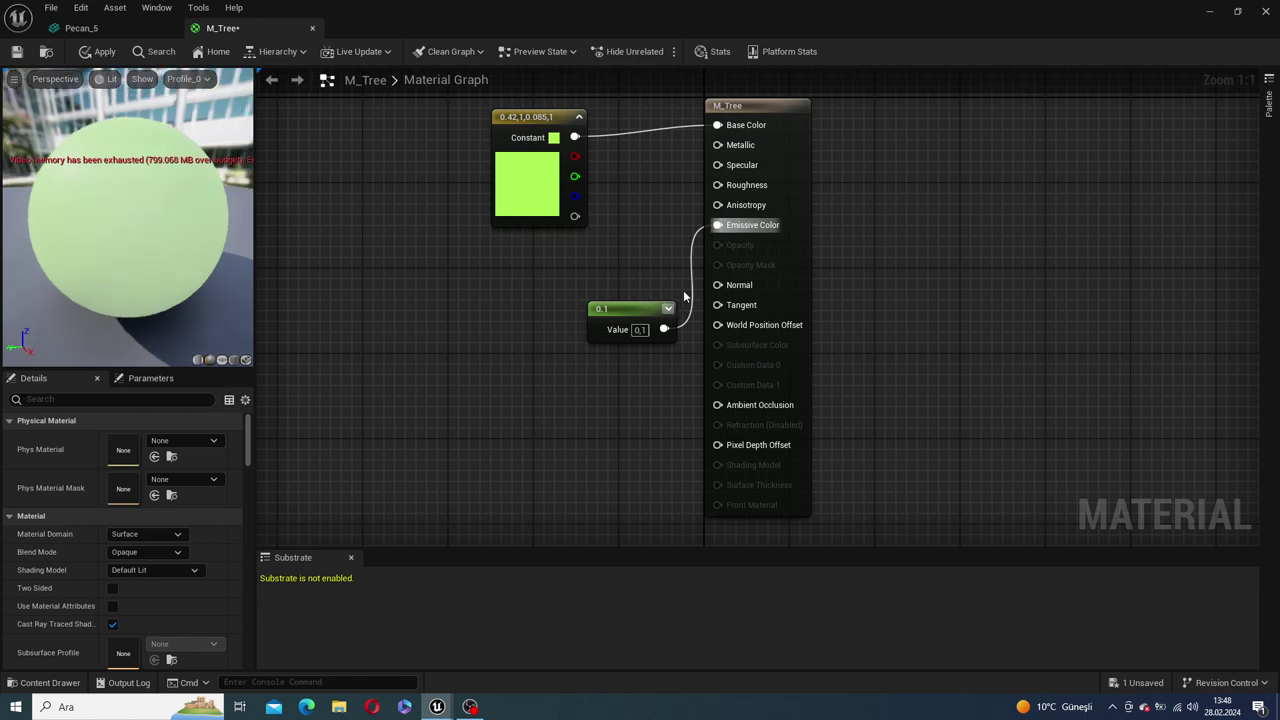
{"action": "left_click_drag", "start_coordinate": [664, 329], "coordinate": [717, 185]}
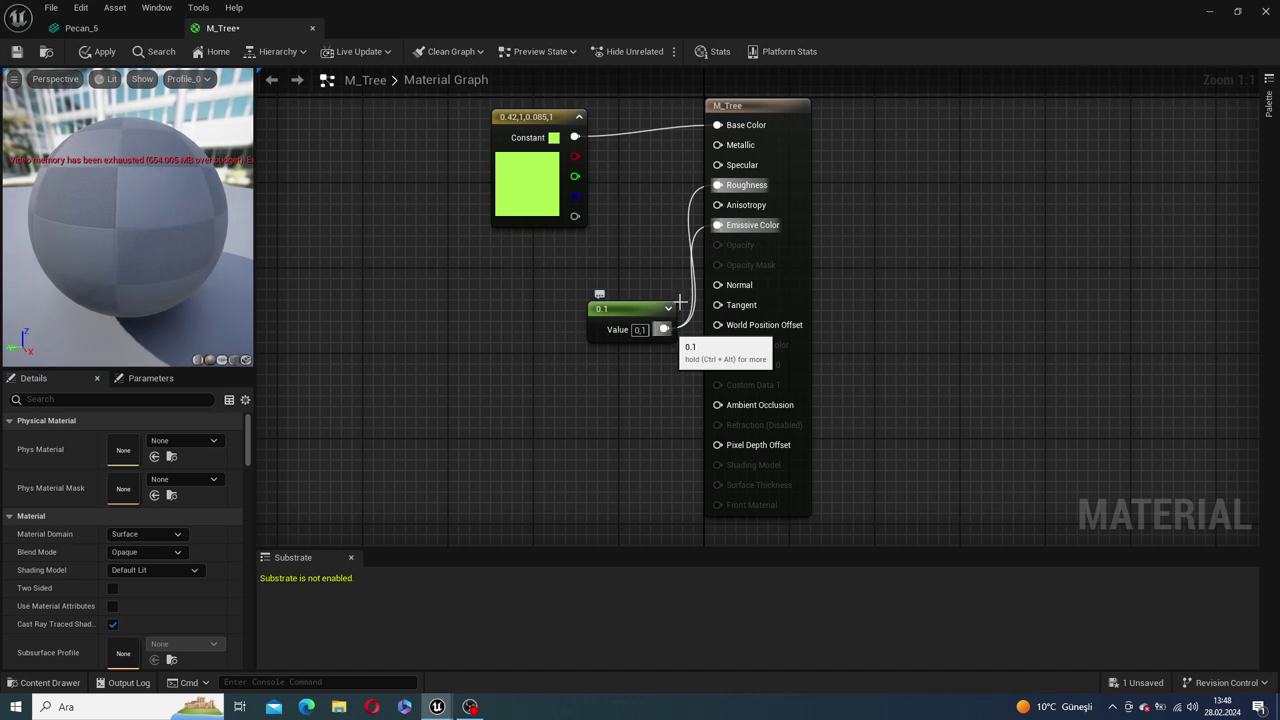
{"action": "left_click_drag", "start_coordinate": [668, 330], "coordinate": [717, 166]}
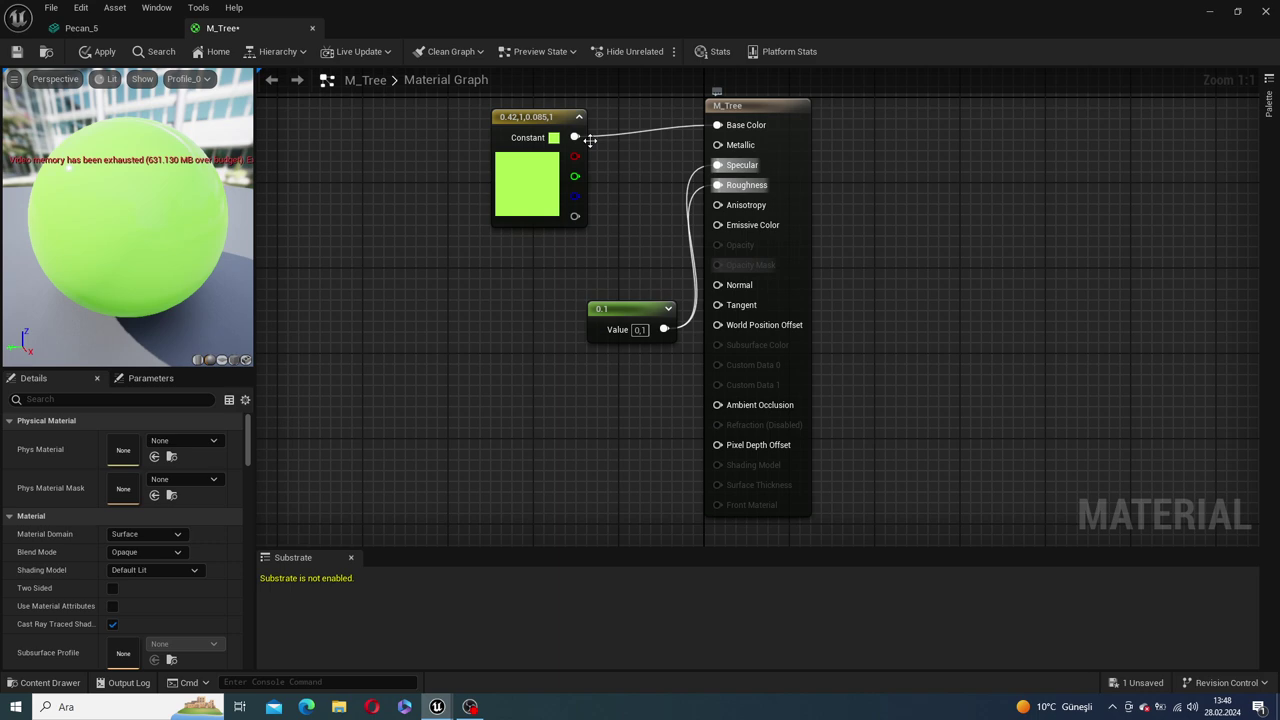
{"action": "left_click_drag", "start_coordinate": [165, 247], "coordinate": [459, 273]}
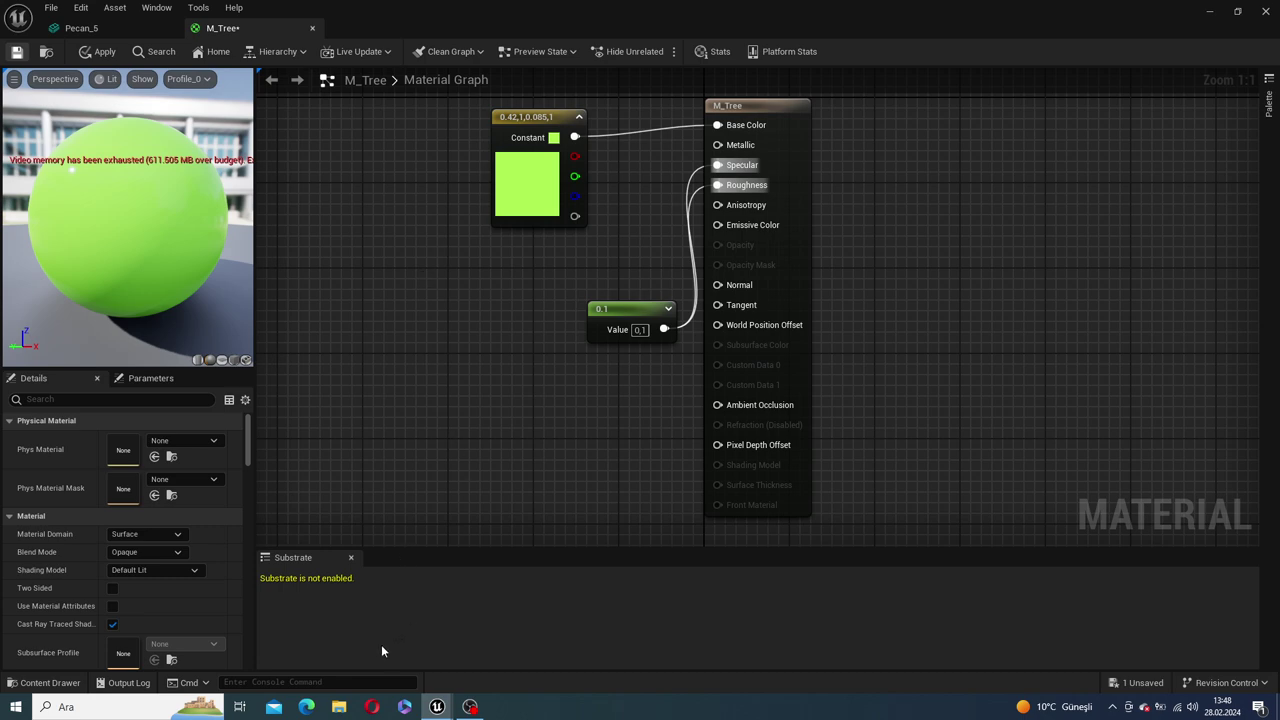
Step: Save the M_Tree material with Ctrl+S
{"action": "mouse_move", "coordinate": [440, 706]}
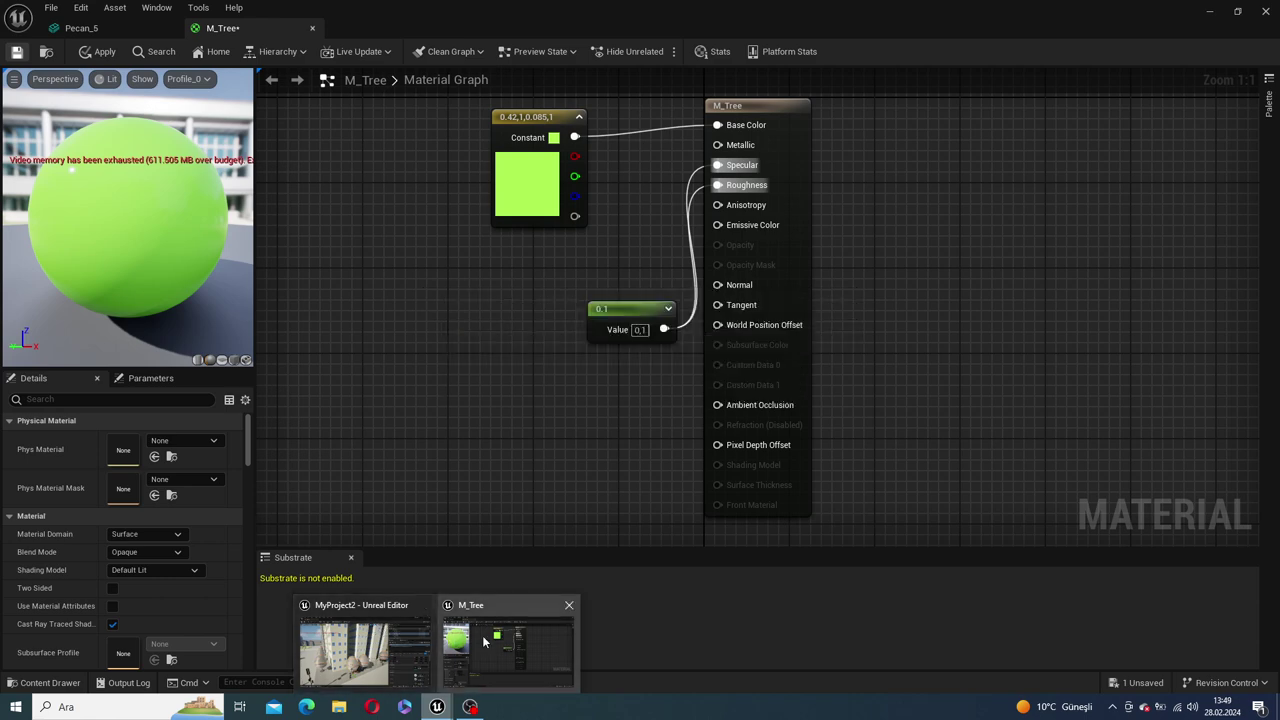
{"action": "key", "text": "ctrl+s"}
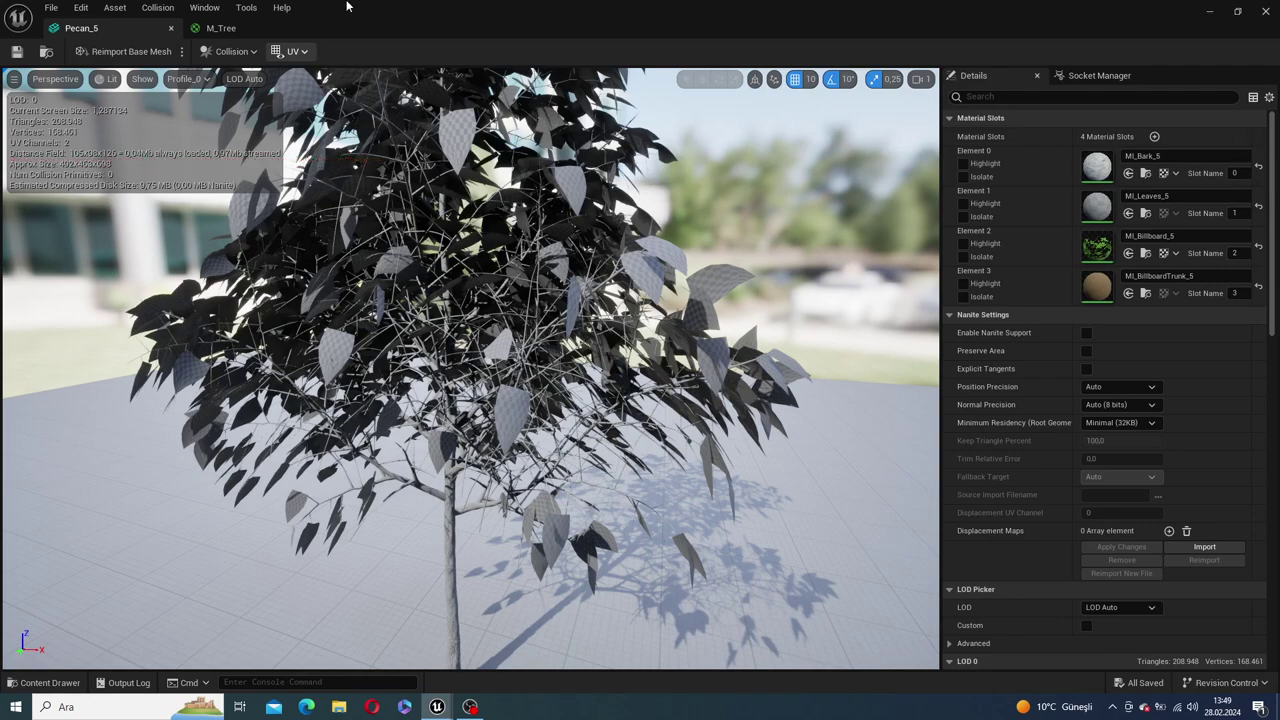
Step: Close the M_Tree editor and assign M_Tree to Pecan_5's Element 1 leaves slot
{"action": "left_click", "coordinate": [249, 29]}
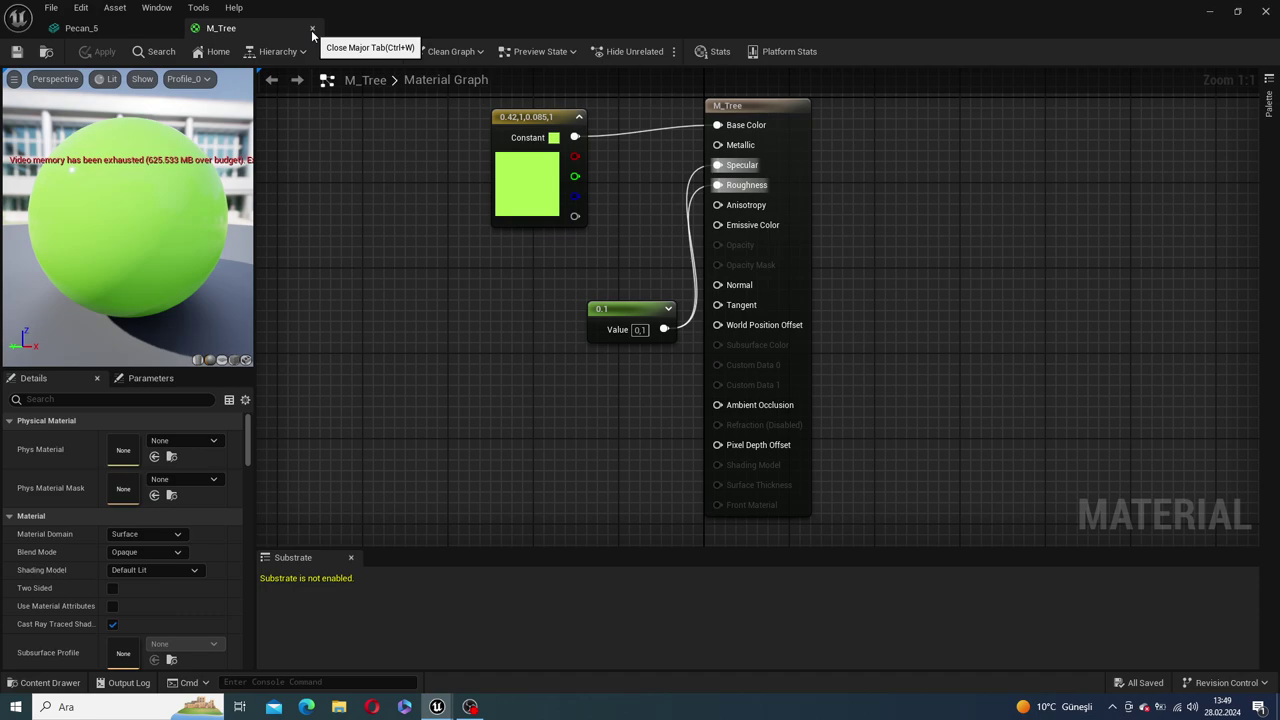
{"action": "left_click", "coordinate": [312, 28]}
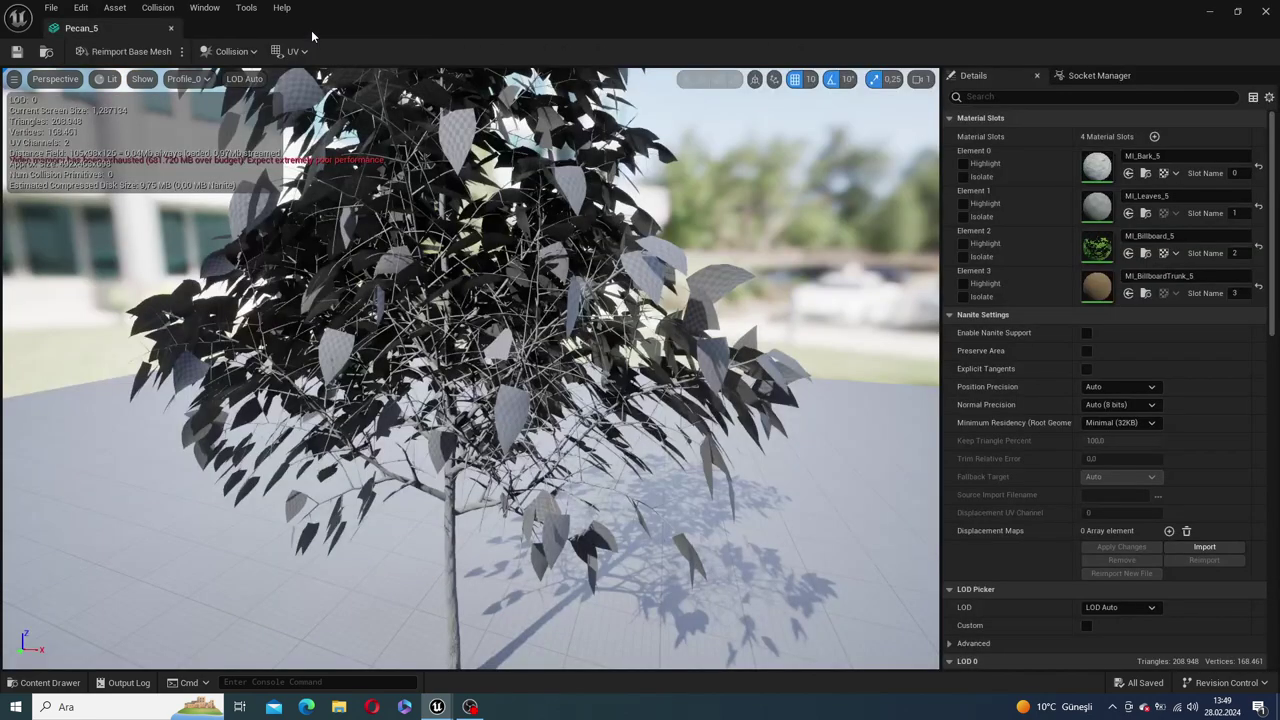
{"action": "left_click", "coordinate": [1158, 199]}
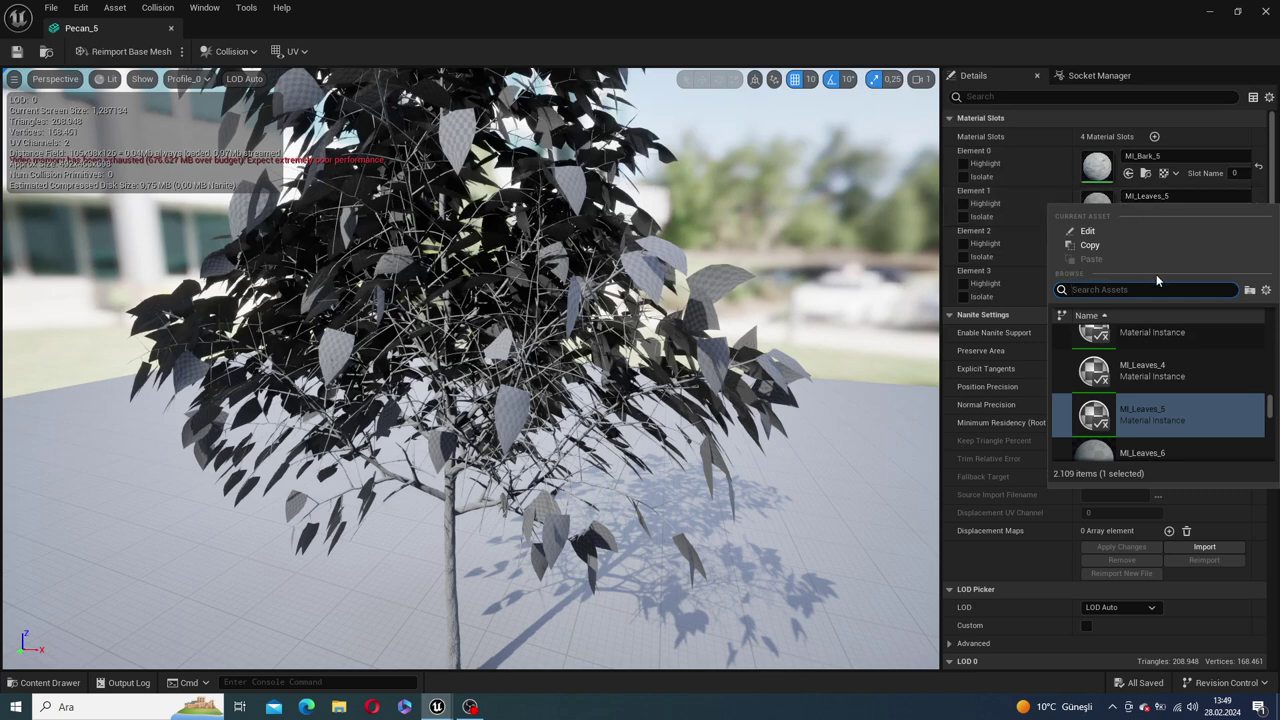
{"action": "type", "text": "m_tre"}
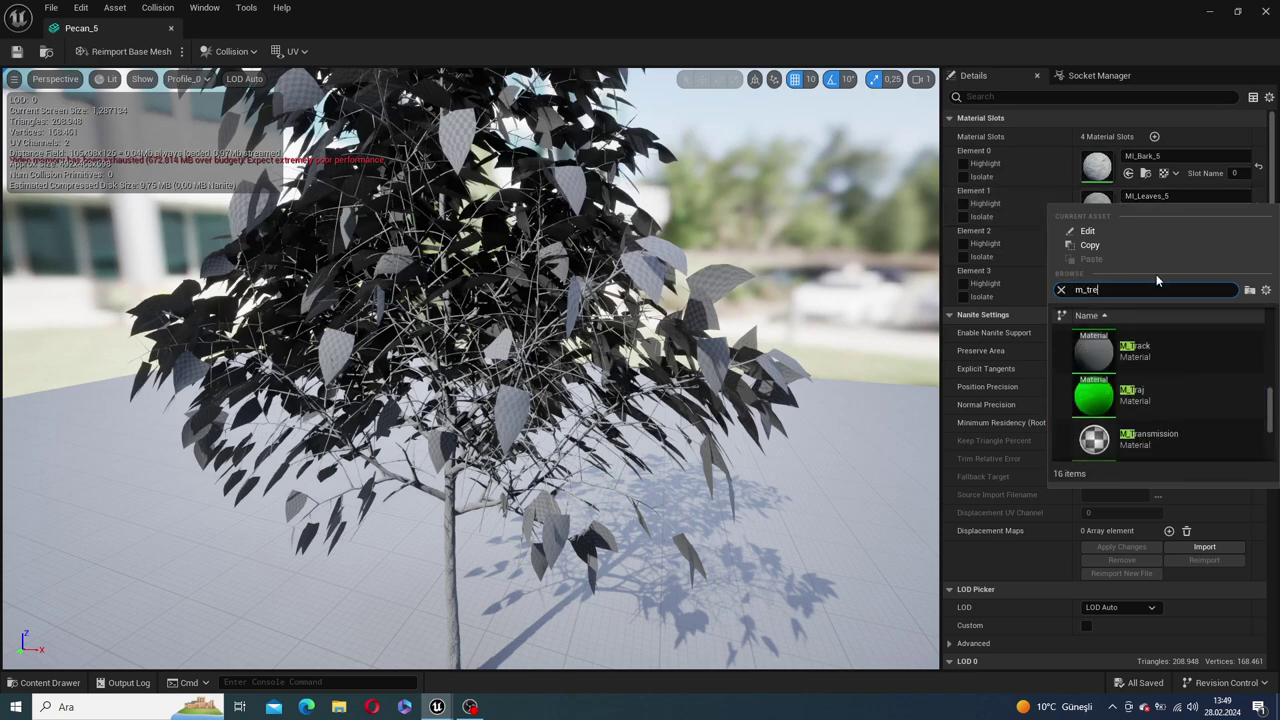
{"action": "type", "text": "e"}
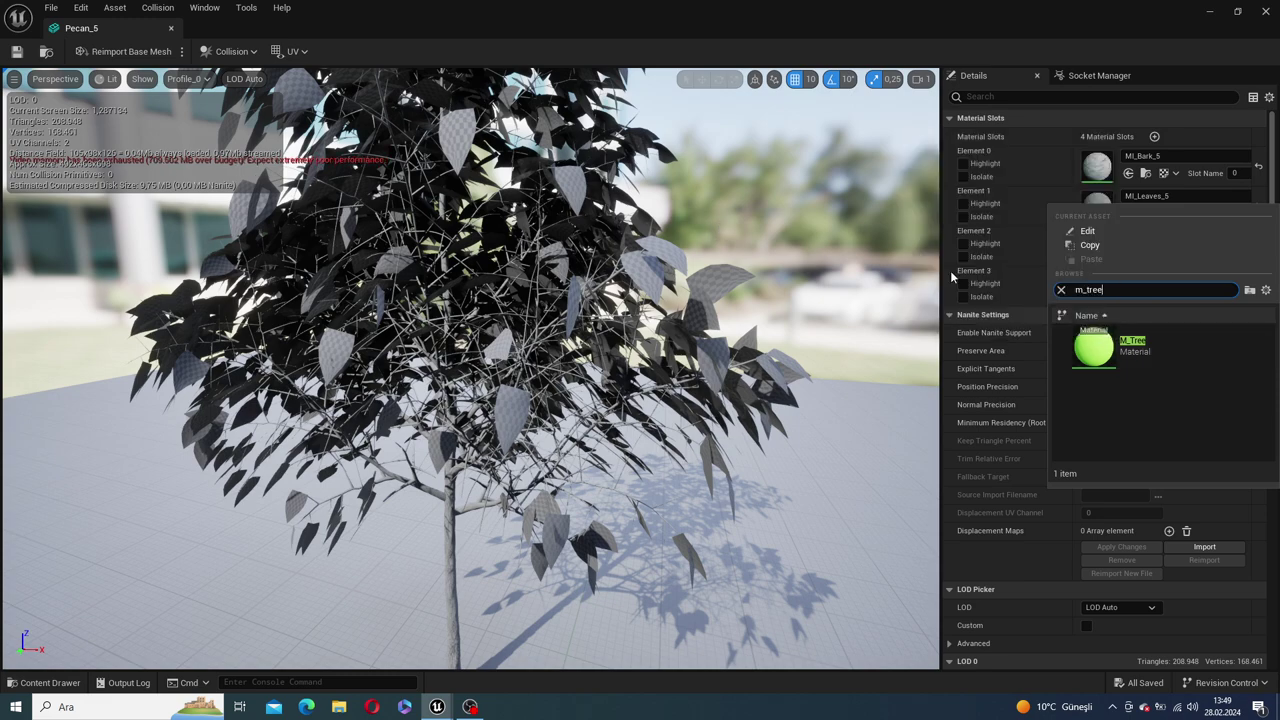
{"action": "key", "text": "Escape"}
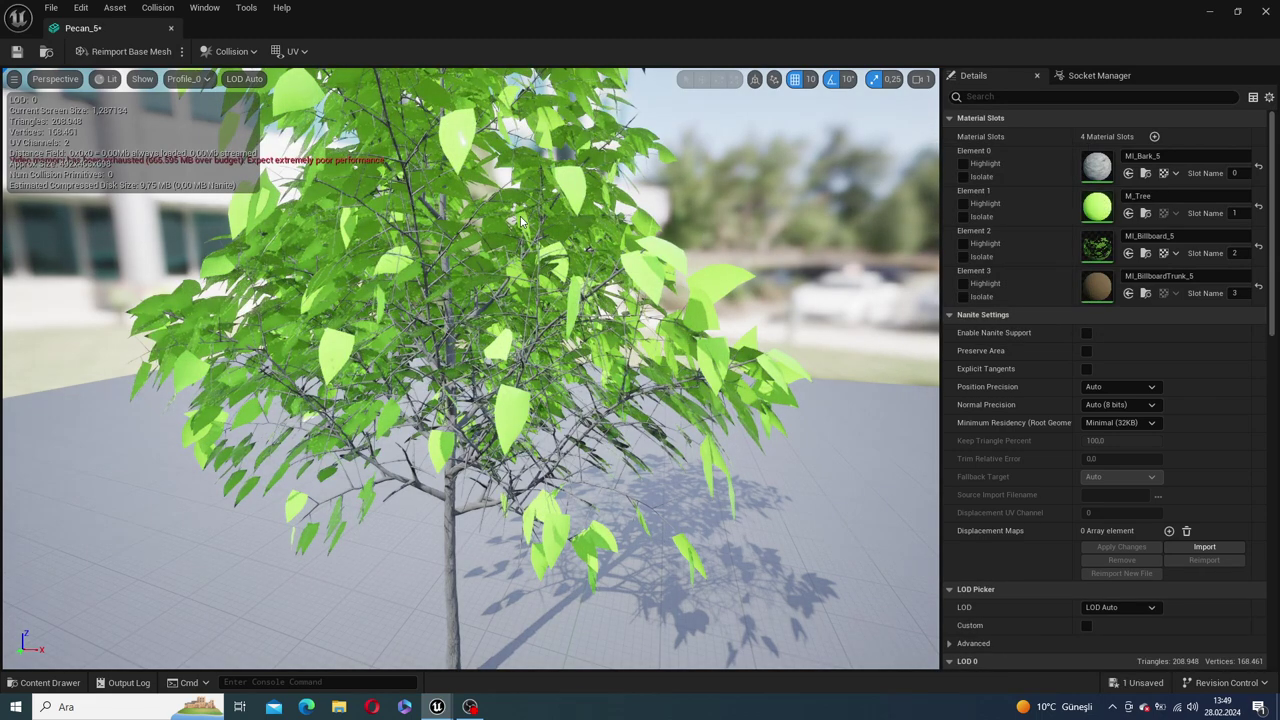
Step: Enable Nanite support with Preserve Area on the Pecan_5 mesh
{"action": "scroll", "coordinate": [520, 215], "scroll_direction": "down", "scroll_amount": 3}
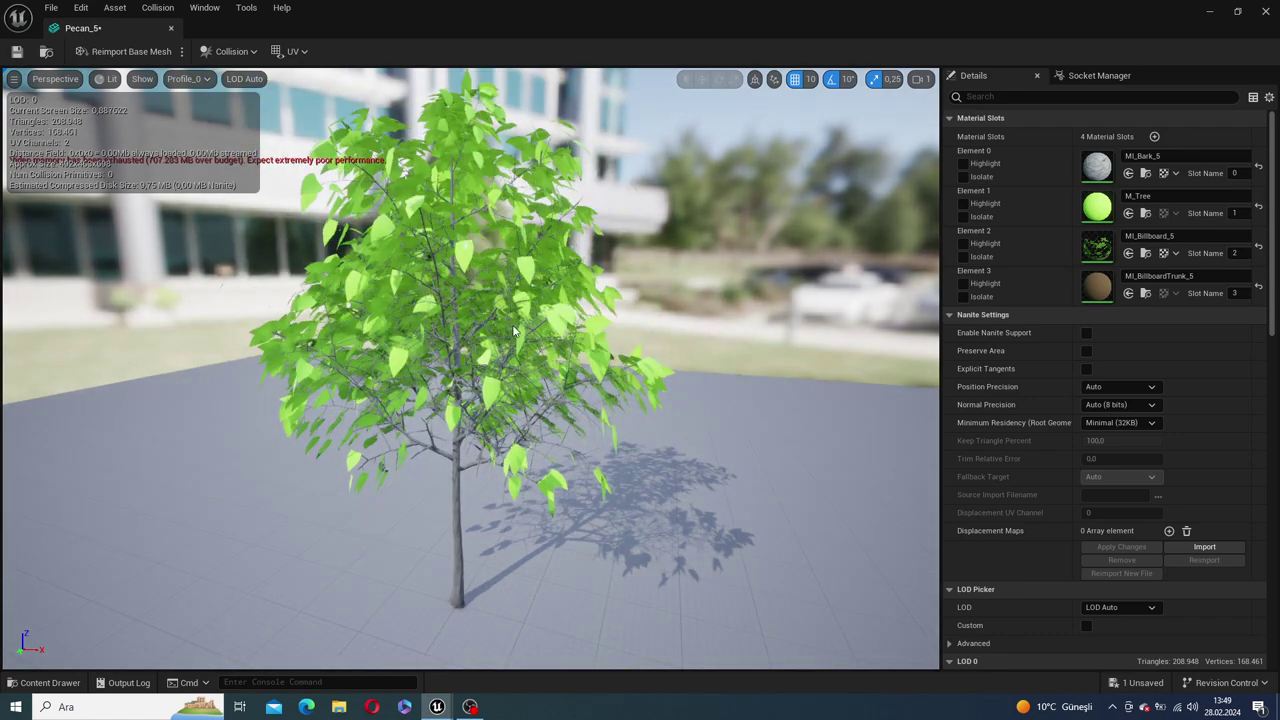
{"action": "left_click", "coordinate": [1087, 335]}
{"action": "left_click", "coordinate": [1086, 351]}
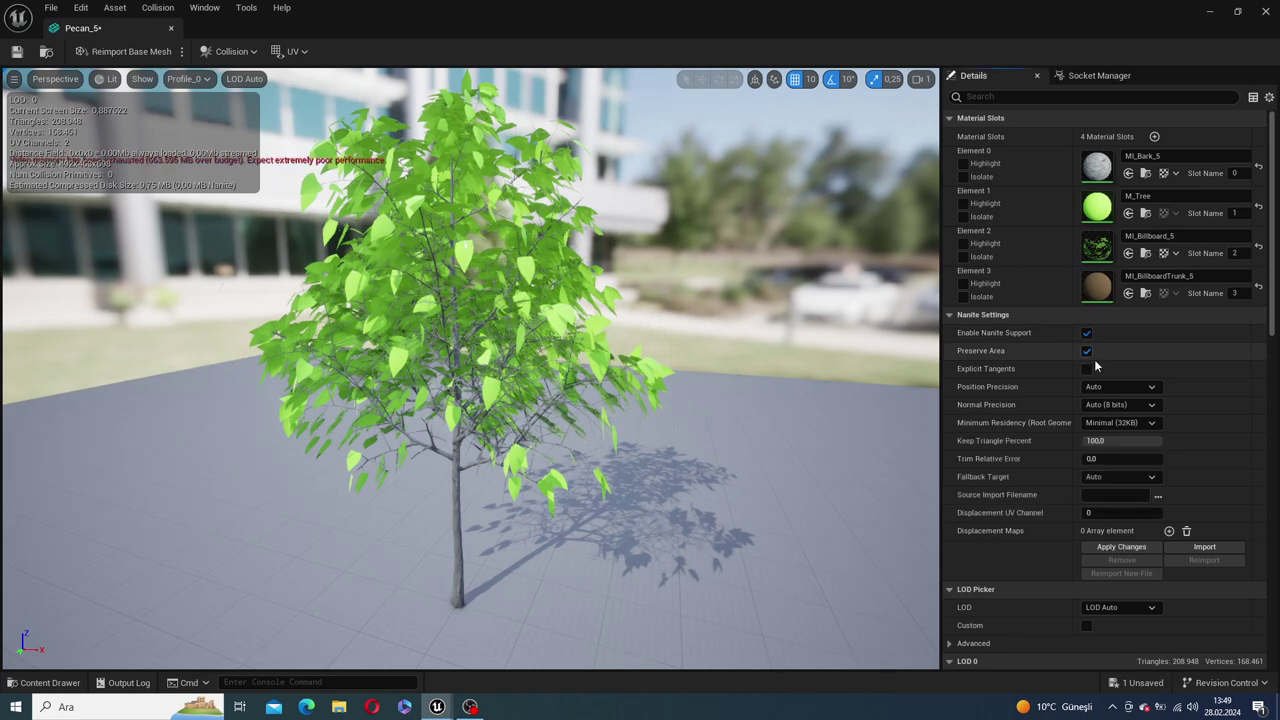
Step: Set the LOD Picker to Custom and adjust which LODs, including LOD0, are shown
{"action": "scroll", "coordinate": [1104, 558], "scroll_direction": "down", "scroll_amount": 1}
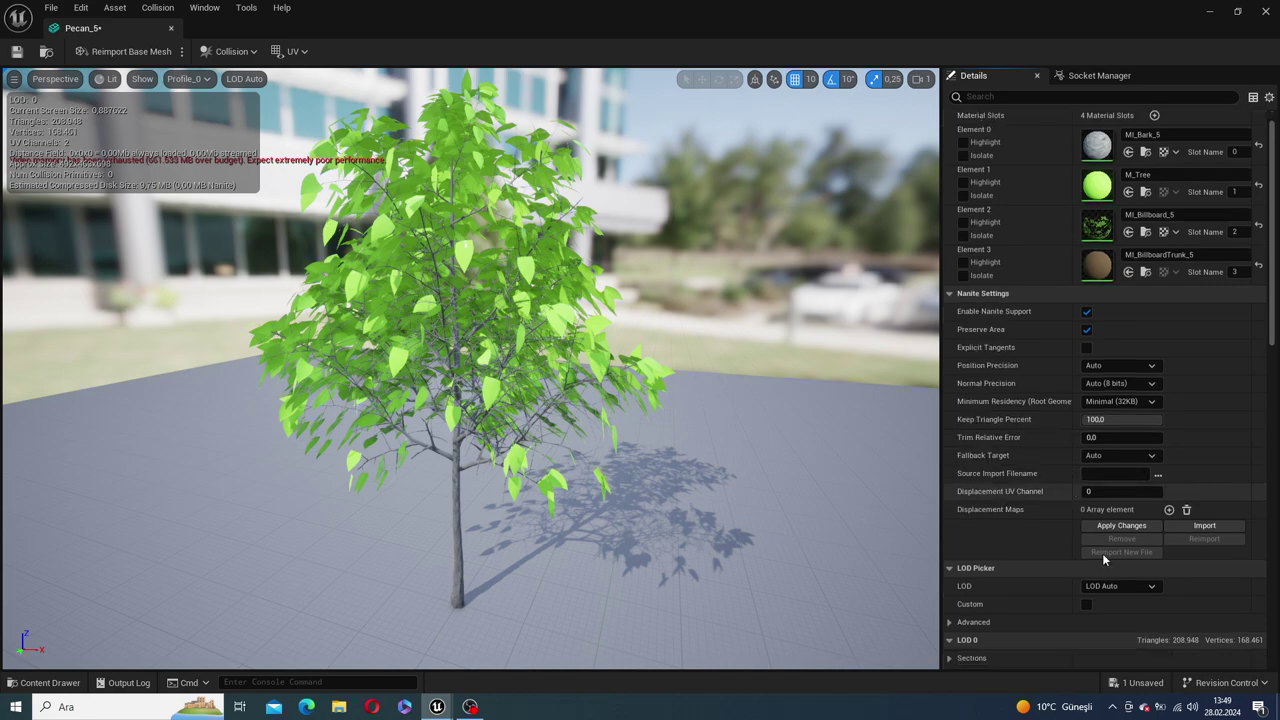
{"action": "left_click", "coordinate": [1115, 588]}
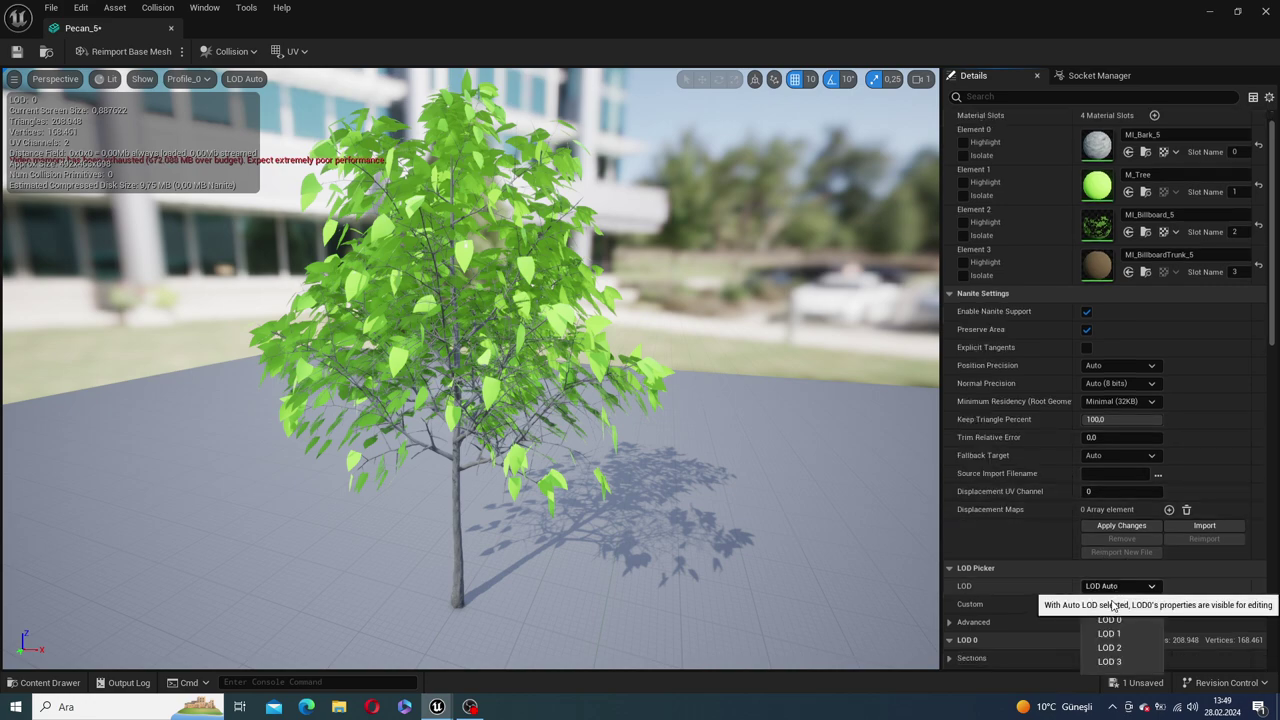
{"action": "left_click", "coordinate": [1108, 619]}
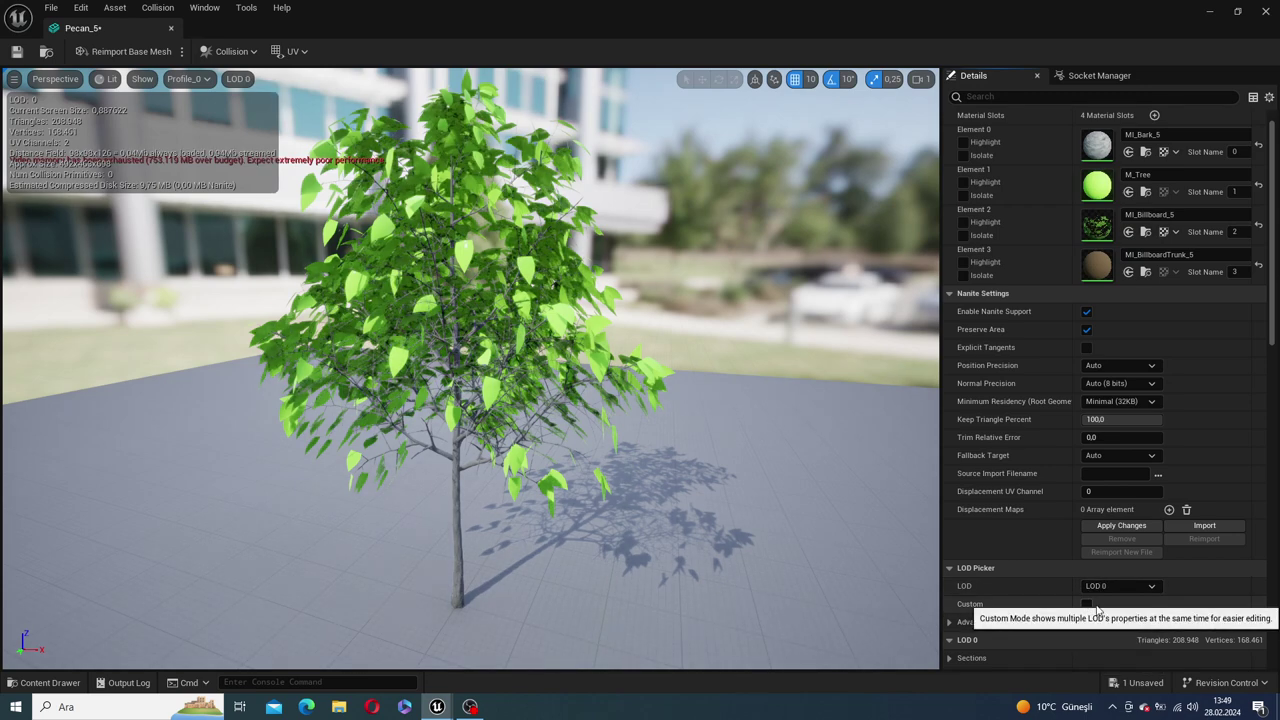
{"action": "left_click", "coordinate": [1087, 604]}
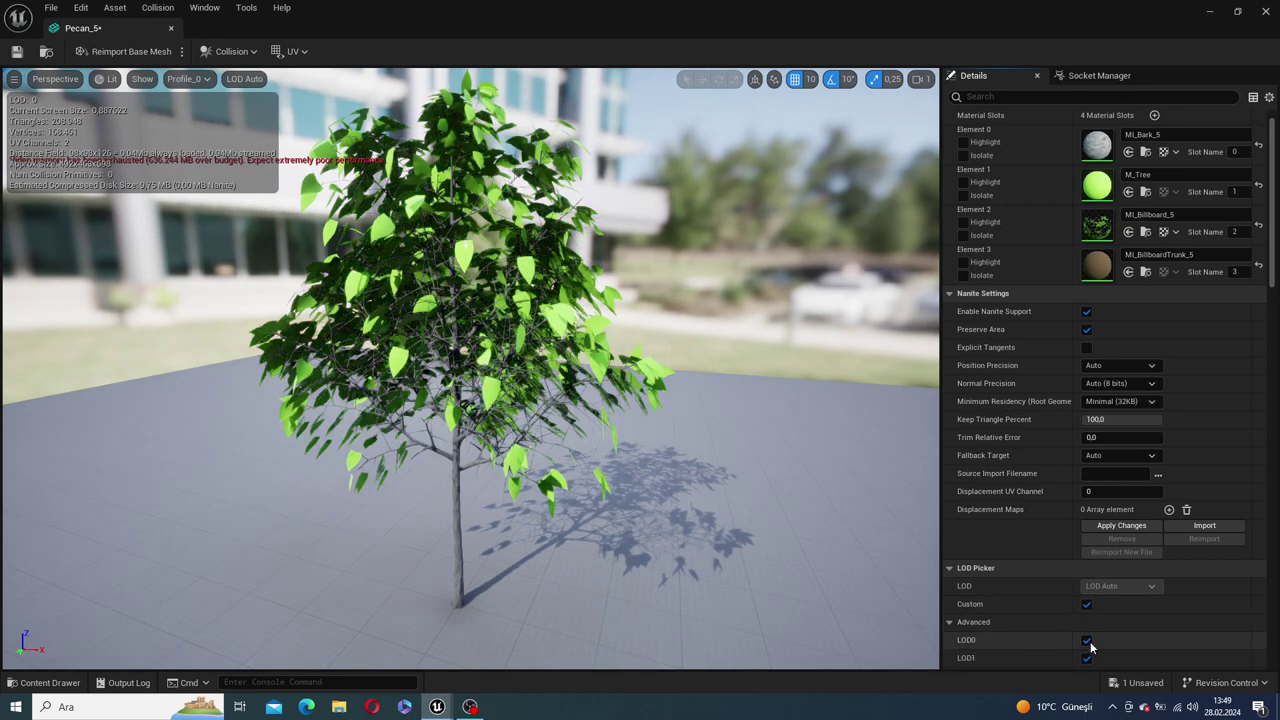
{"action": "left_click", "coordinate": [1088, 641]}
{"action": "scroll", "coordinate": [1094, 634], "scroll_direction": "down", "scroll_amount": 1}
{"action": "scroll", "coordinate": [1094, 634], "scroll_direction": "down", "scroll_amount": 1}
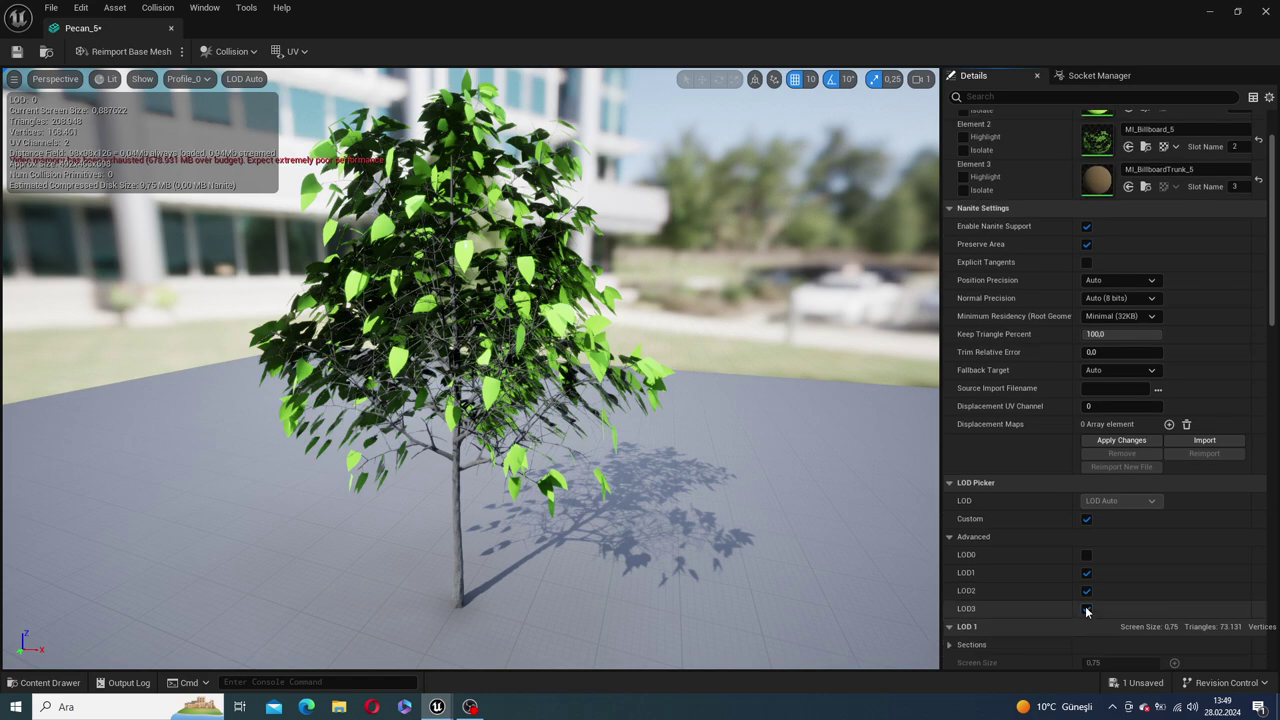
{"action": "left_click", "coordinate": [1087, 591]}
{"action": "left_click", "coordinate": [1087, 573]}
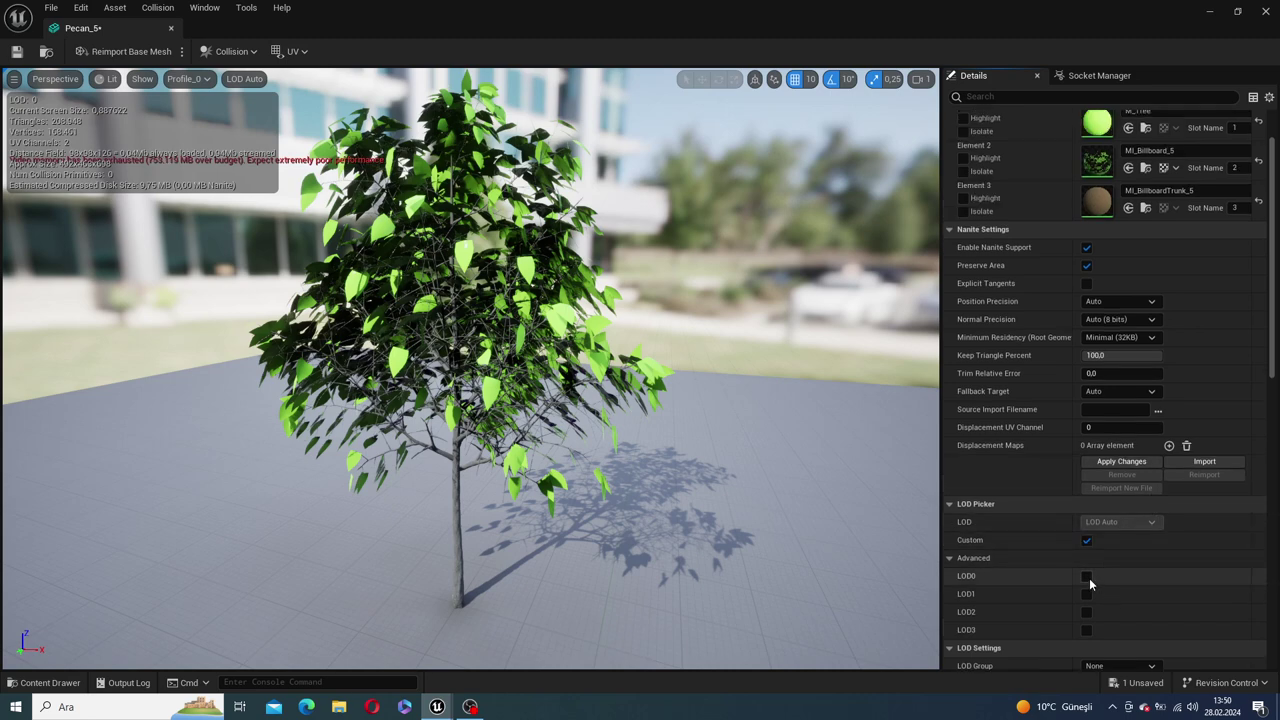
{"action": "left_click", "coordinate": [1087, 577]}
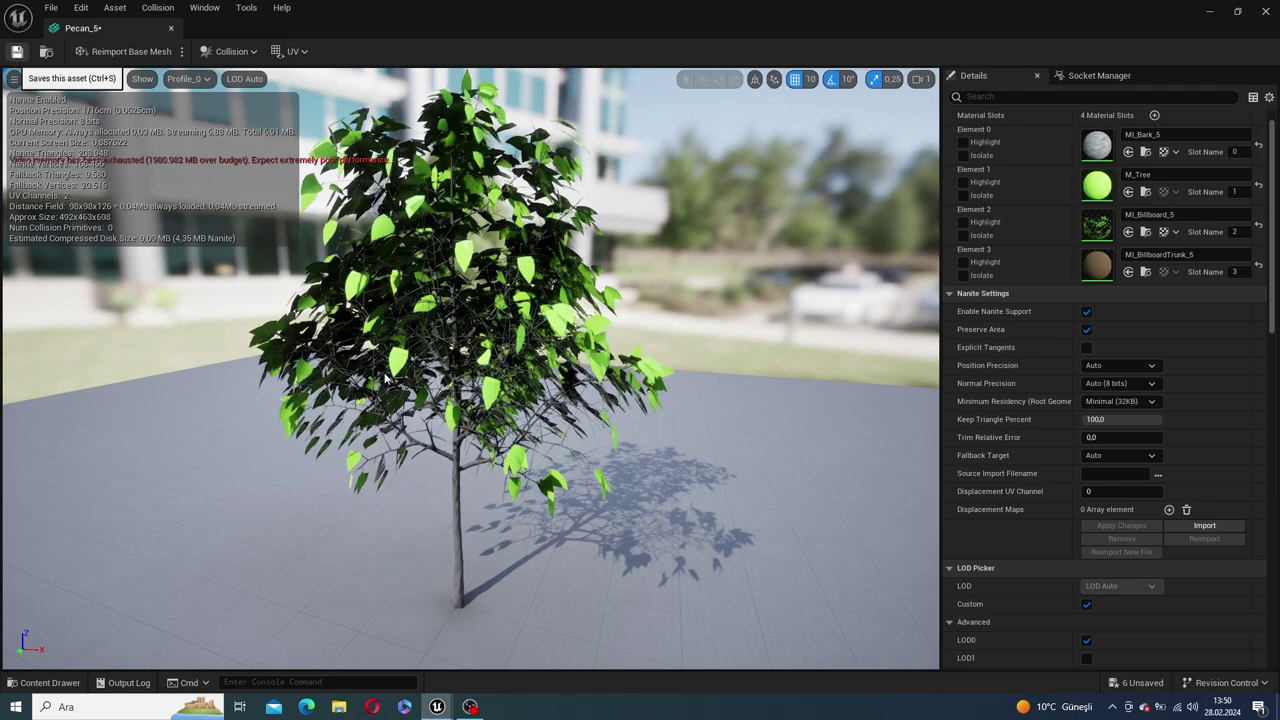
Step: Save Pecan_5, close its editor, and frame the green-leaved Pecan_34 tree in the city
{"action": "left_click", "coordinate": [19, 51]}
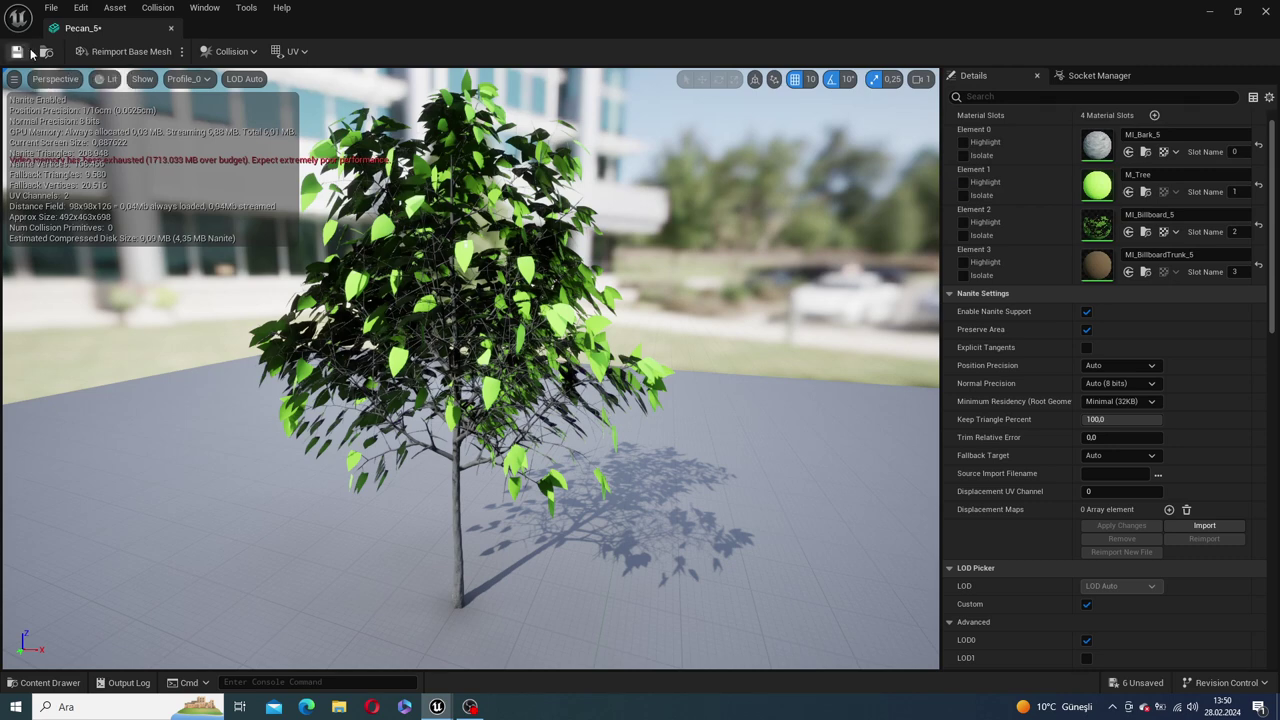
{"action": "left_click", "coordinate": [172, 28]}
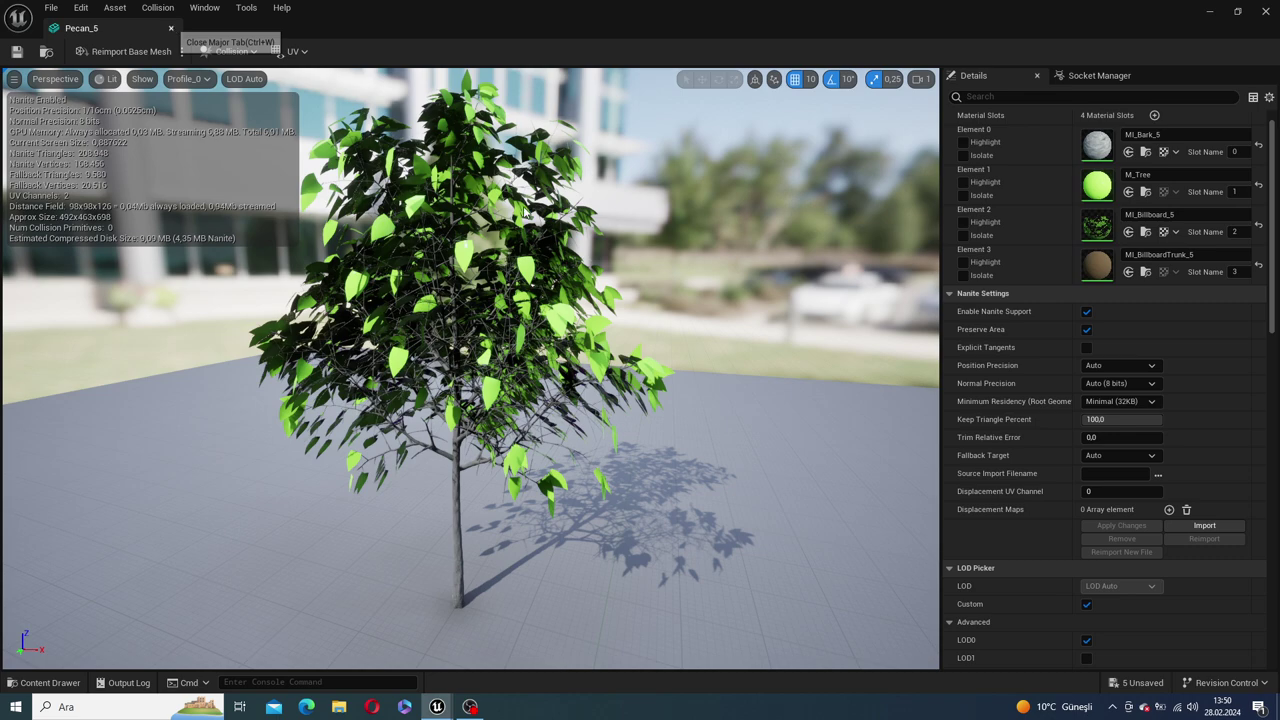
{"action": "right_click_drag", "start_coordinate": [590, 325], "coordinate": [590, 325]}
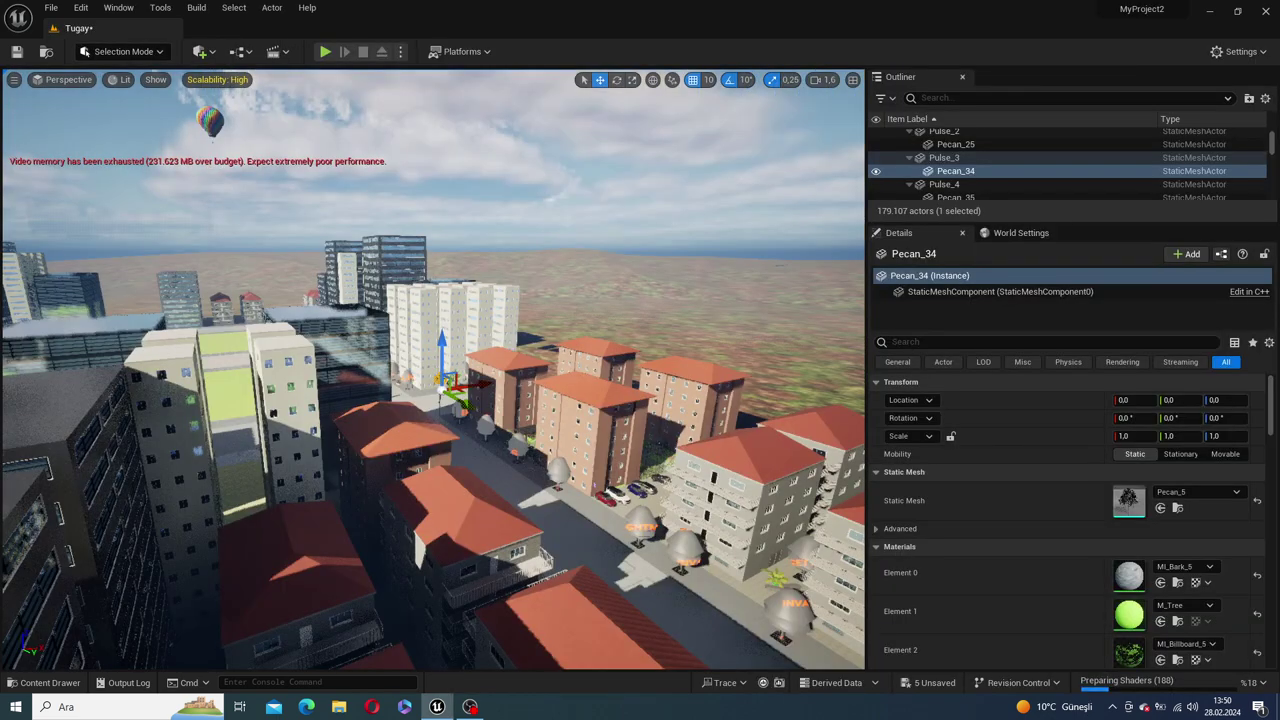
{"action": "key", "text": "f"}
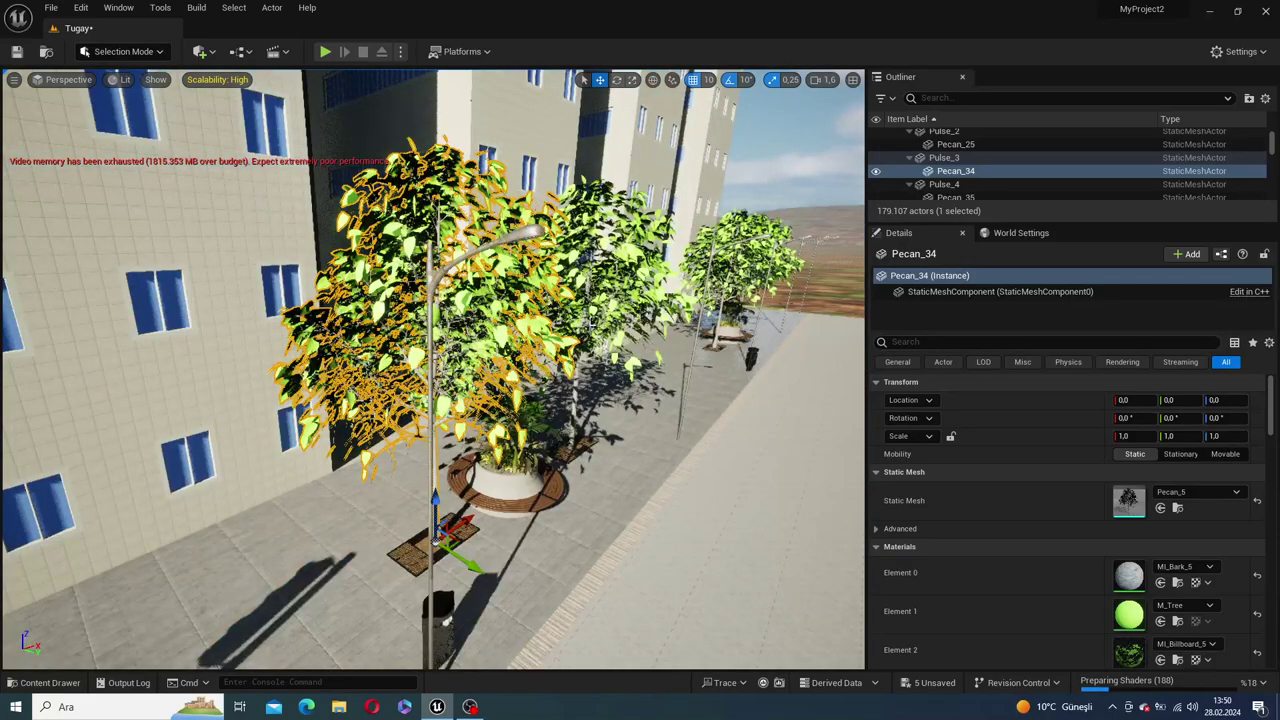